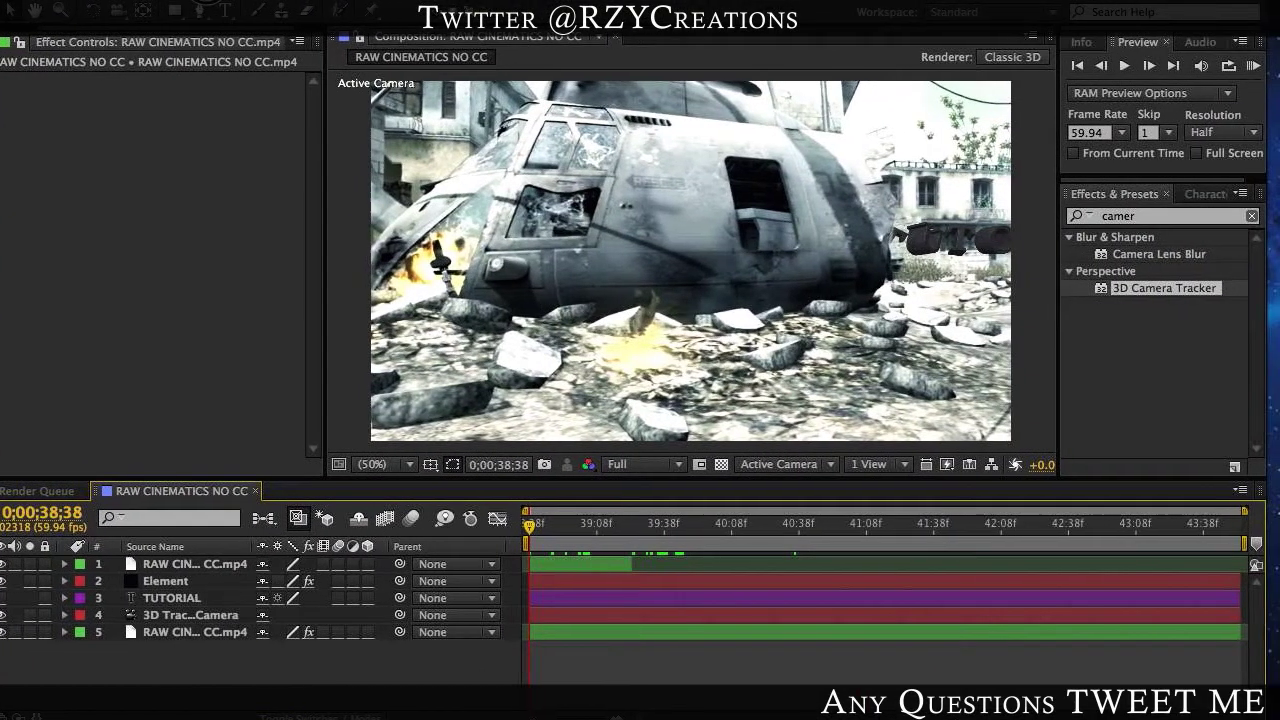
Step: Scrub through the shot to preview the tracked TUTORIAL text over the helicopter footage
click(530, 524)
drag(551, 530, 855, 530)
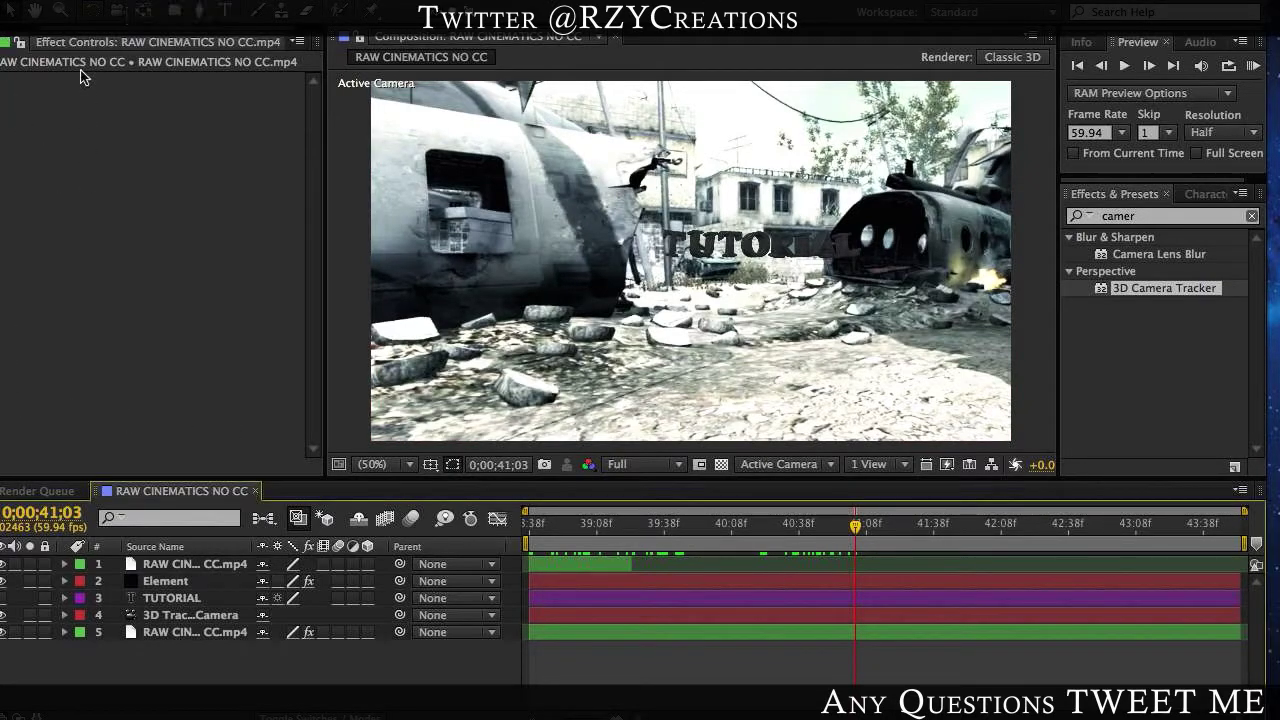
scroll(80, 42, up, 2)
Step: Create a new composition from the helicopter MP4 footage in the Project panel
click(28, 44)
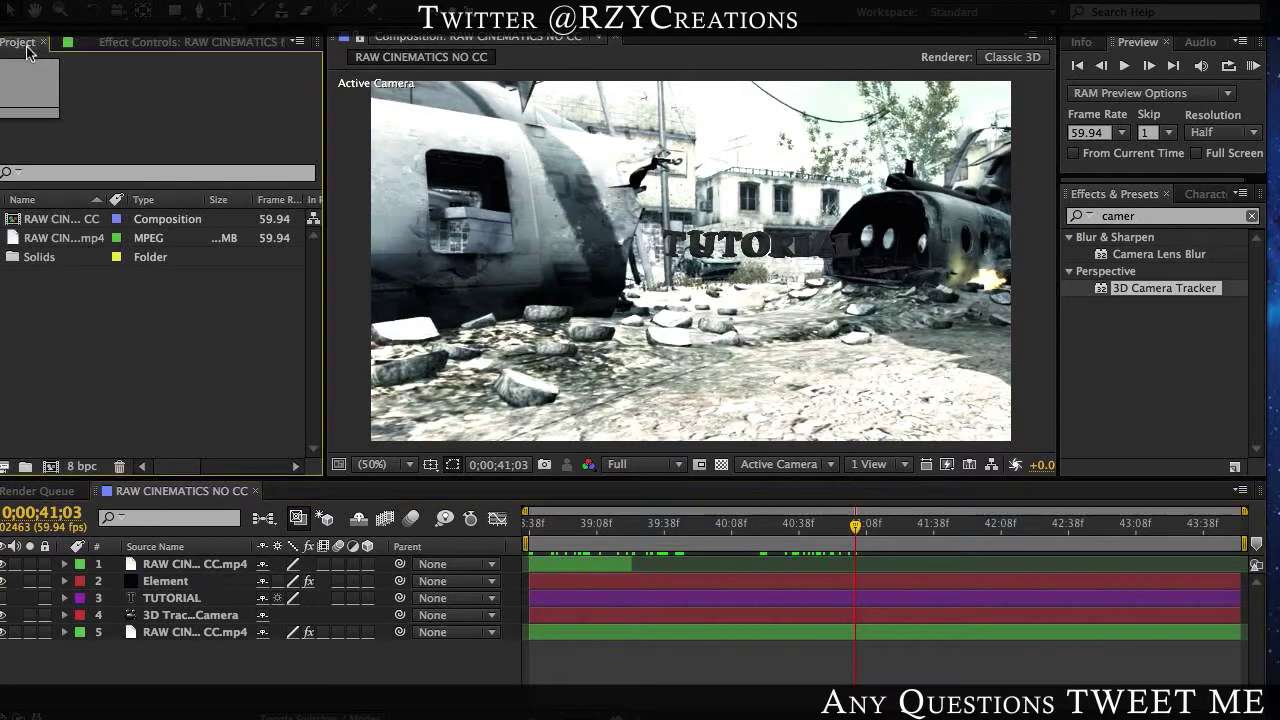
click(59, 240)
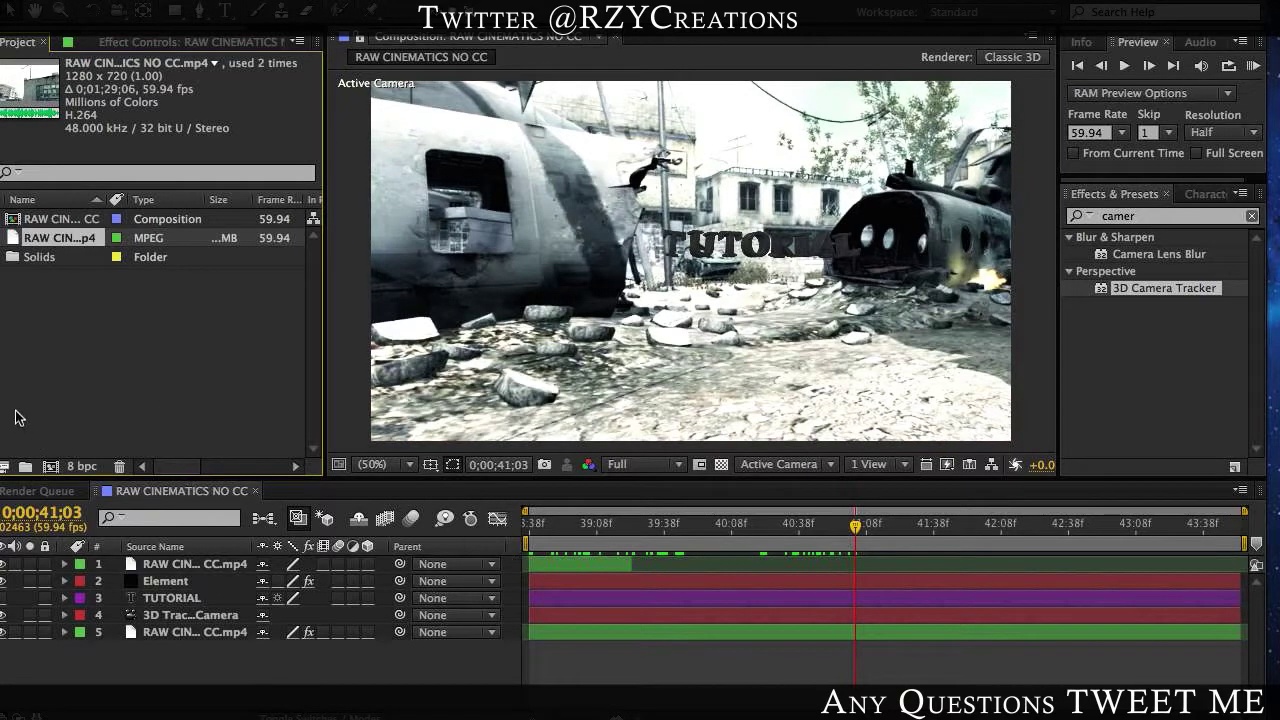
click(35, 241)
drag(35, 241, 50, 466)
Step: End the work area at 0;00;43;31 and trim the composition to the work area
drag(805, 525, 840, 535)
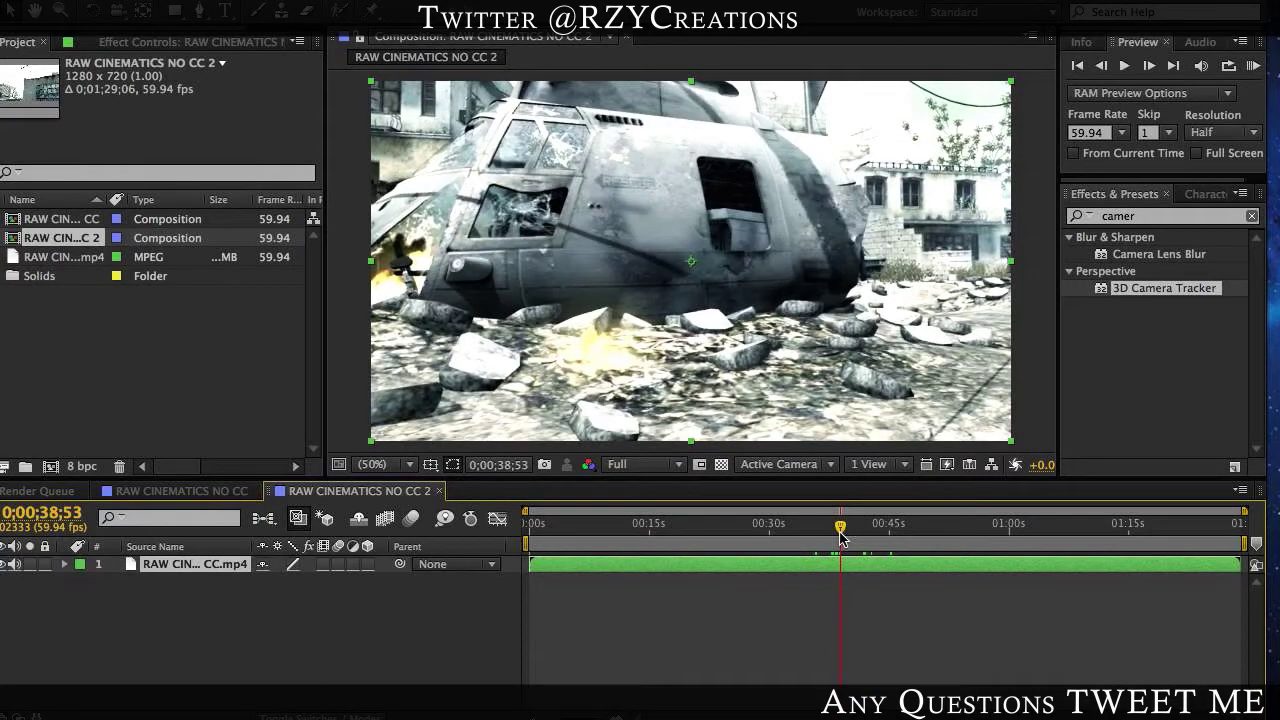
click(877, 529)
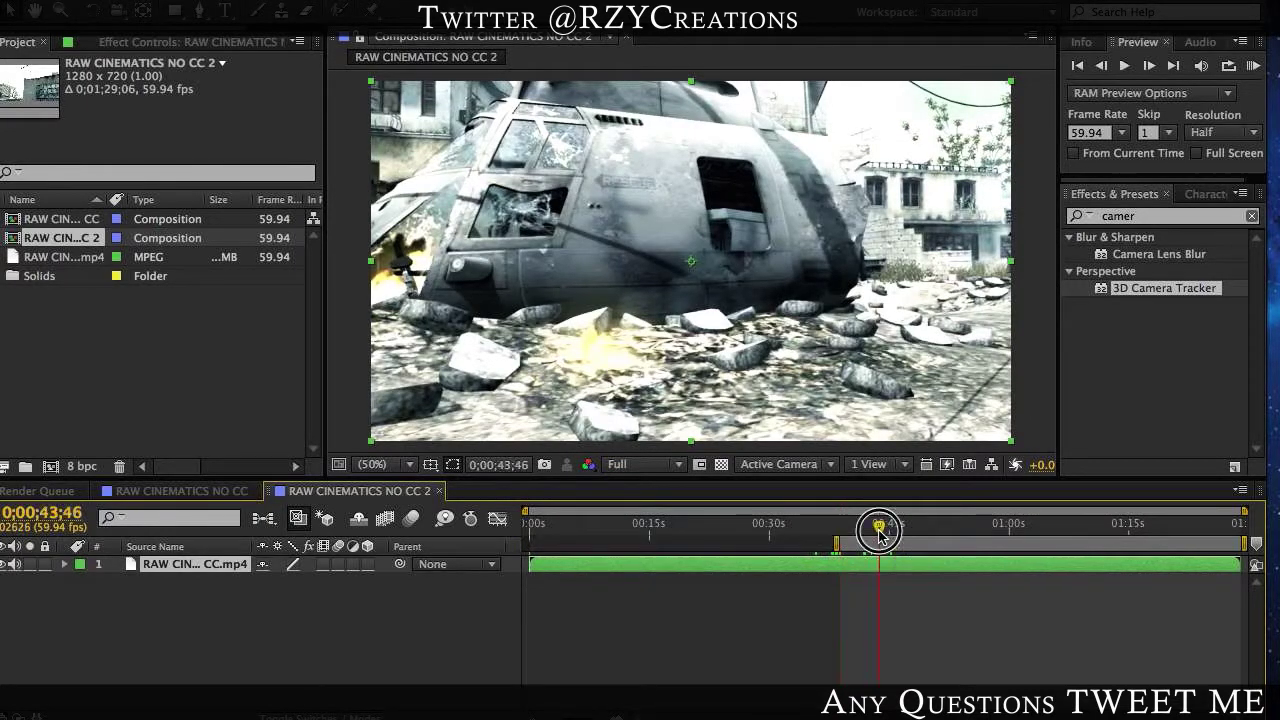
key(n)
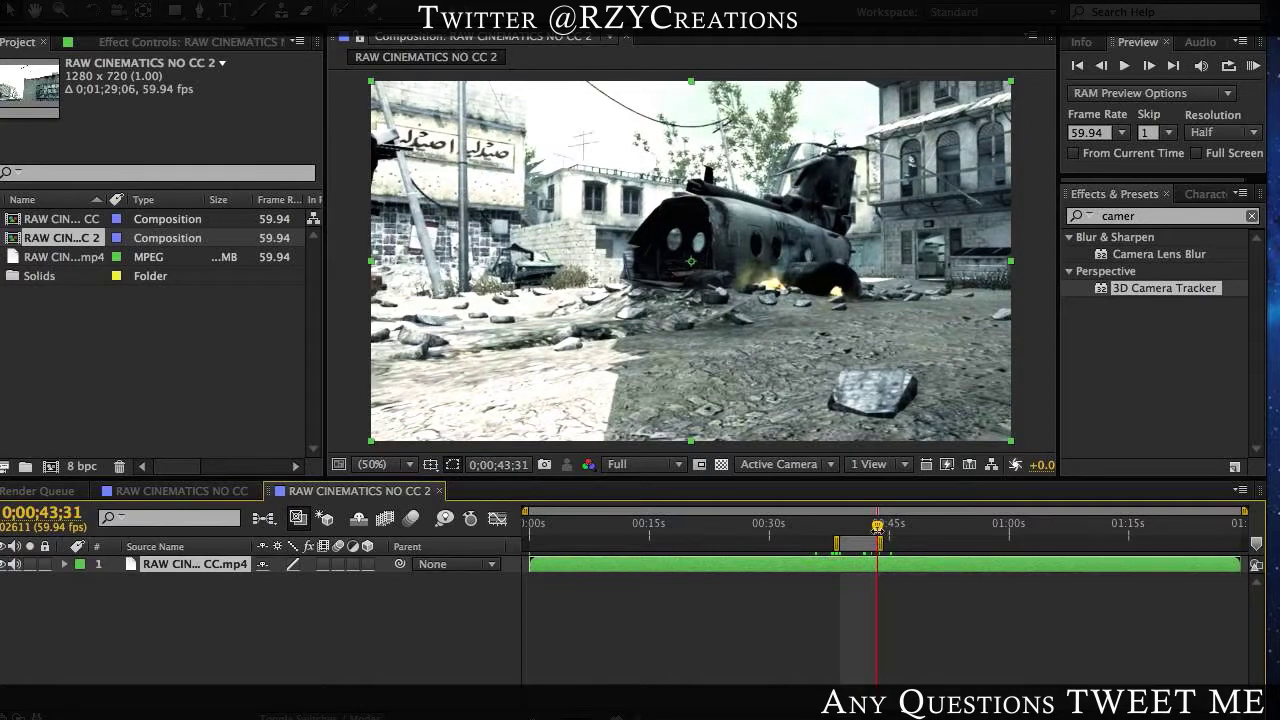
right_click(856, 551)
click(897, 602)
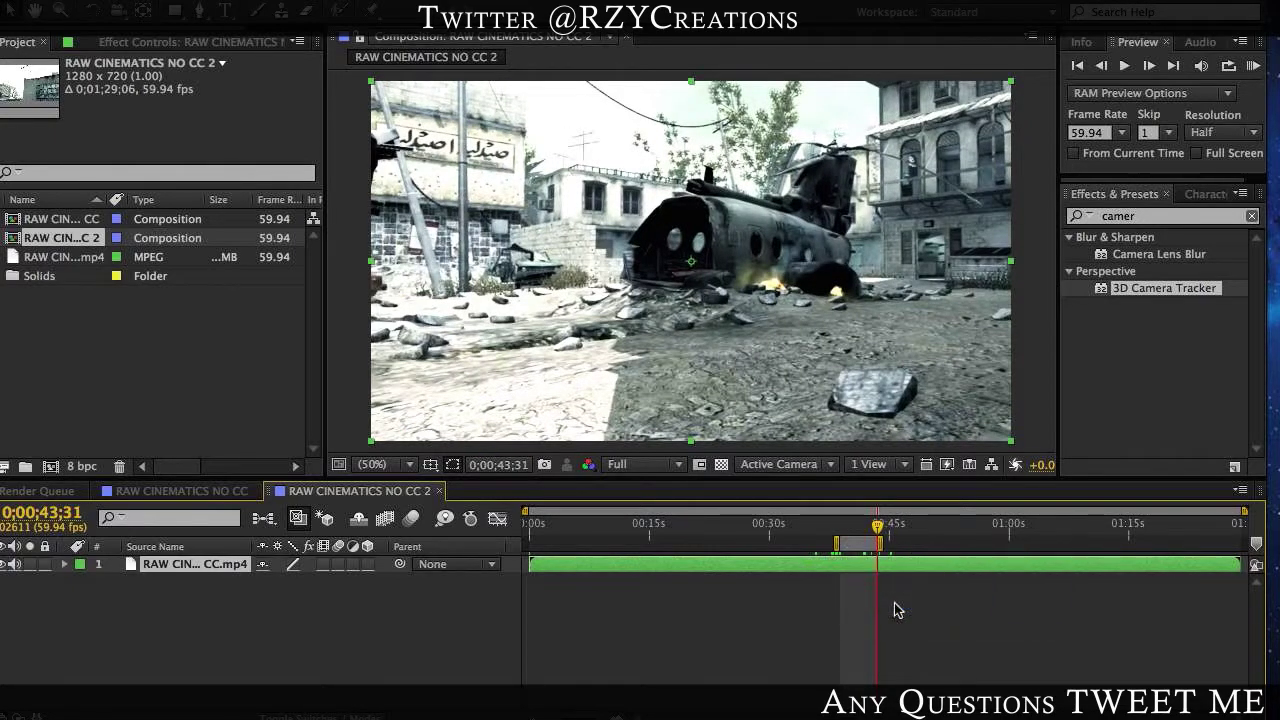
Step: Move the playhead through 0;00;39;29 to 0;00;40;25
click(566, 528)
click(621, 530)
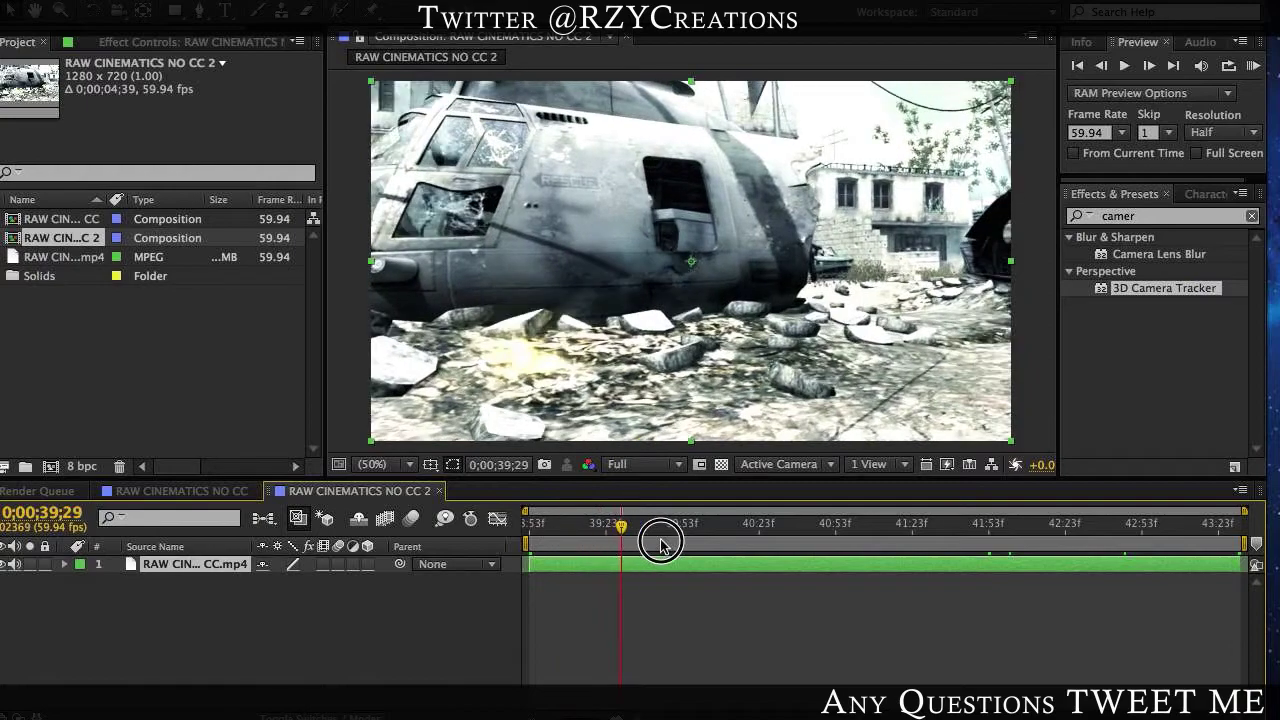
drag(698, 548, 765, 545)
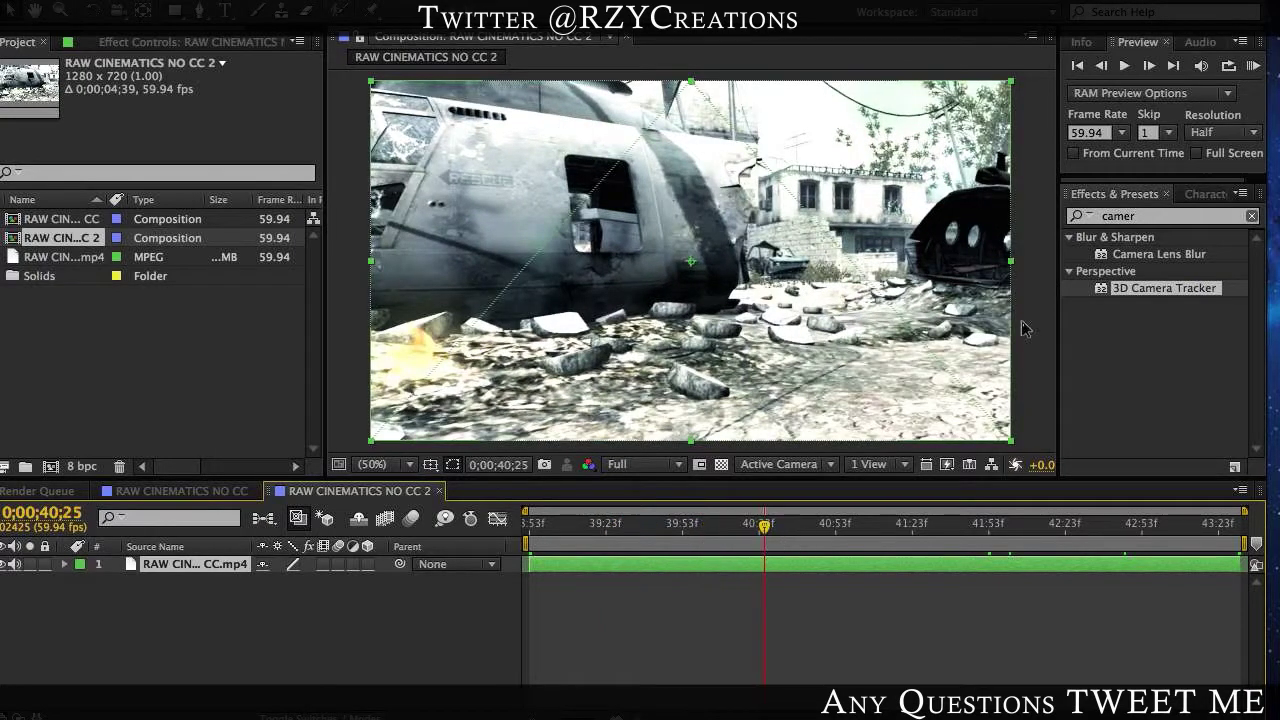
Step: In the original composition, delete the Element, top footage and 3D Tracker Camera layers
click(140, 492)
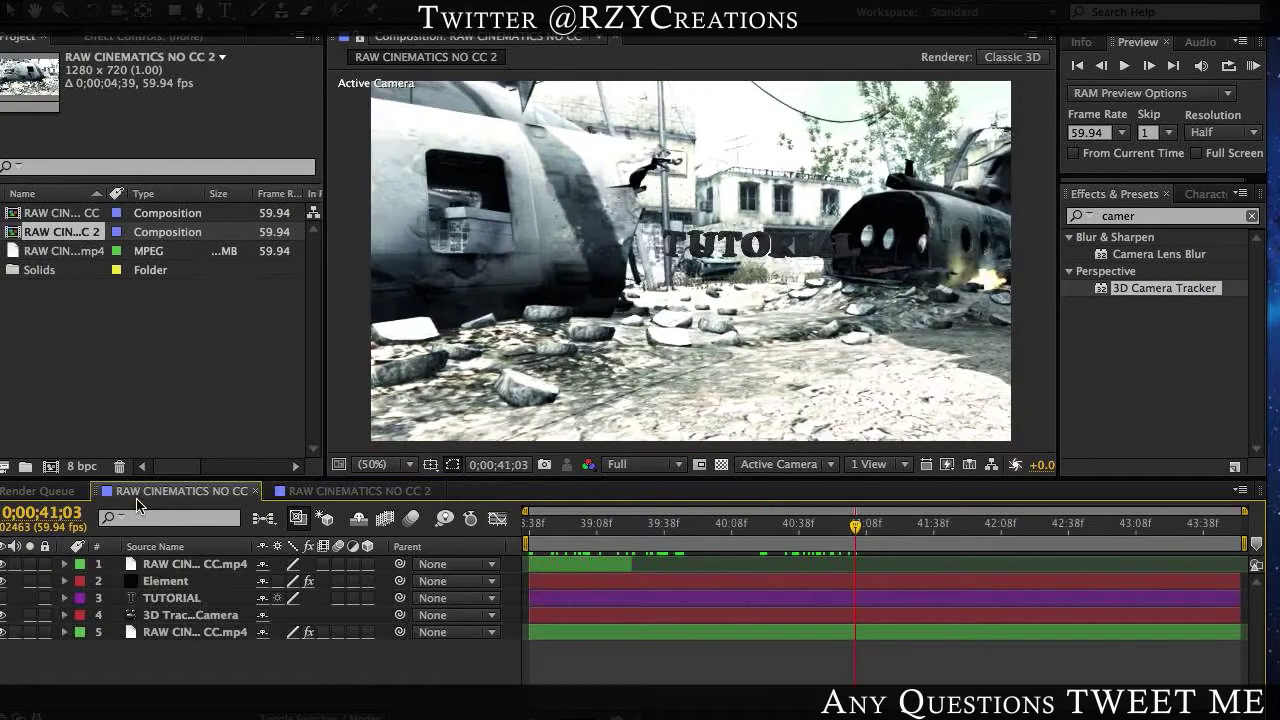
click(185, 566)
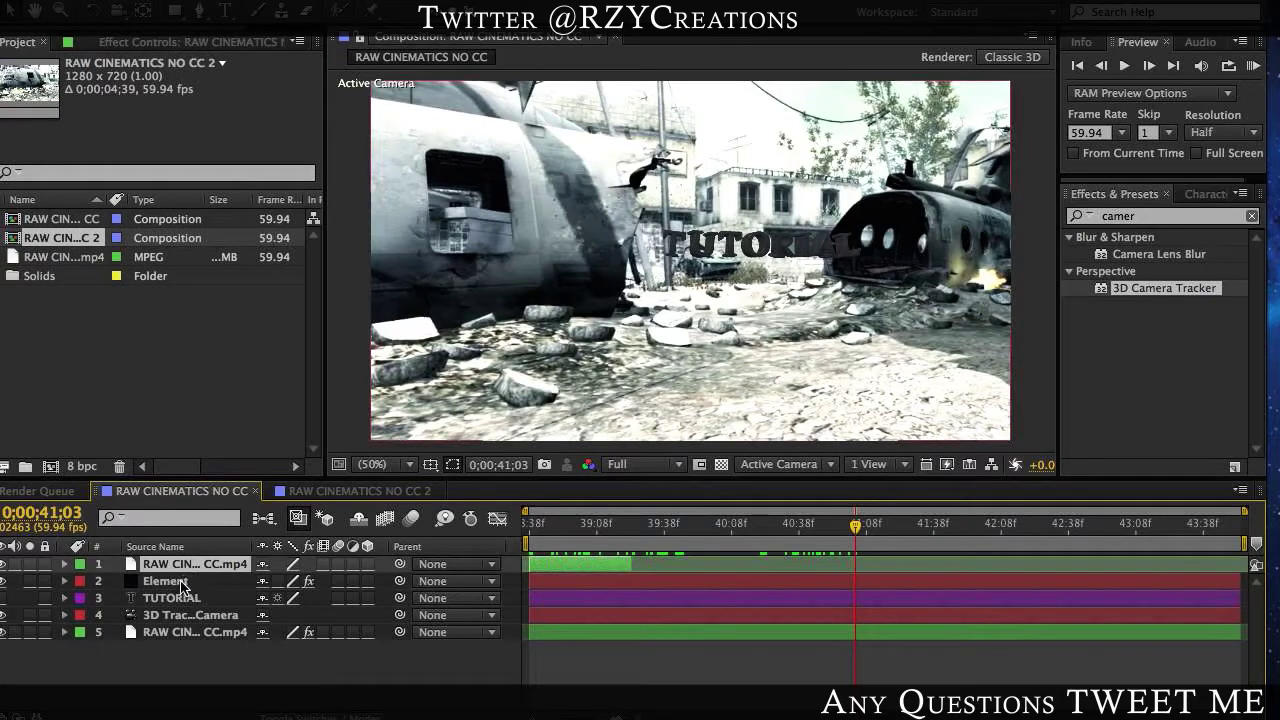
click(176, 580)
shift+click(178, 568)
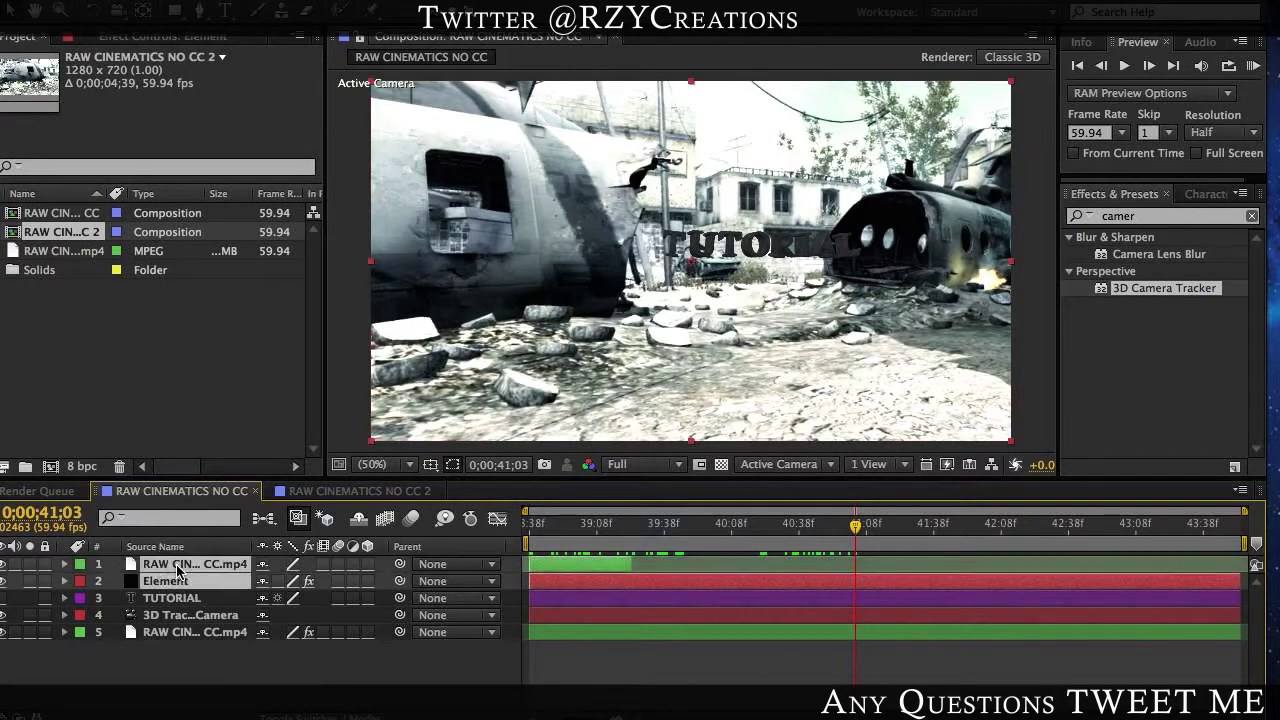
key(Delete)
click(190, 582)
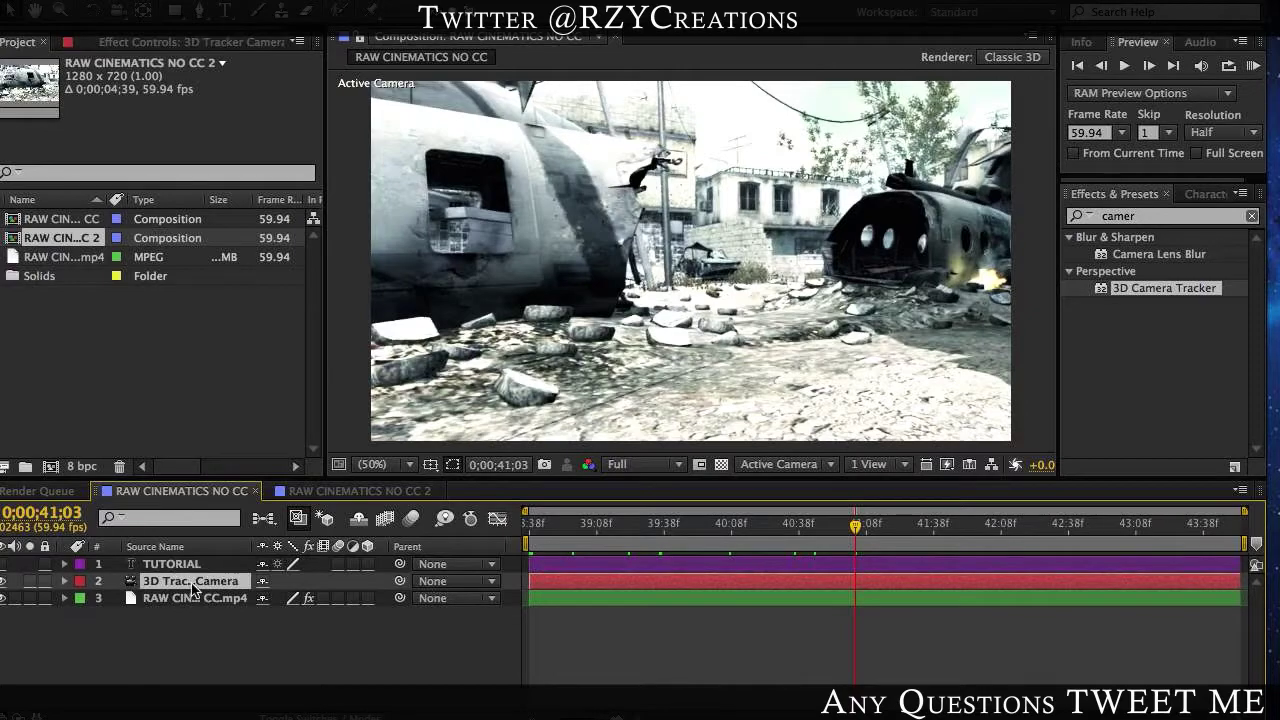
key(Delete)
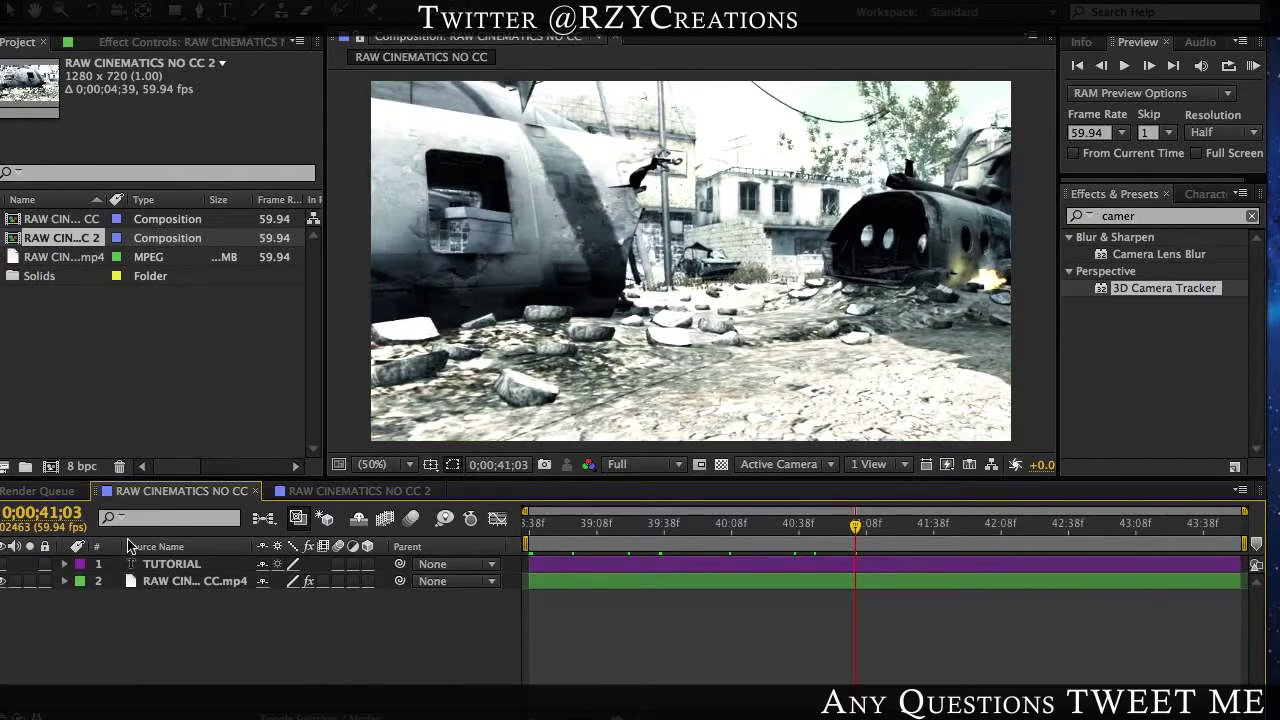
Step: Check the TUTORIAL layer's visibility, then return to the trimmed NO CC 2 composition
click(4, 564)
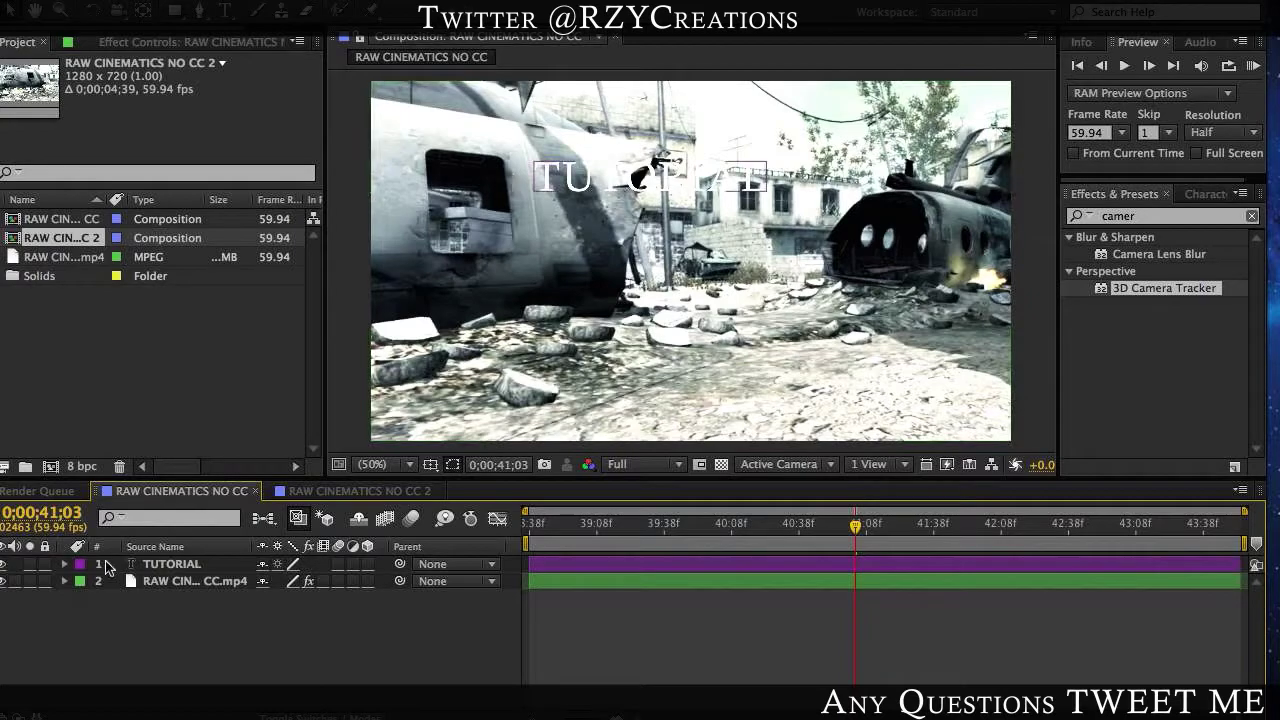
click(4, 564)
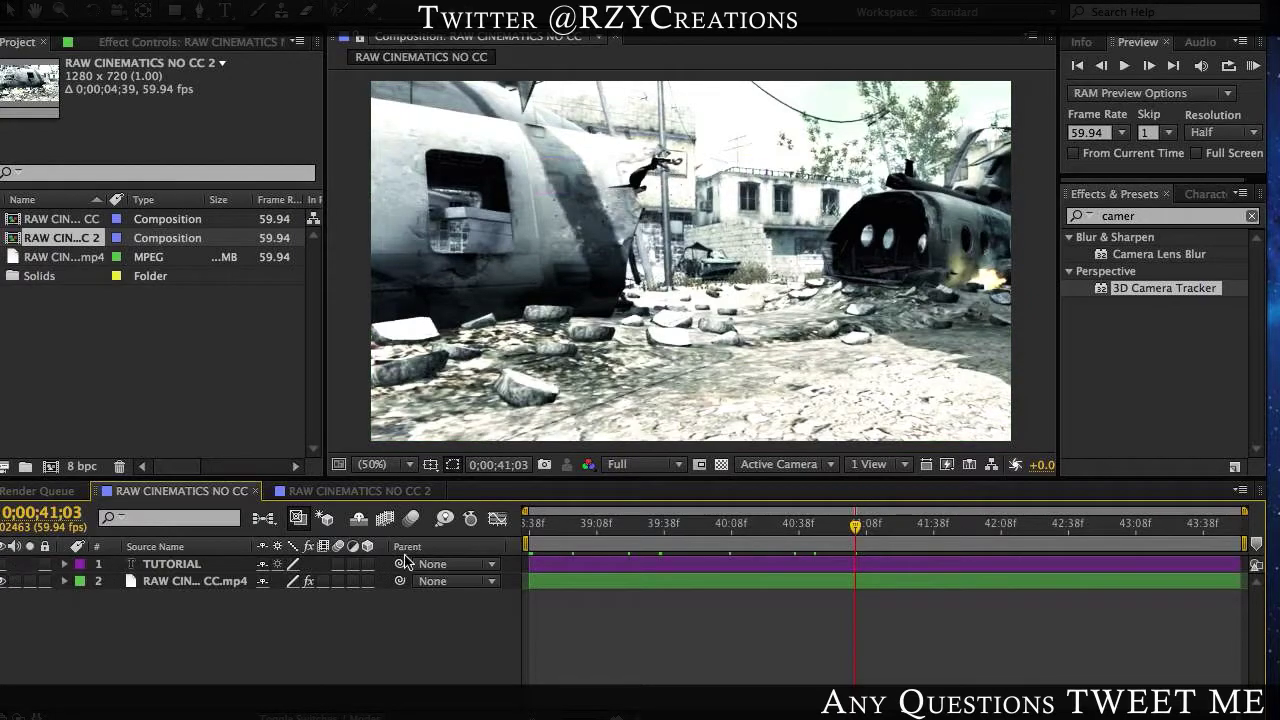
click(375, 492)
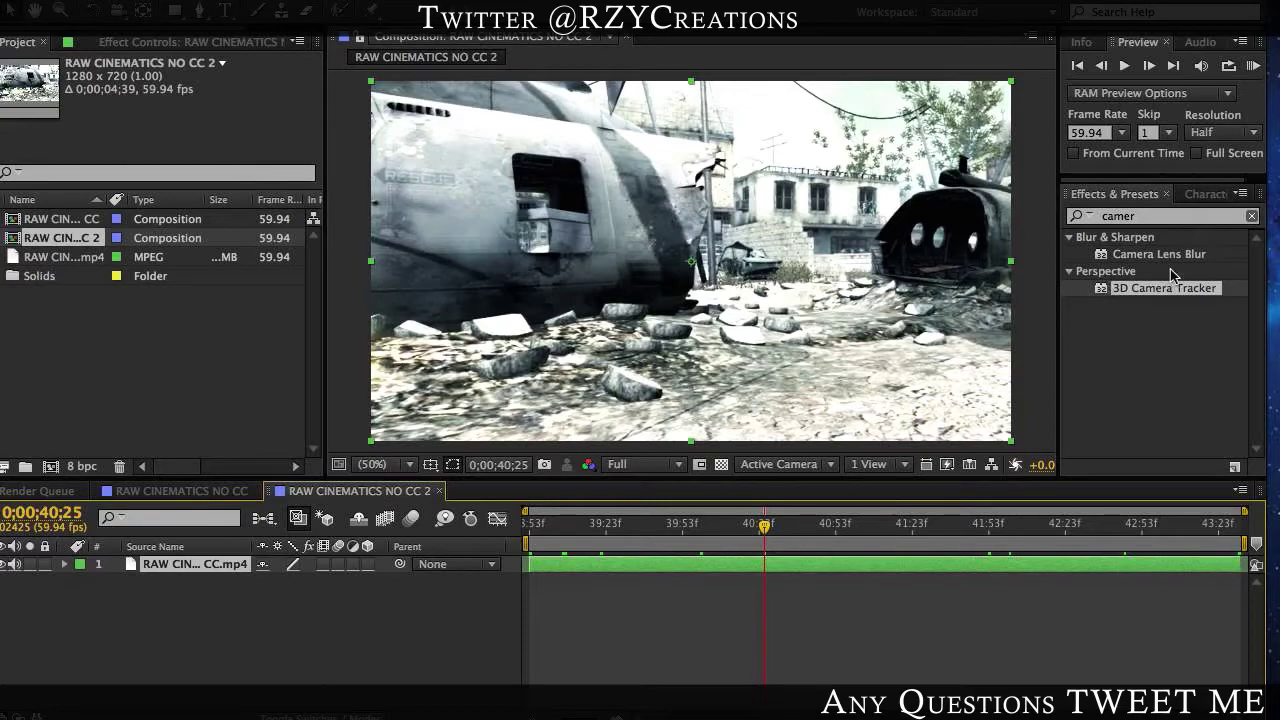
Step: Apply 3D Camera Tracker to the footage, solving to 0.91-pixel average error, and close the trimmed comp
drag(1100, 288, 912, 580)
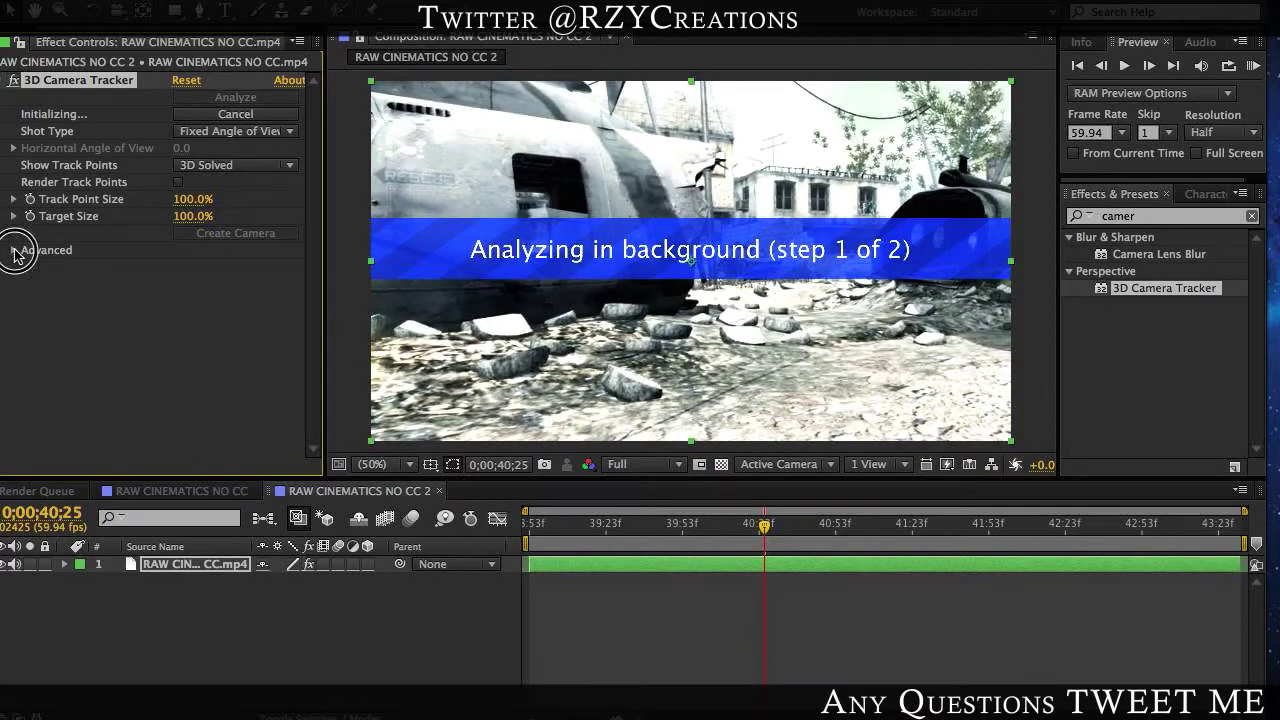
click(15, 253)
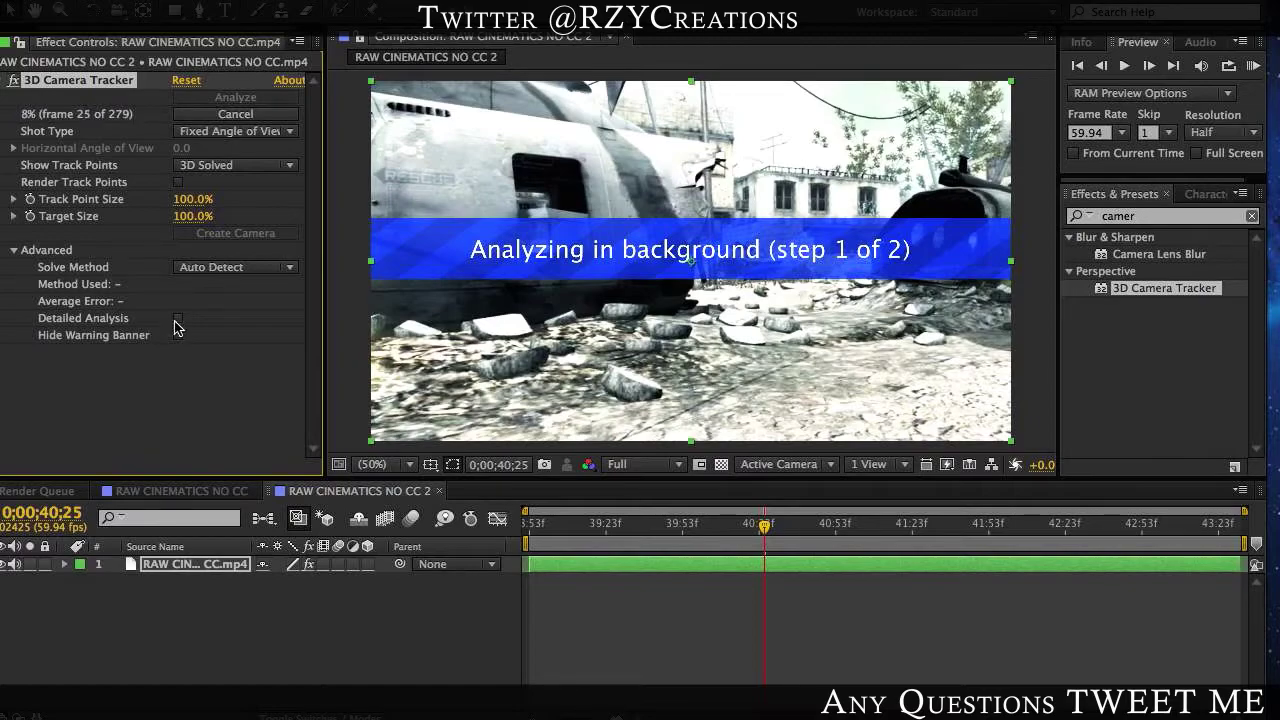
click(165, 491)
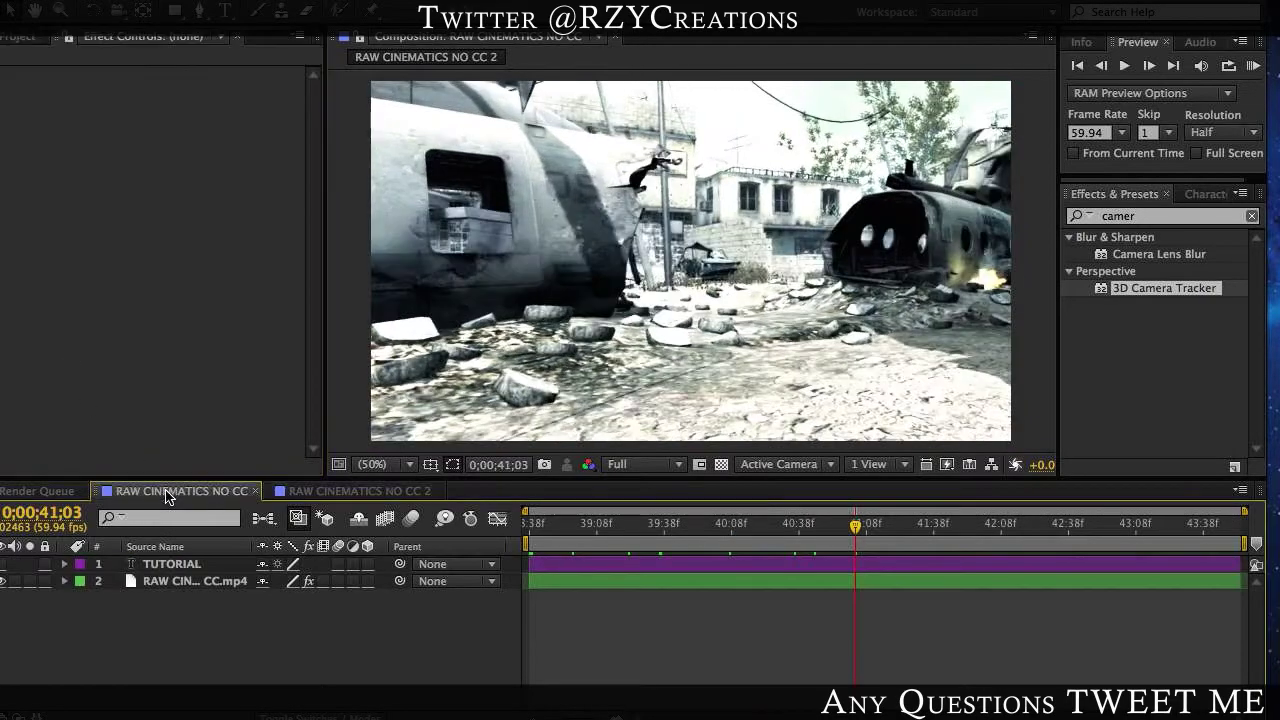
click(362, 493)
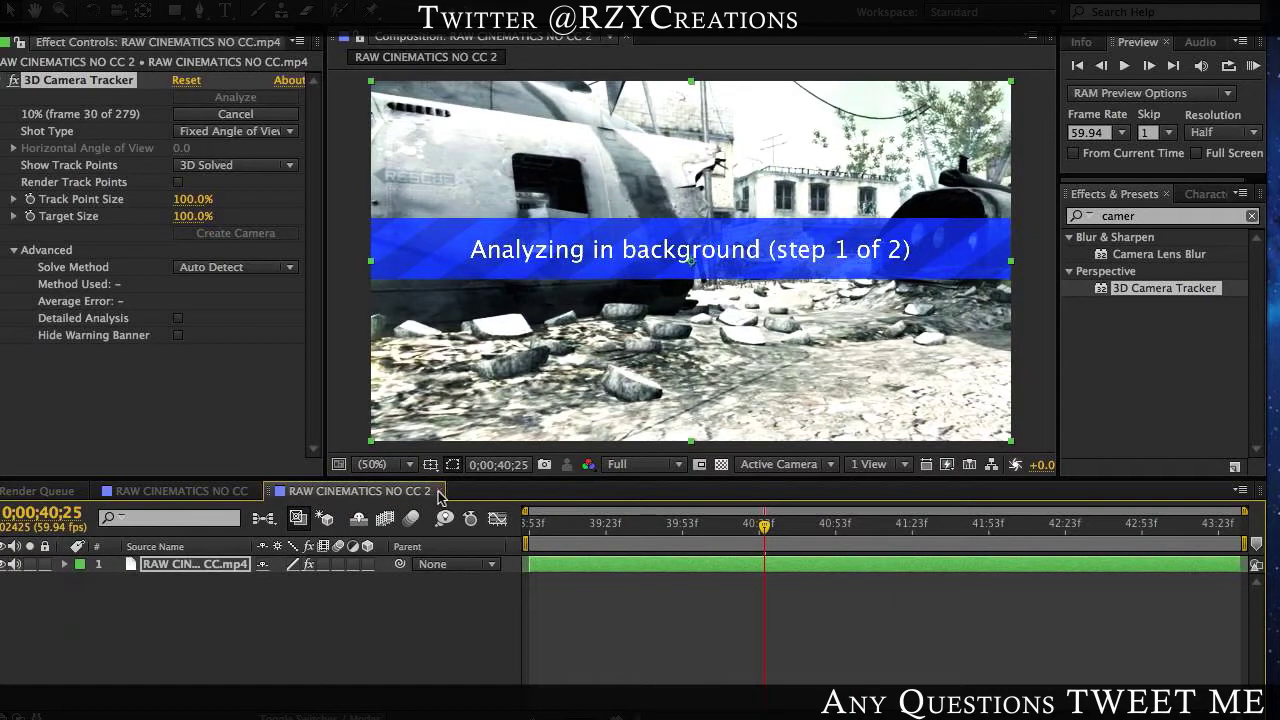
click(439, 492)
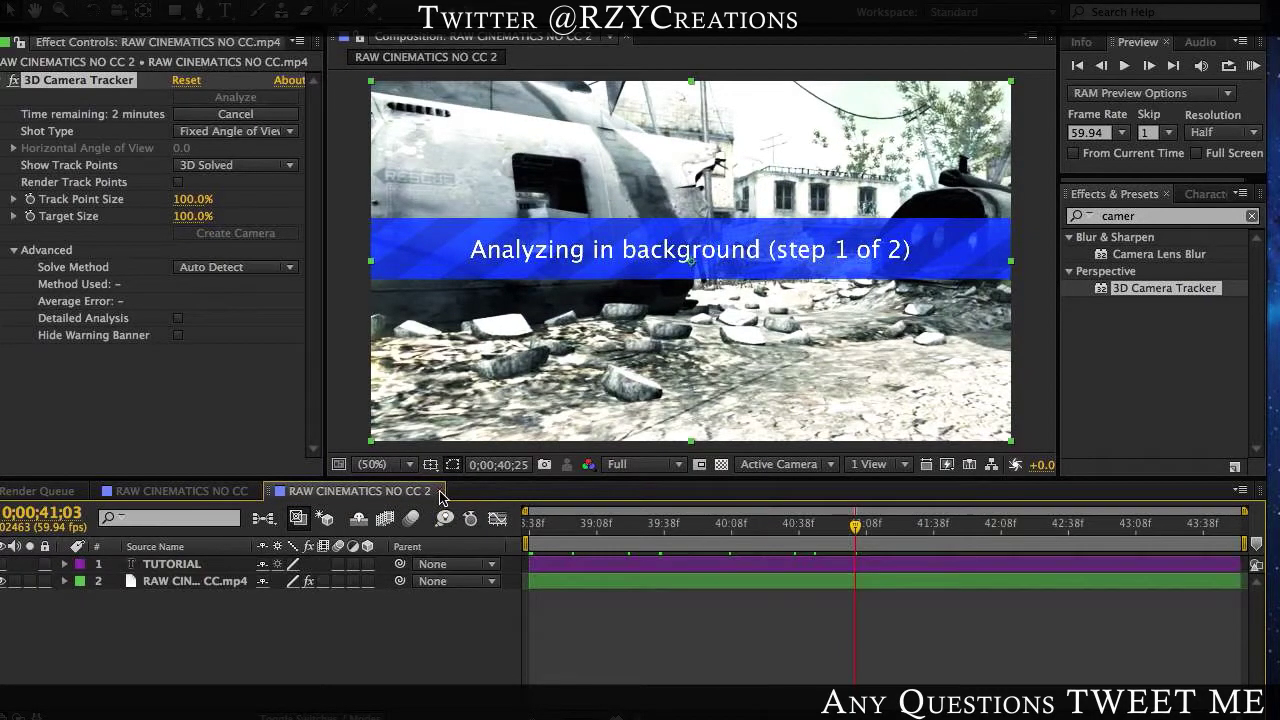
click(605, 586)
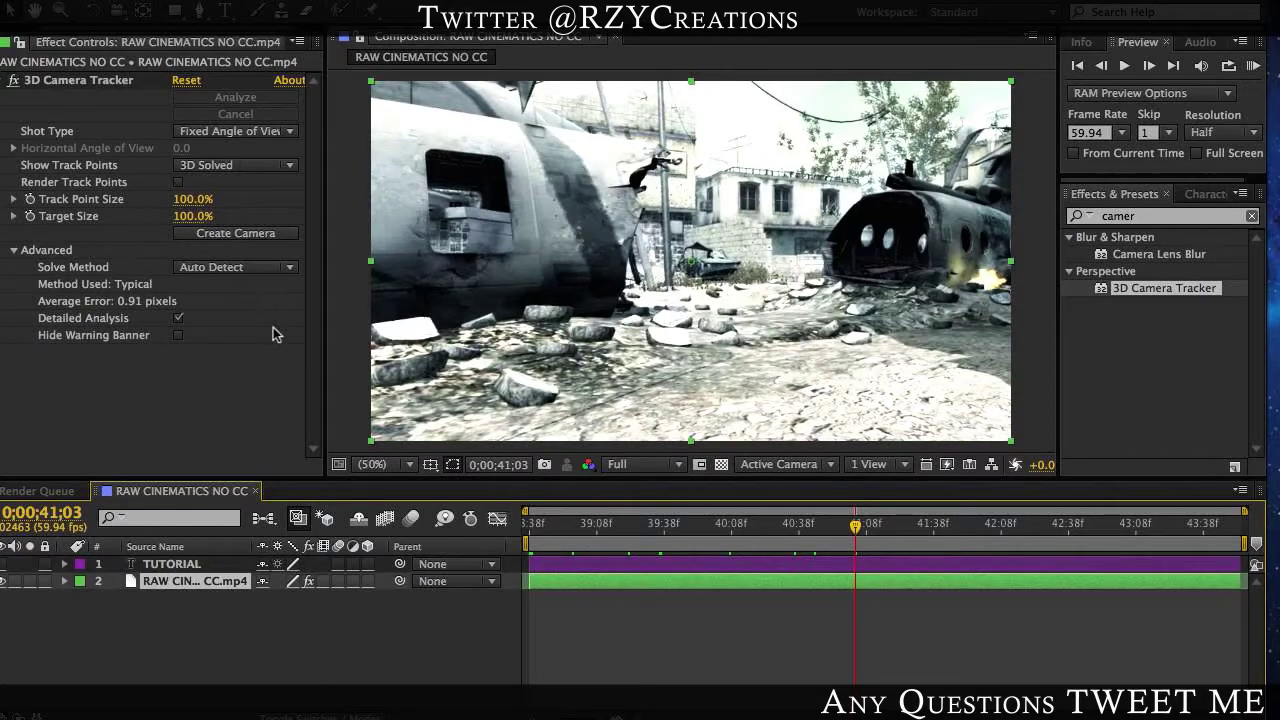
Step: Select a cluster of ground track points and create a 3D Tracker Camera from them
click(62, 87)
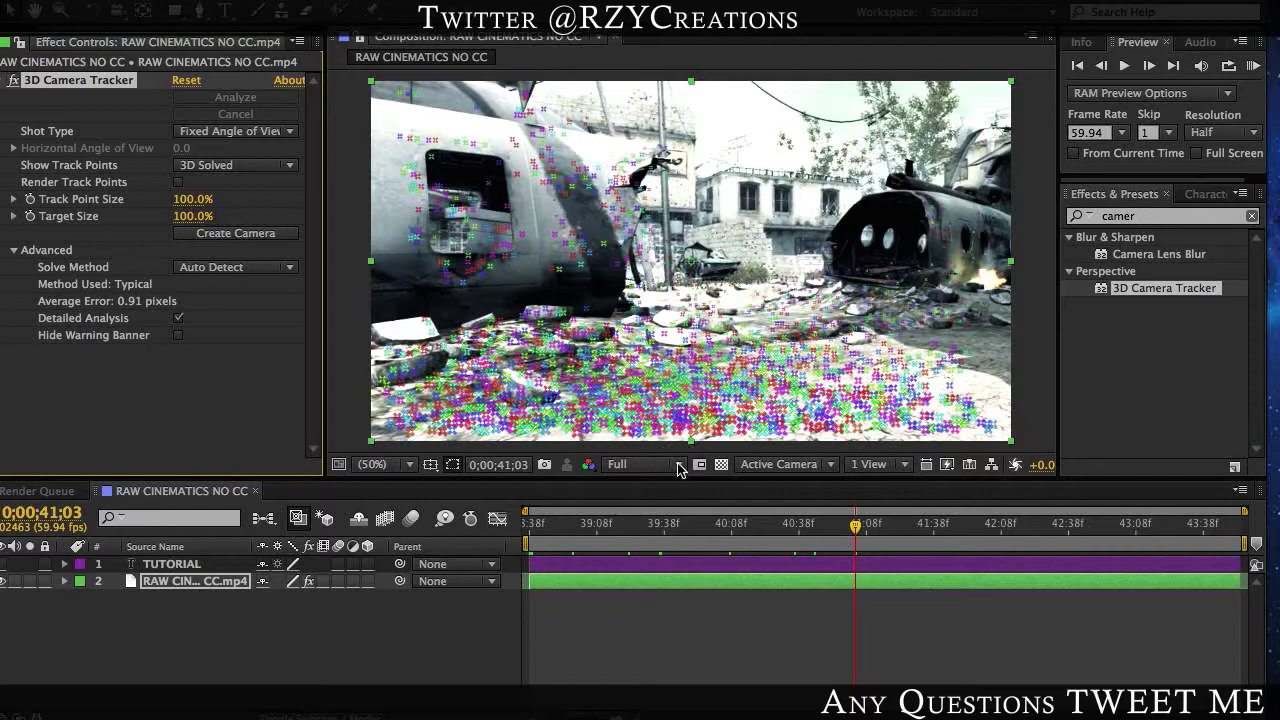
click(668, 343)
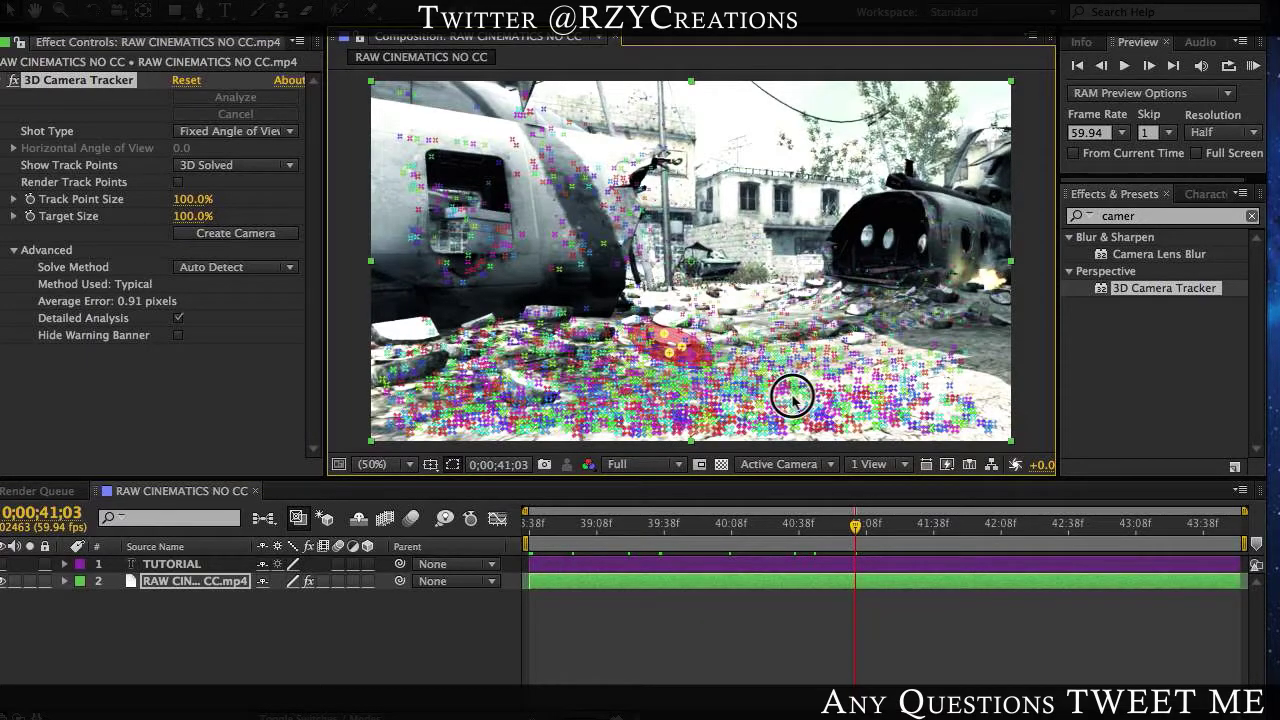
click(912, 334)
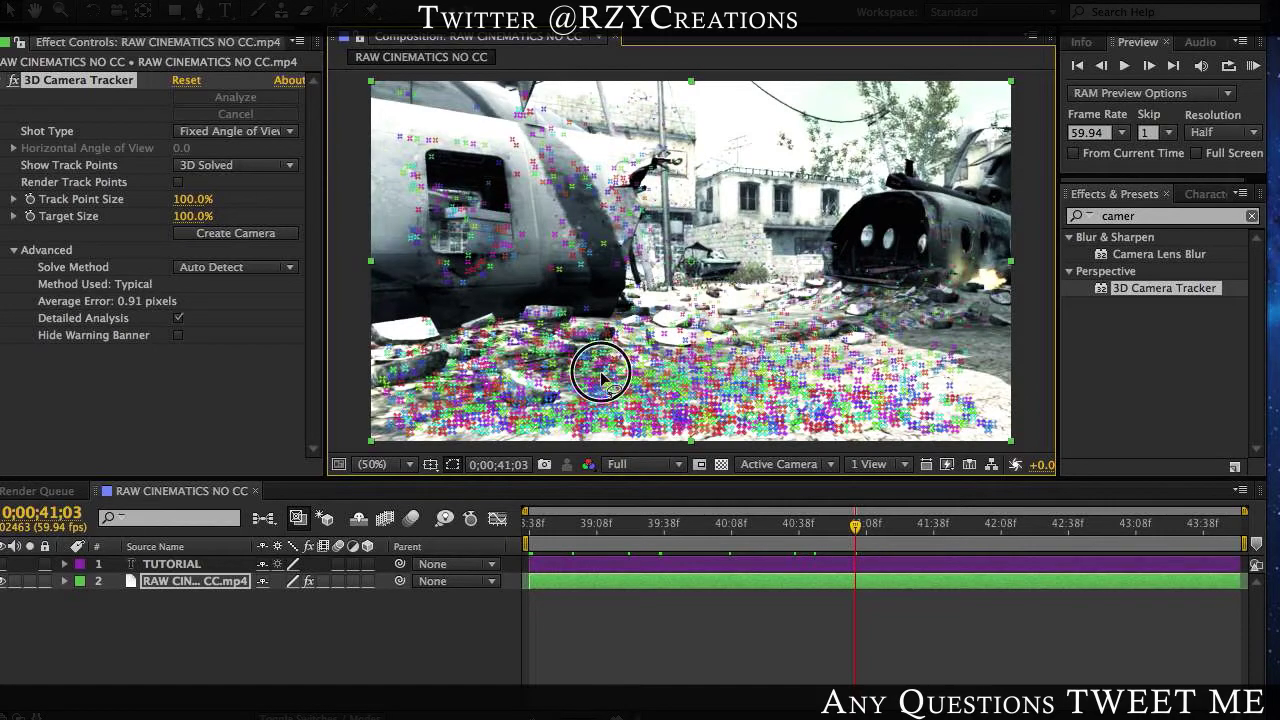
click(877, 391)
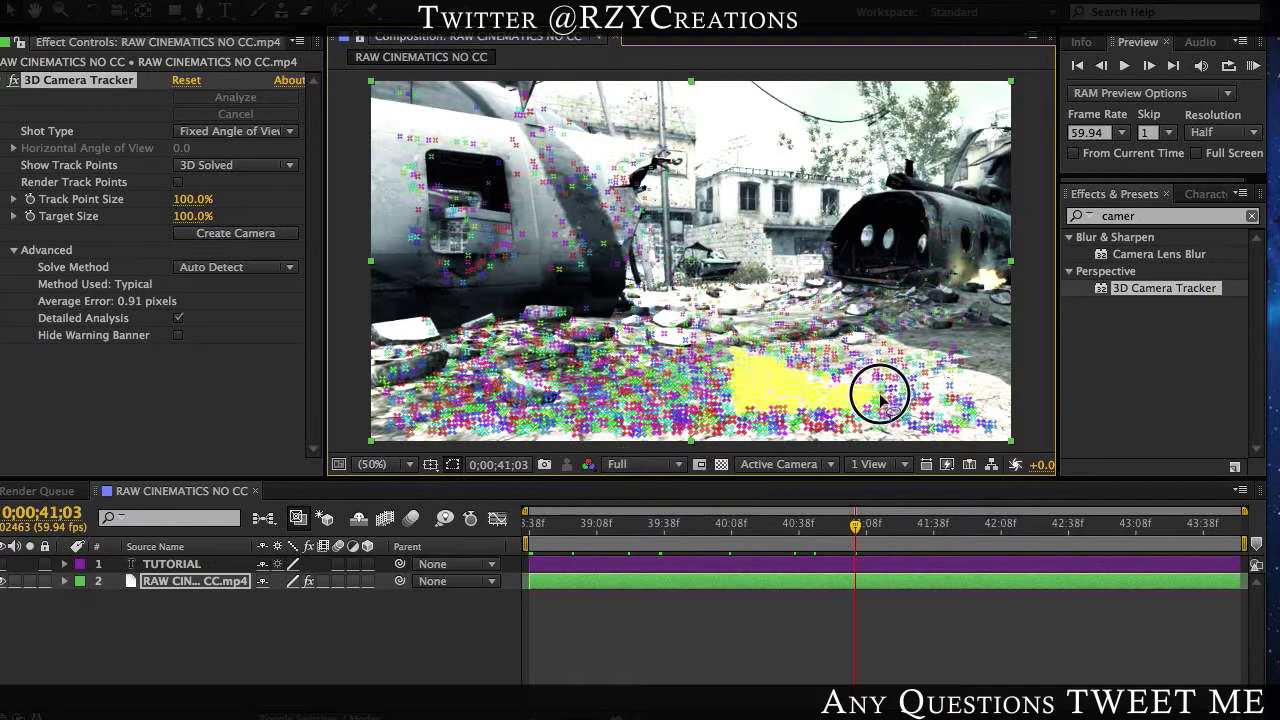
click(880, 398)
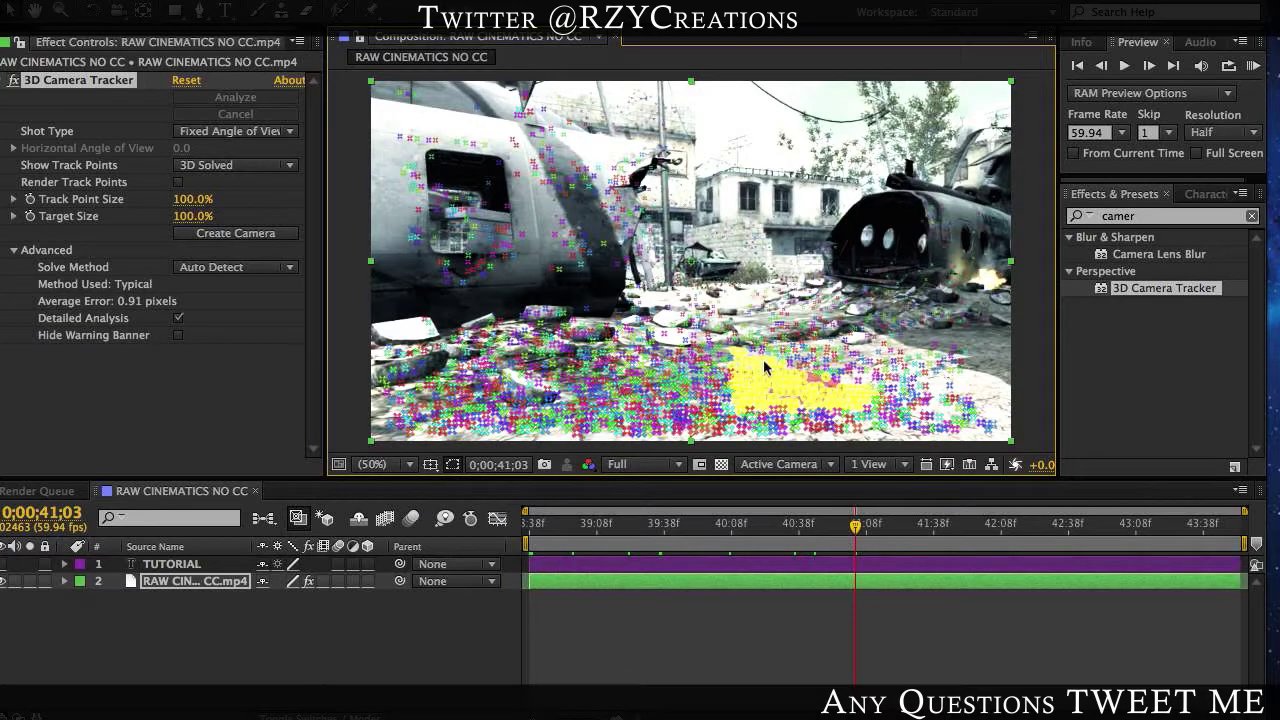
click(235, 233)
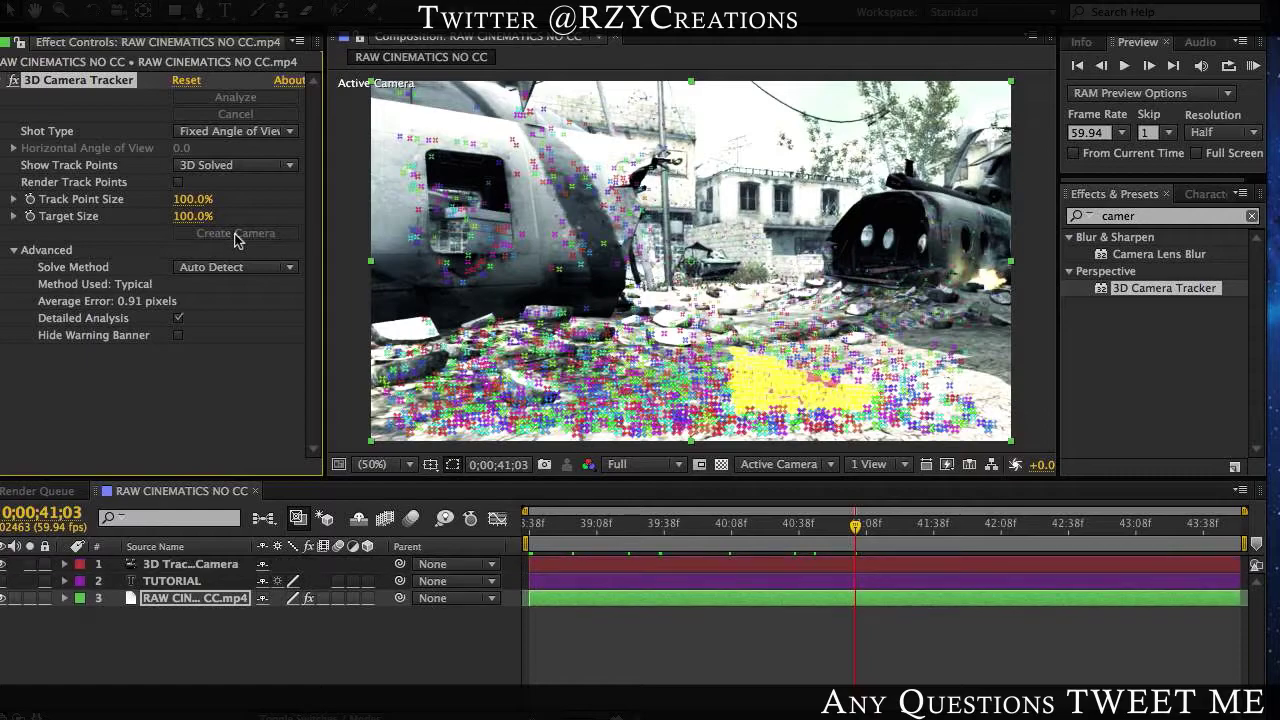
Step: Move the 3D Tracker Camera below the TUTORIAL layer and leave TUTORIAL hidden
click(679, 630)
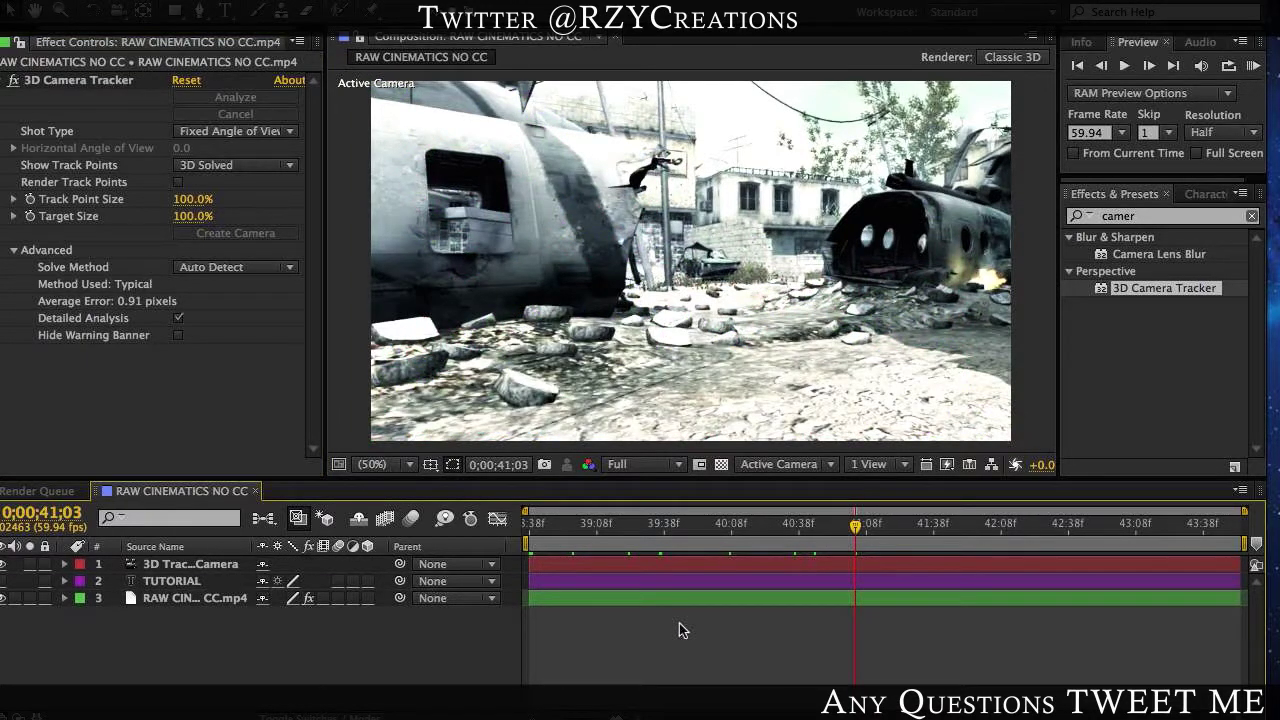
click(190, 568)
drag(190, 570, 188, 597)
click(165, 566)
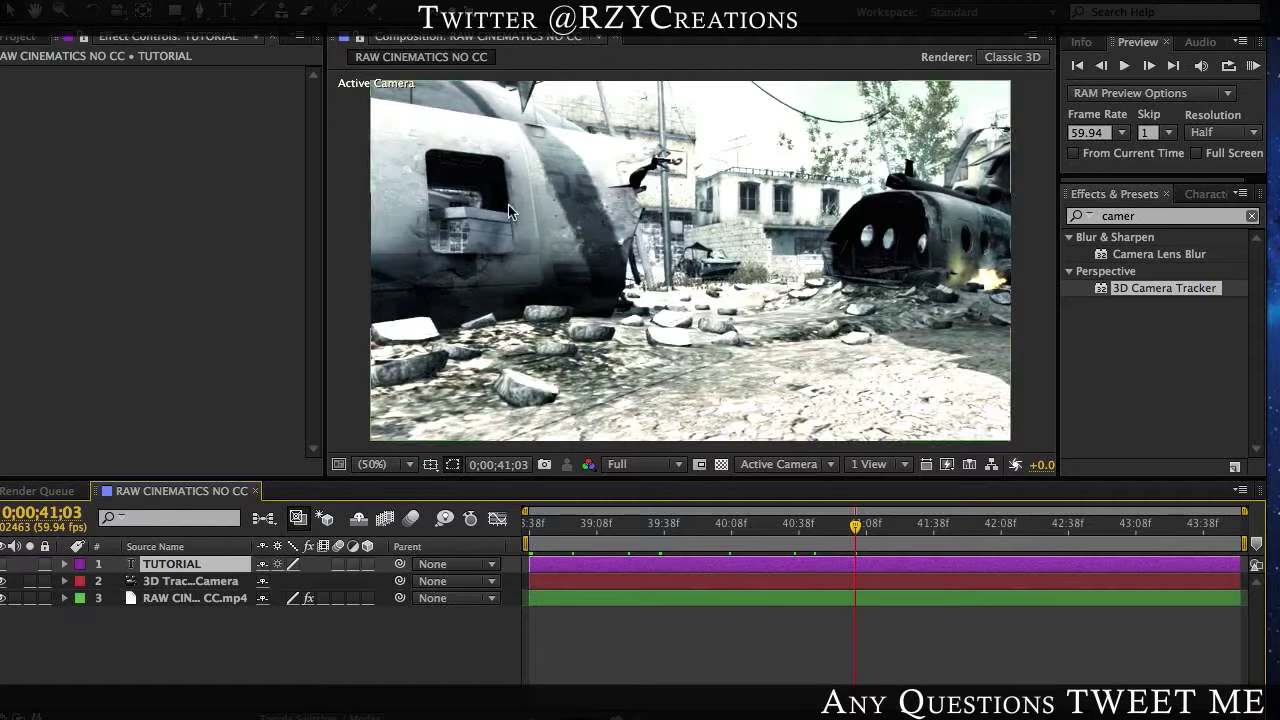
click(80, 398)
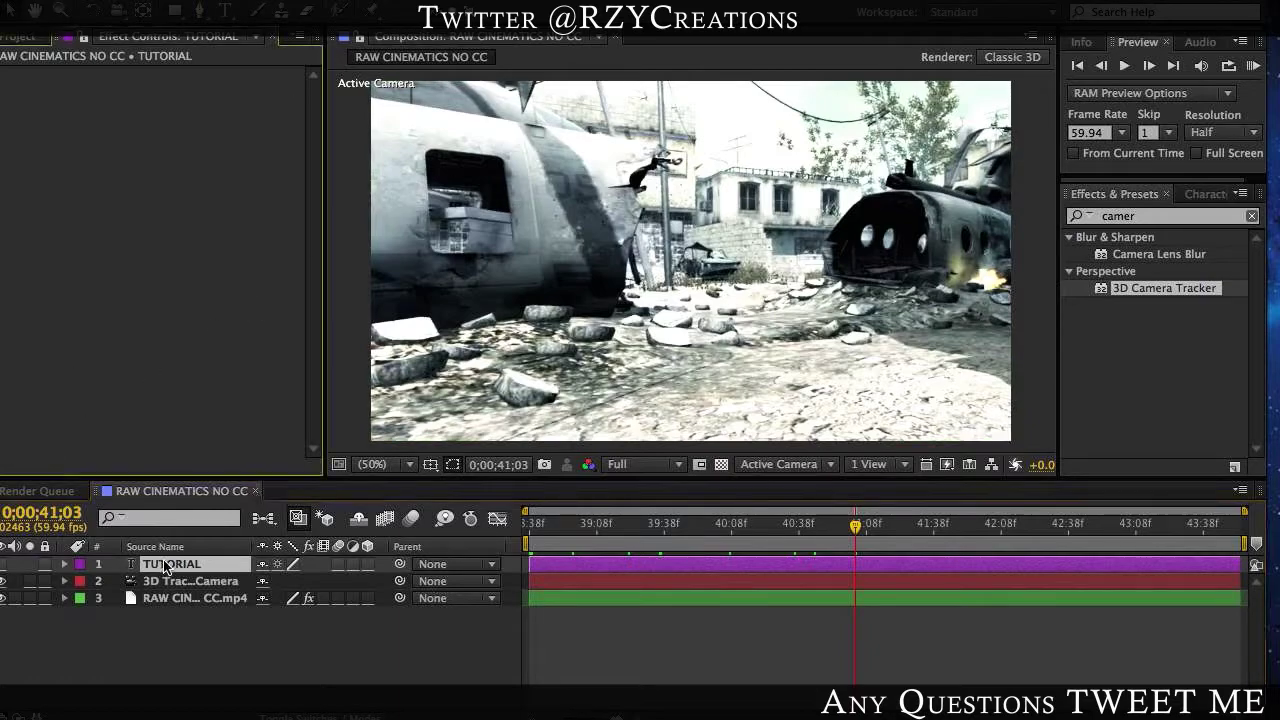
click(3, 566)
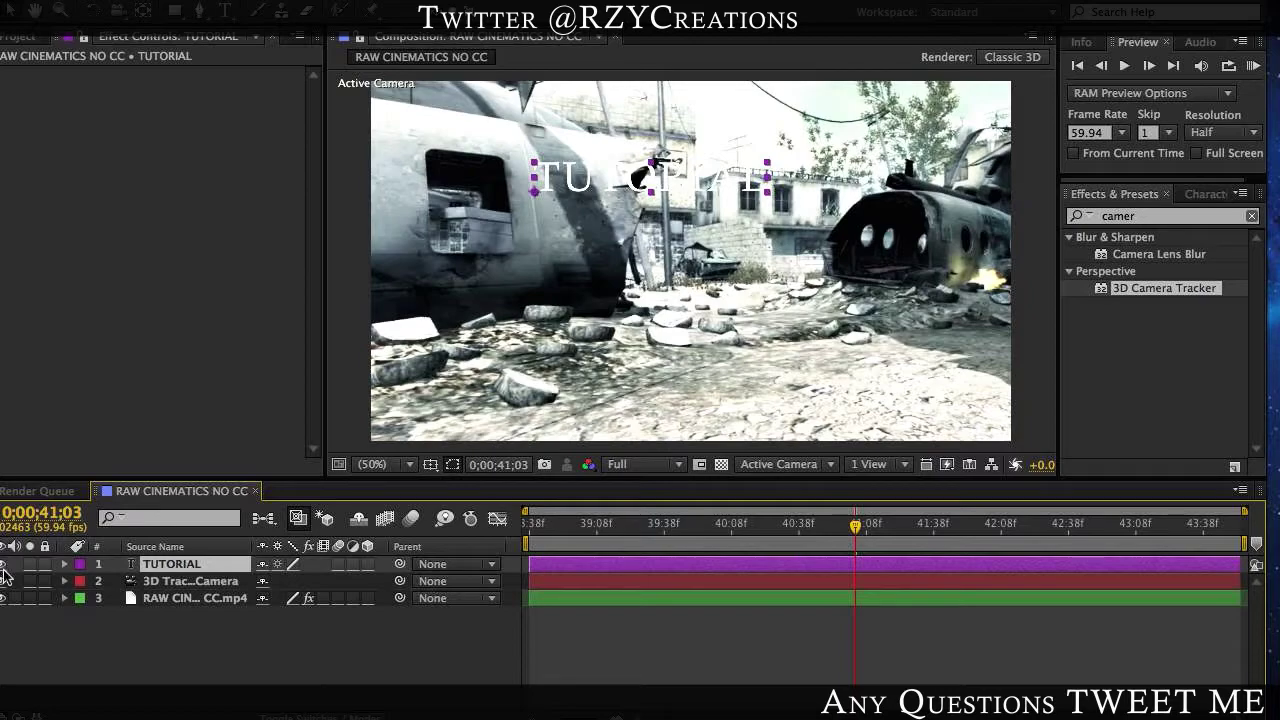
click(3, 565)
click(110, 677)
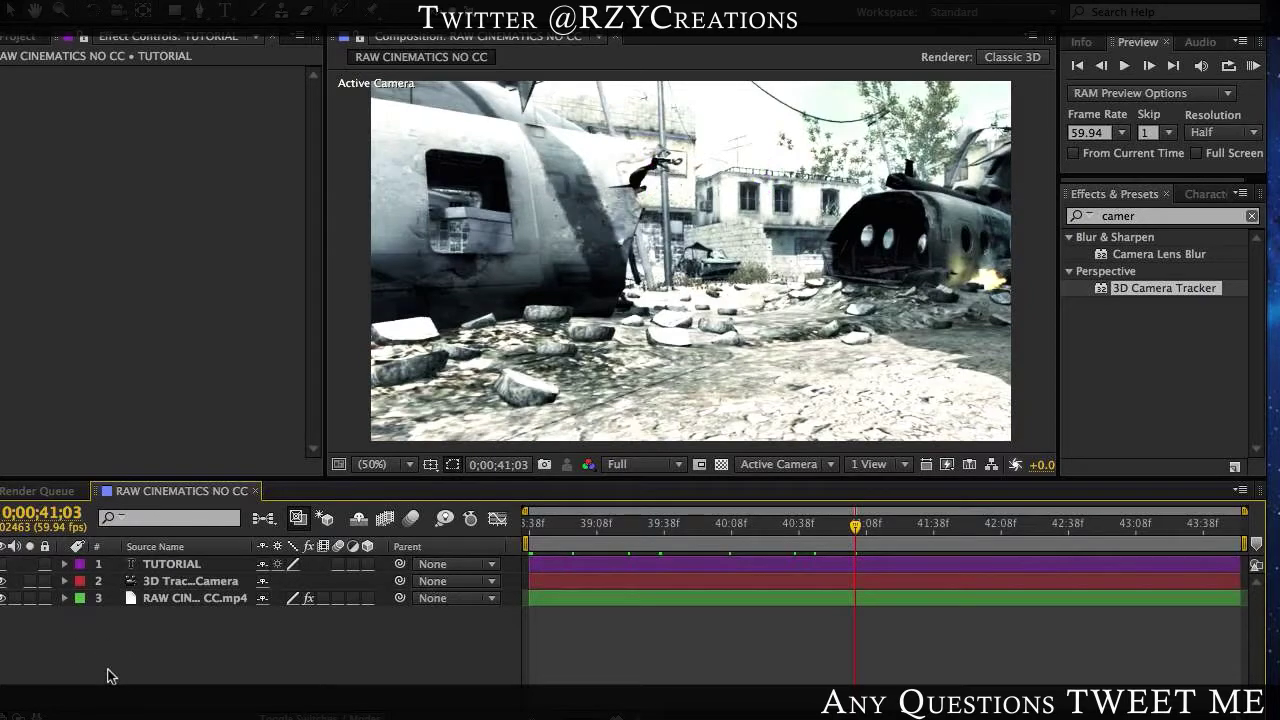
Step: Add a new black solid layer named Element
key(ctrl+y)
text(Ele)
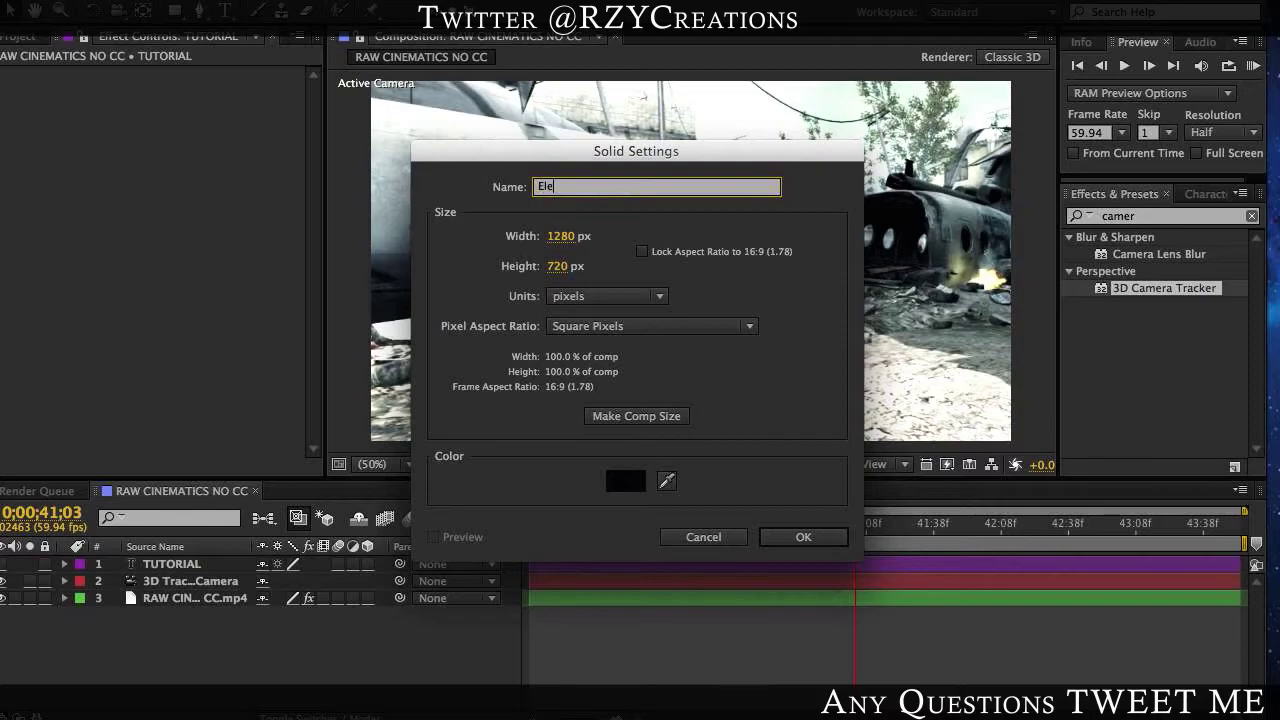
text(ment)
key(Return)
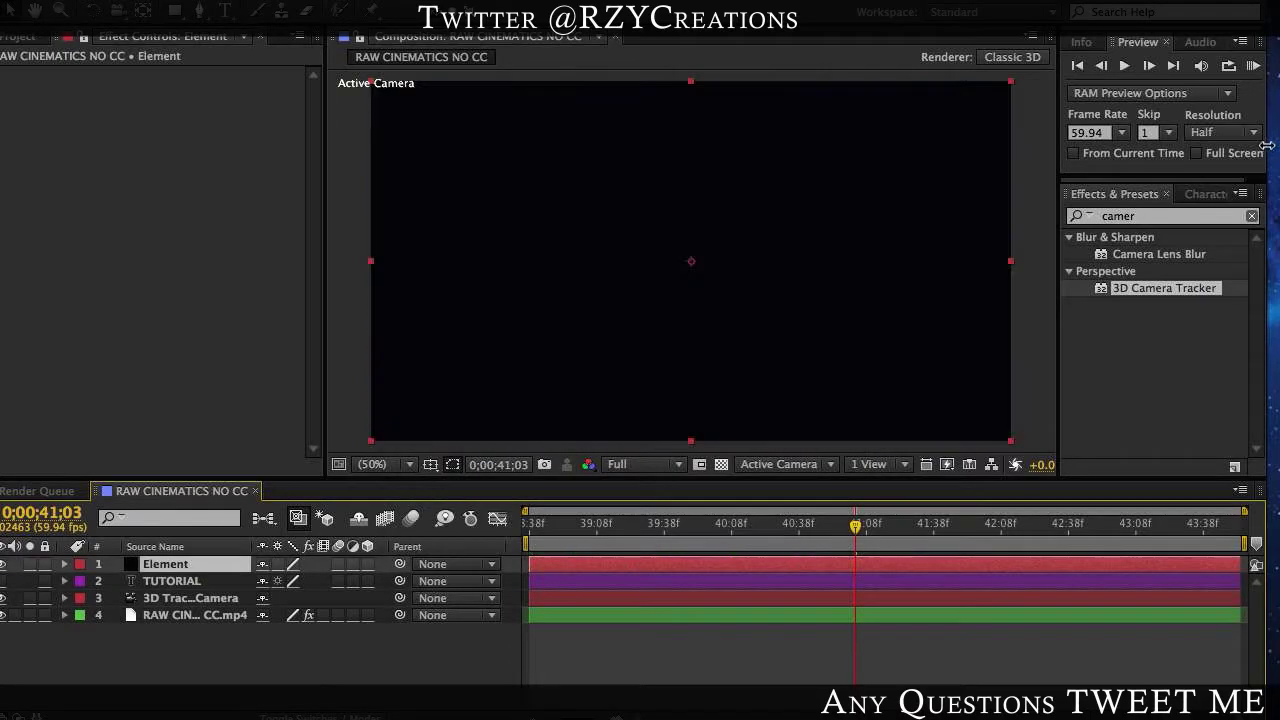
click(1121, 216)
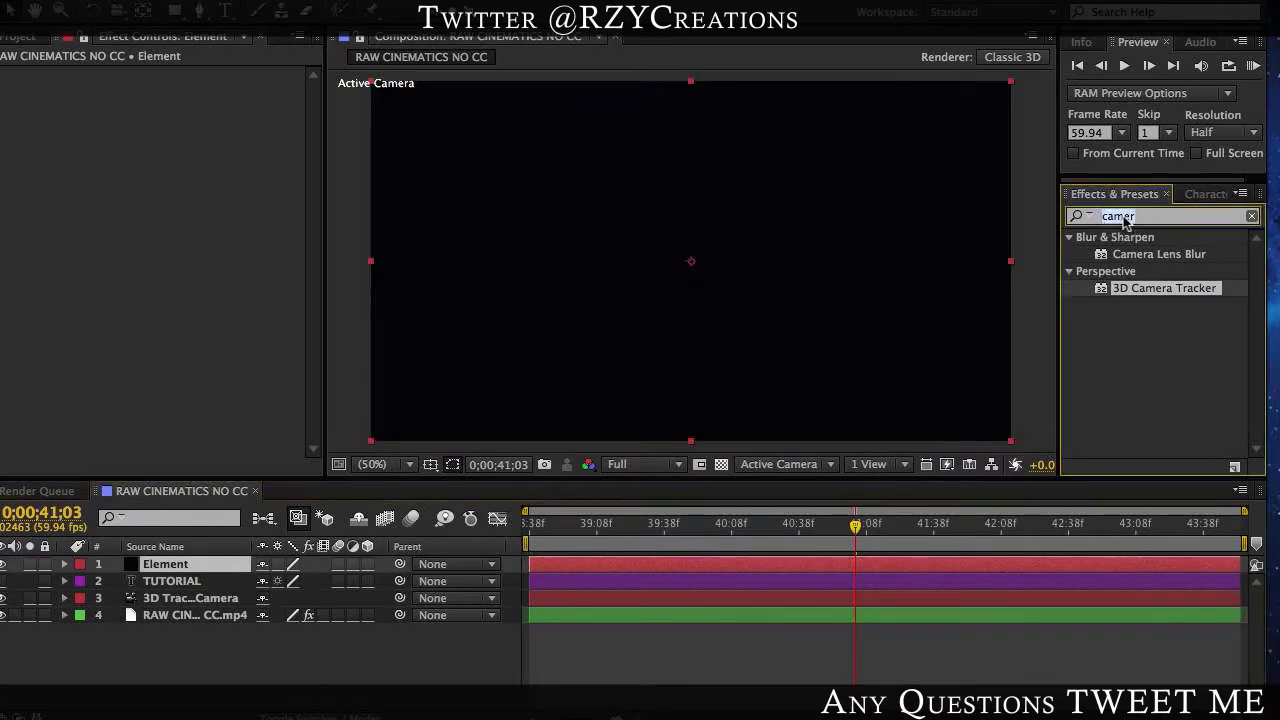
Step: Apply the Element effect from Effects & Presets to the Element solid
text(w)
key(BackSpace)
text(element)
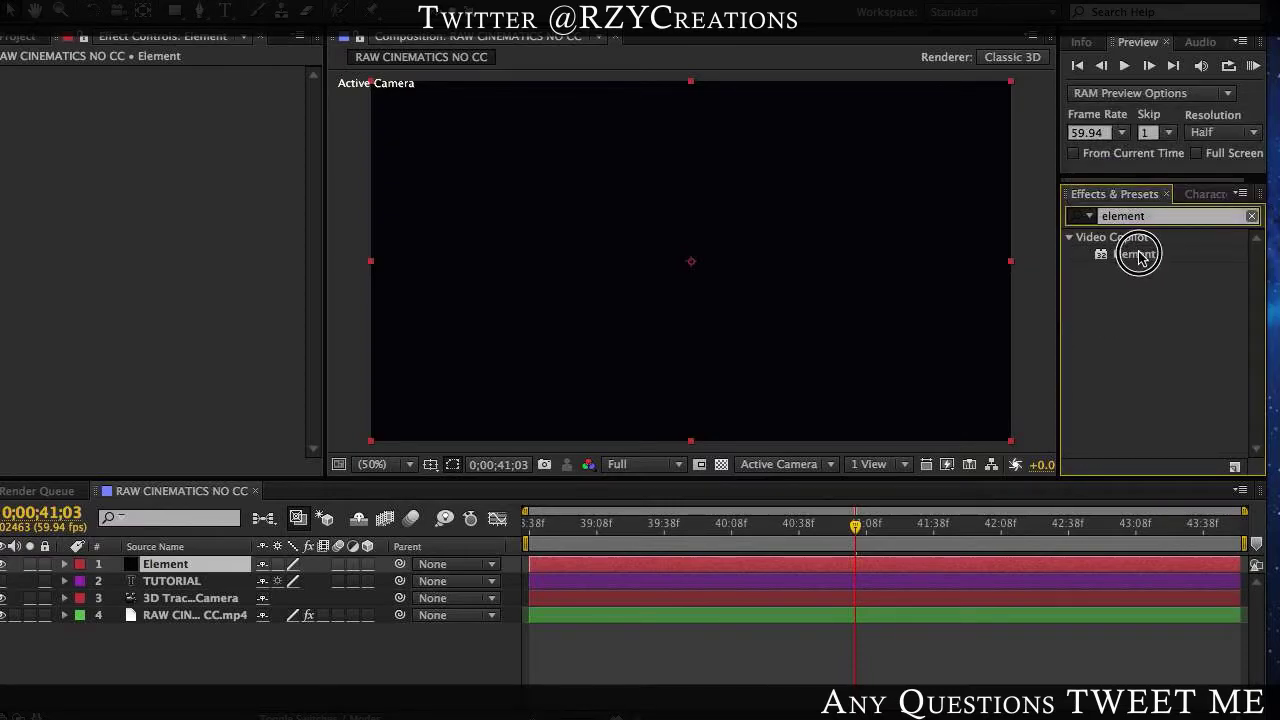
drag(1134, 254, 953, 565)
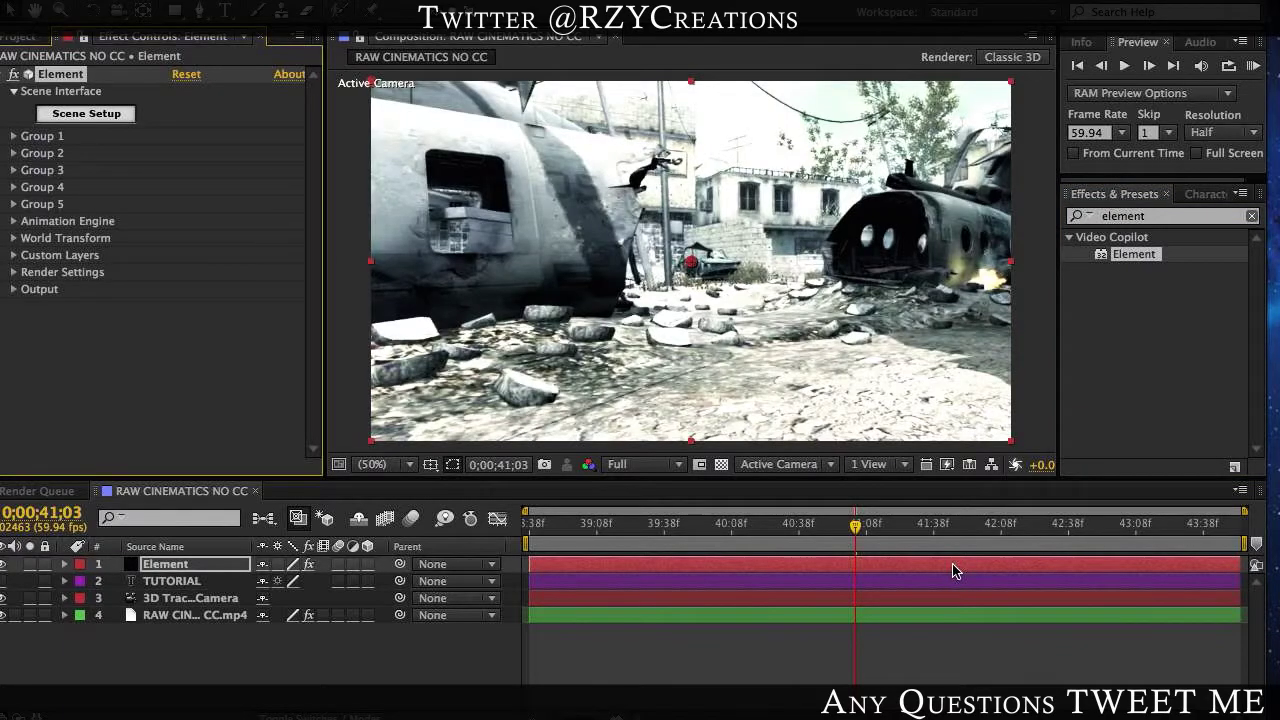
Step: Set Custom Text and Masks Path Layer 1 to TUTORIAL and open Element's Scene Setup
click(13, 256)
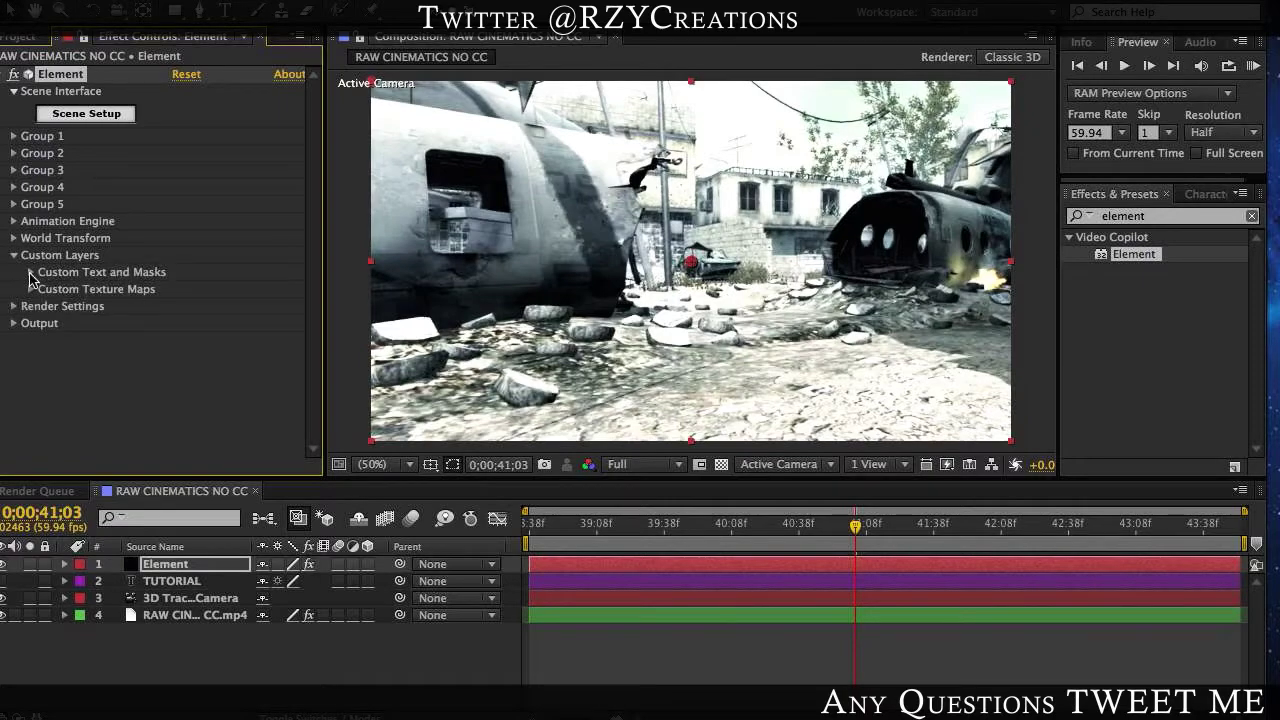
click(31, 273)
click(243, 290)
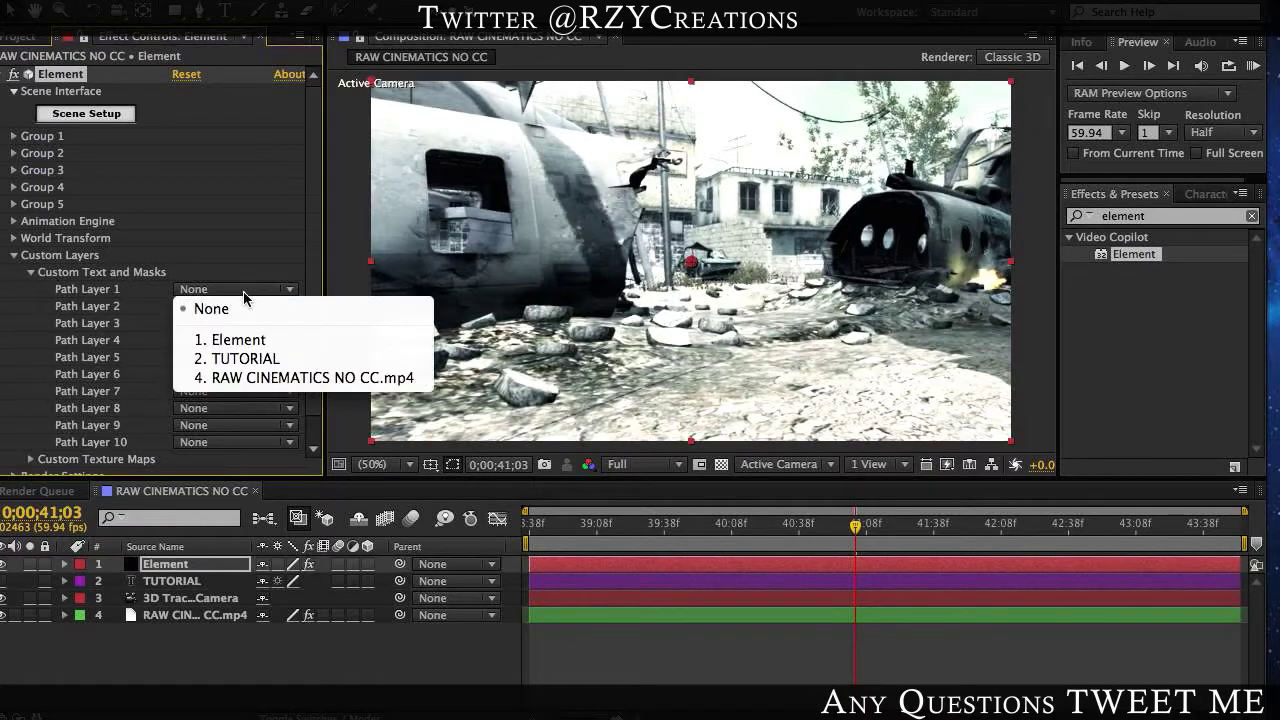
click(252, 359)
click(177, 584)
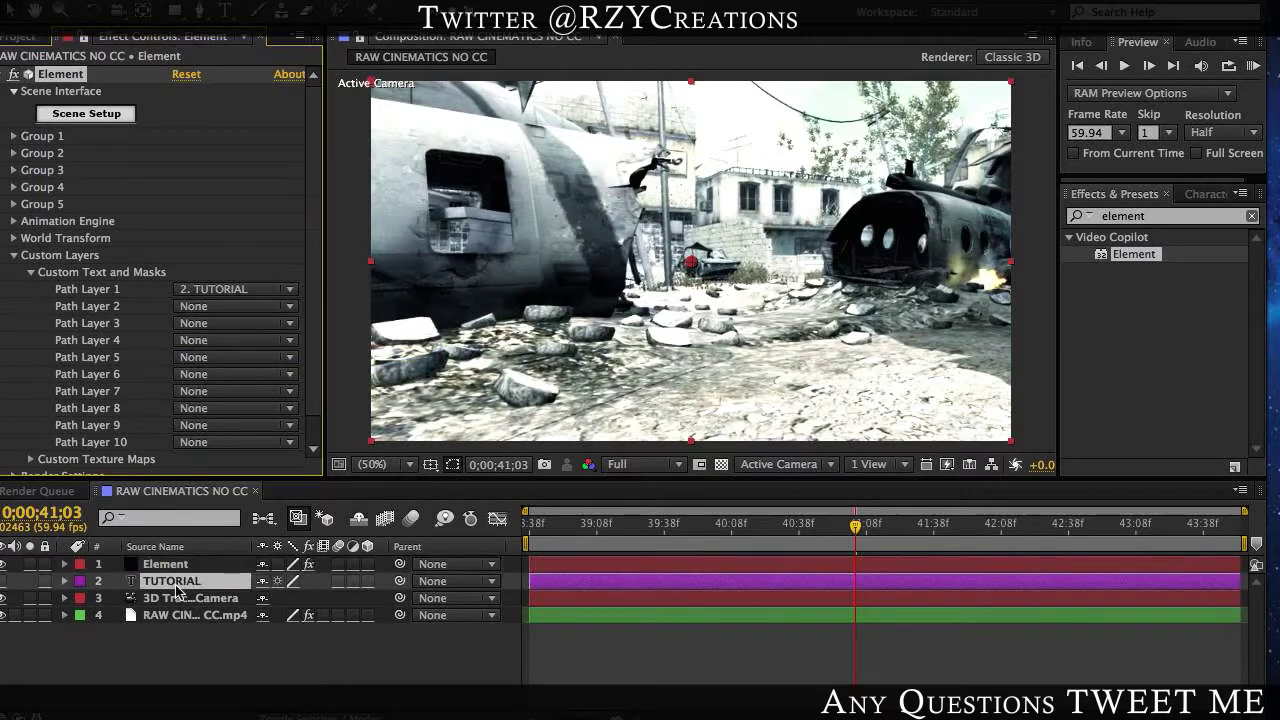
click(166, 565)
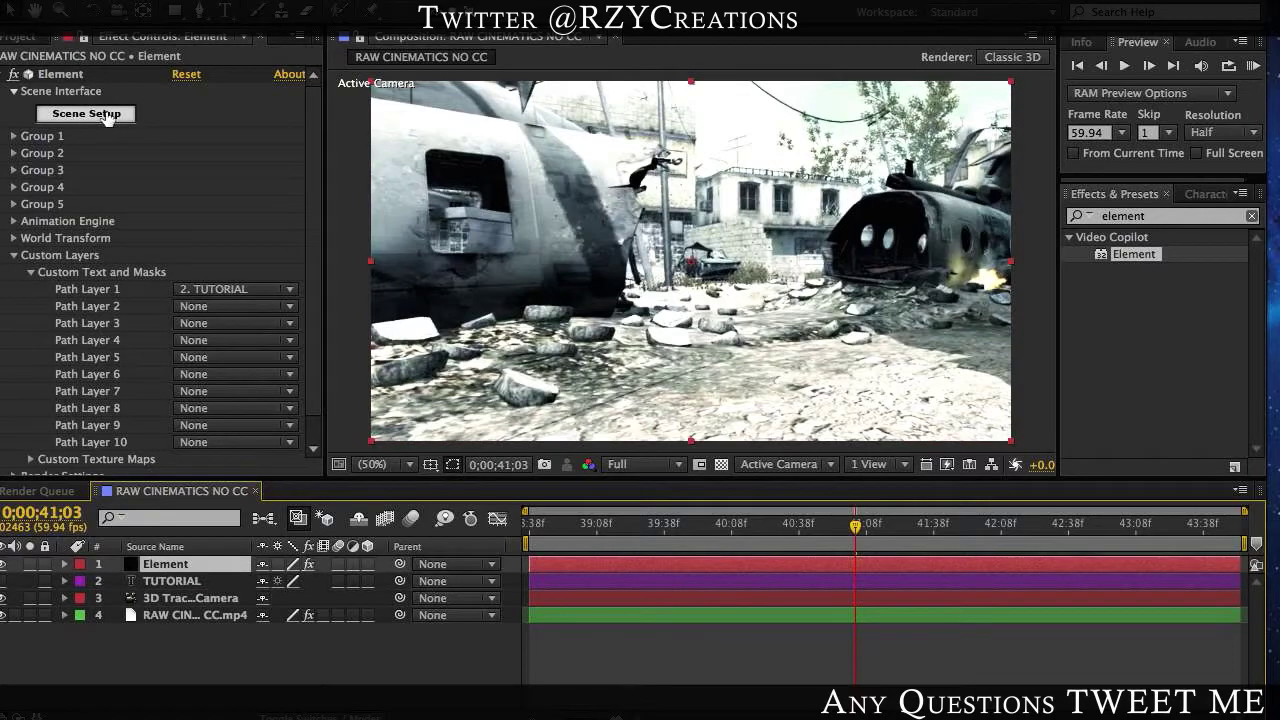
click(107, 117)
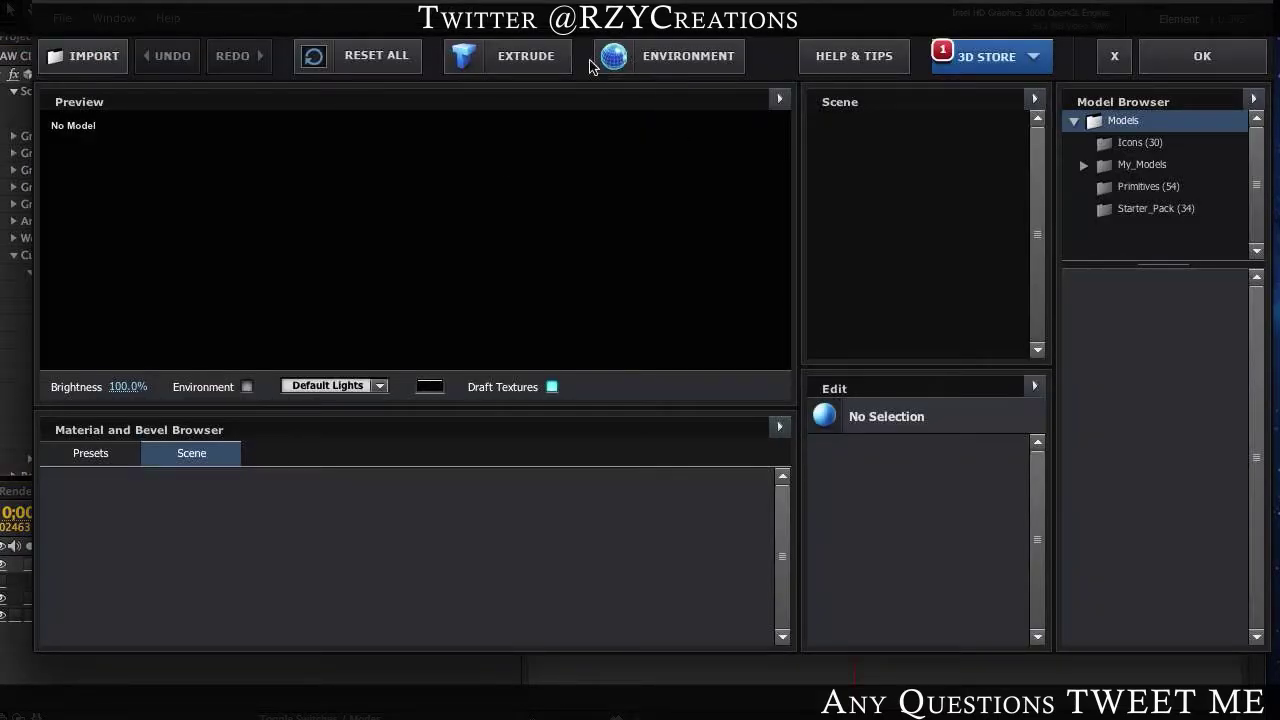
Step: Extrude the TUTORIAL text into a 3D model and rotate the preview to inspect it
click(550, 60)
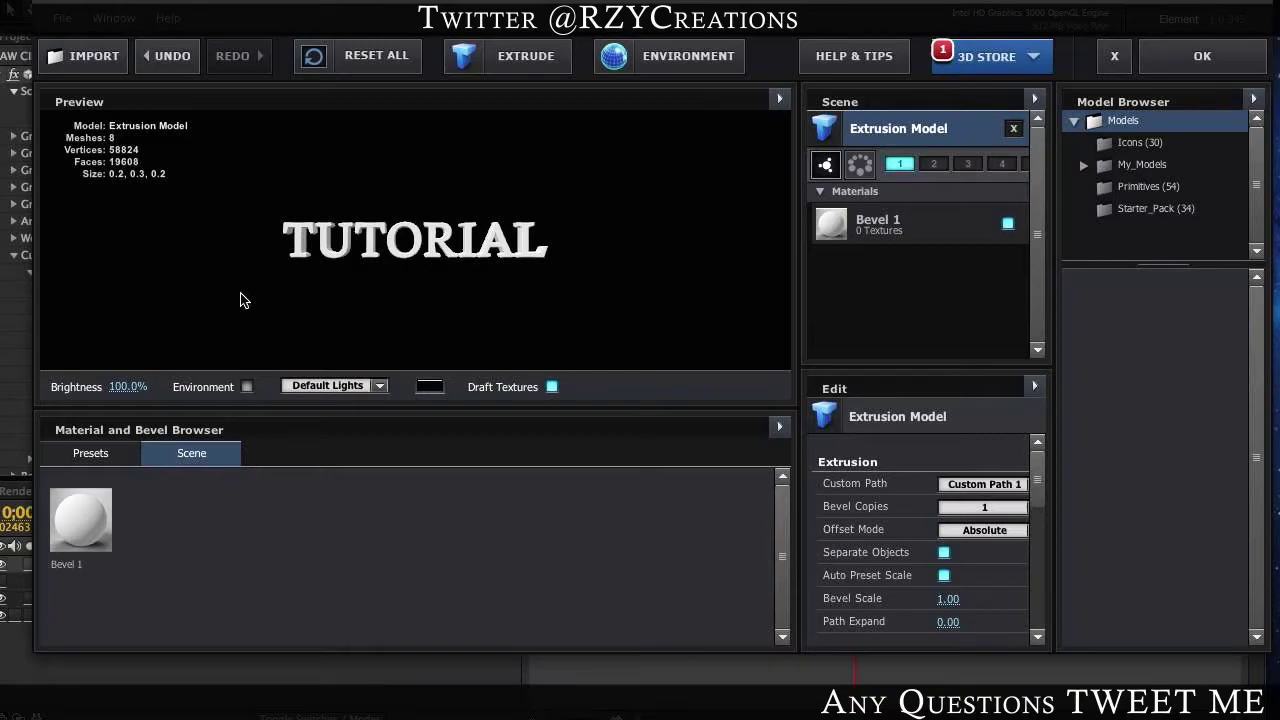
drag(355, 257, 560, 250)
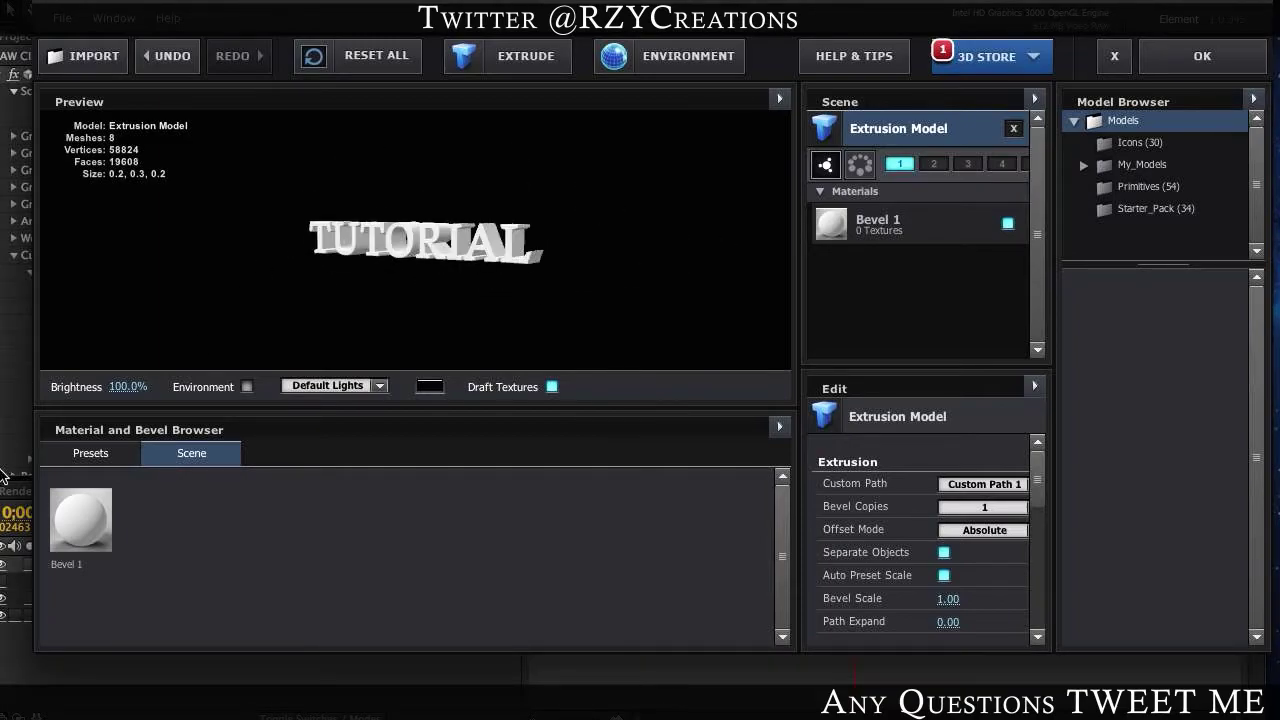
click(119, 455)
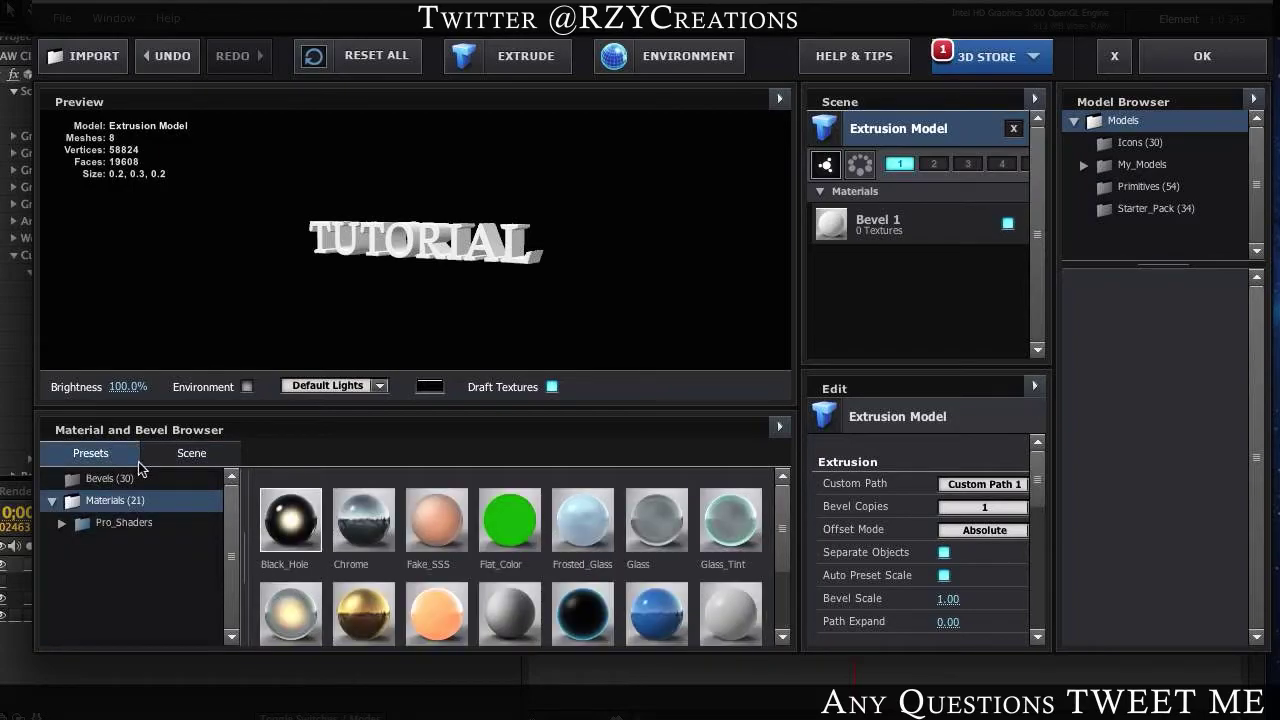
Step: Apply the Pro_Shaders Concrete material concrete_bare_03 to the TUTORIAL extrusion and accept the scene
click(140, 478)
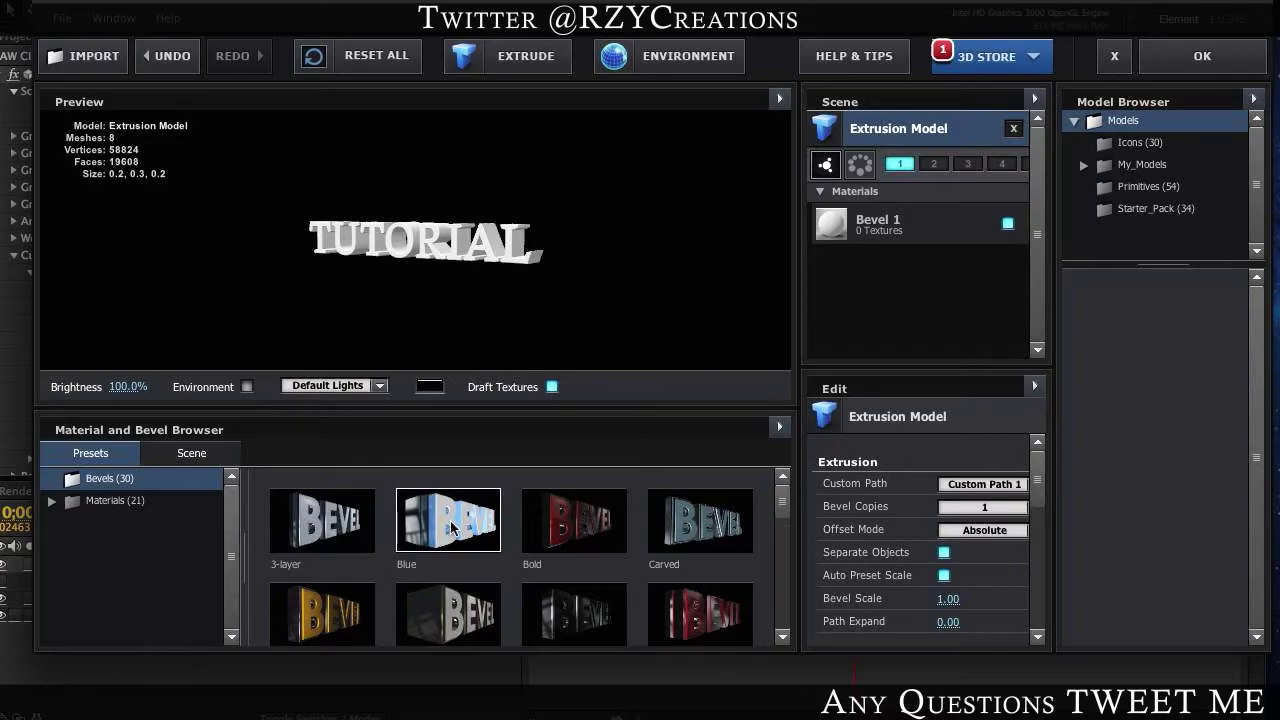
scroll(452, 530, down, 2)
scroll(452, 530, down, 5)
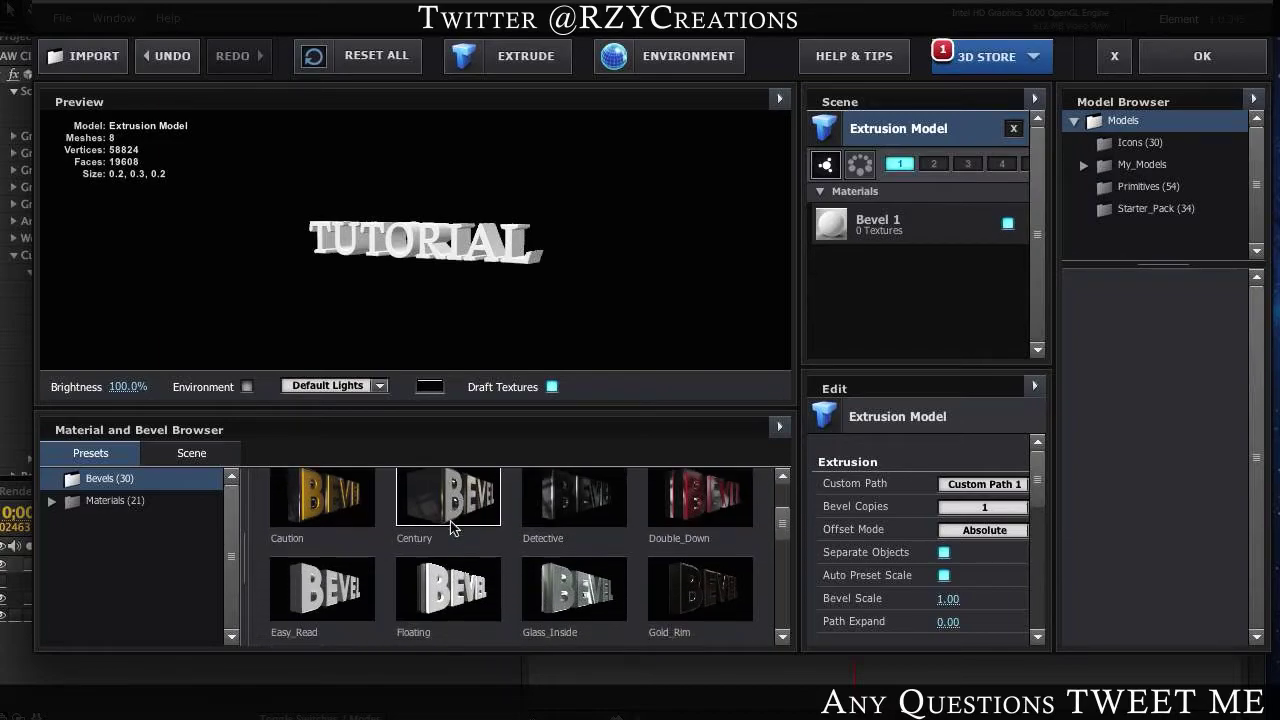
scroll(670, 535, down, 2)
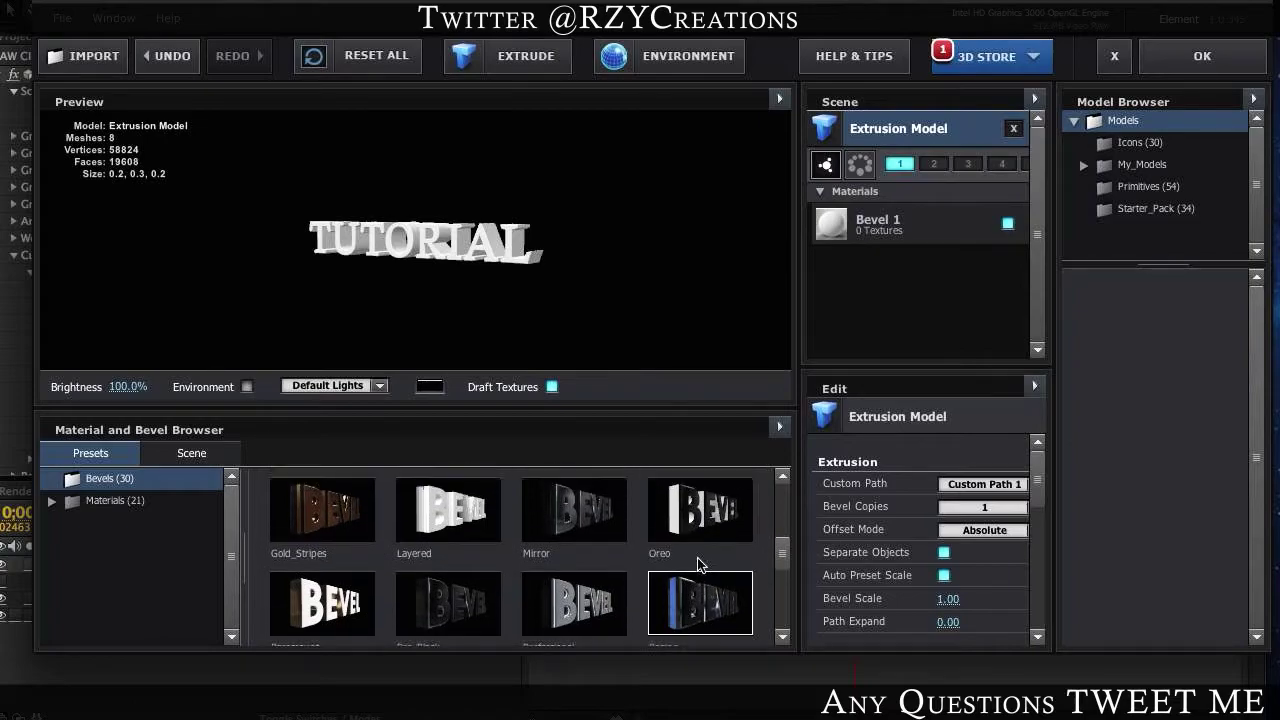
scroll(450, 540, up, 3)
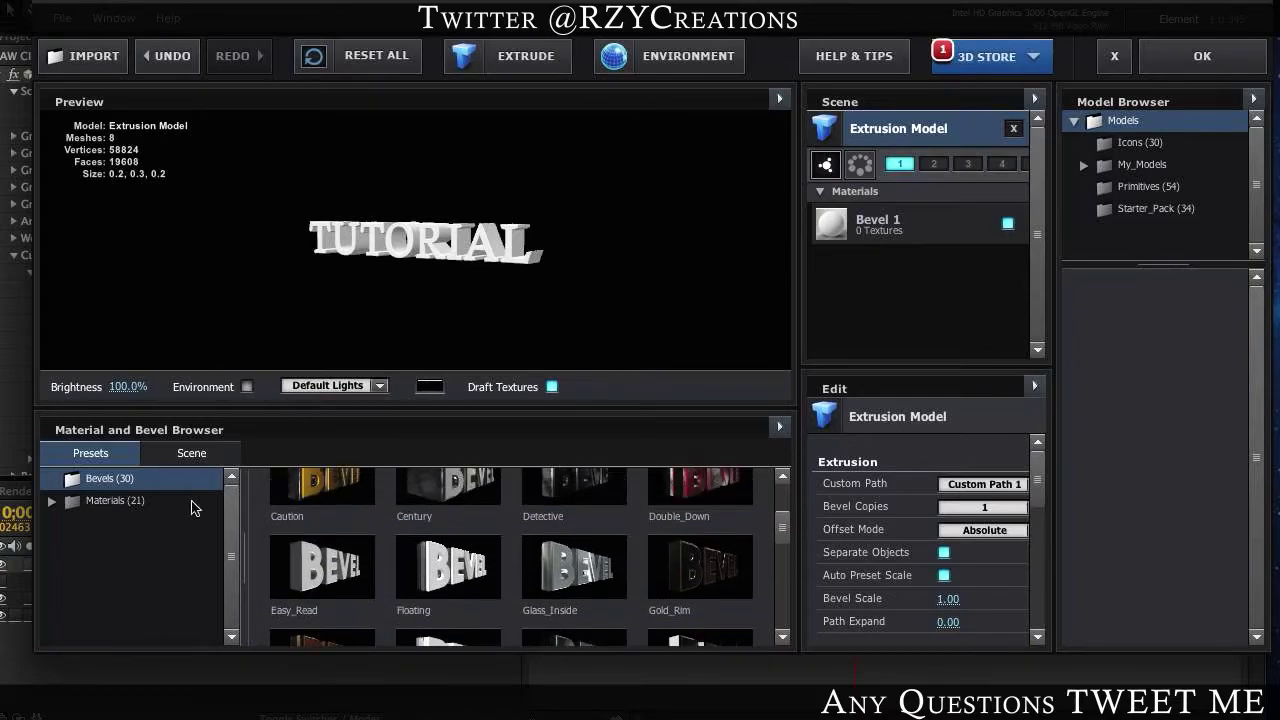
click(105, 503)
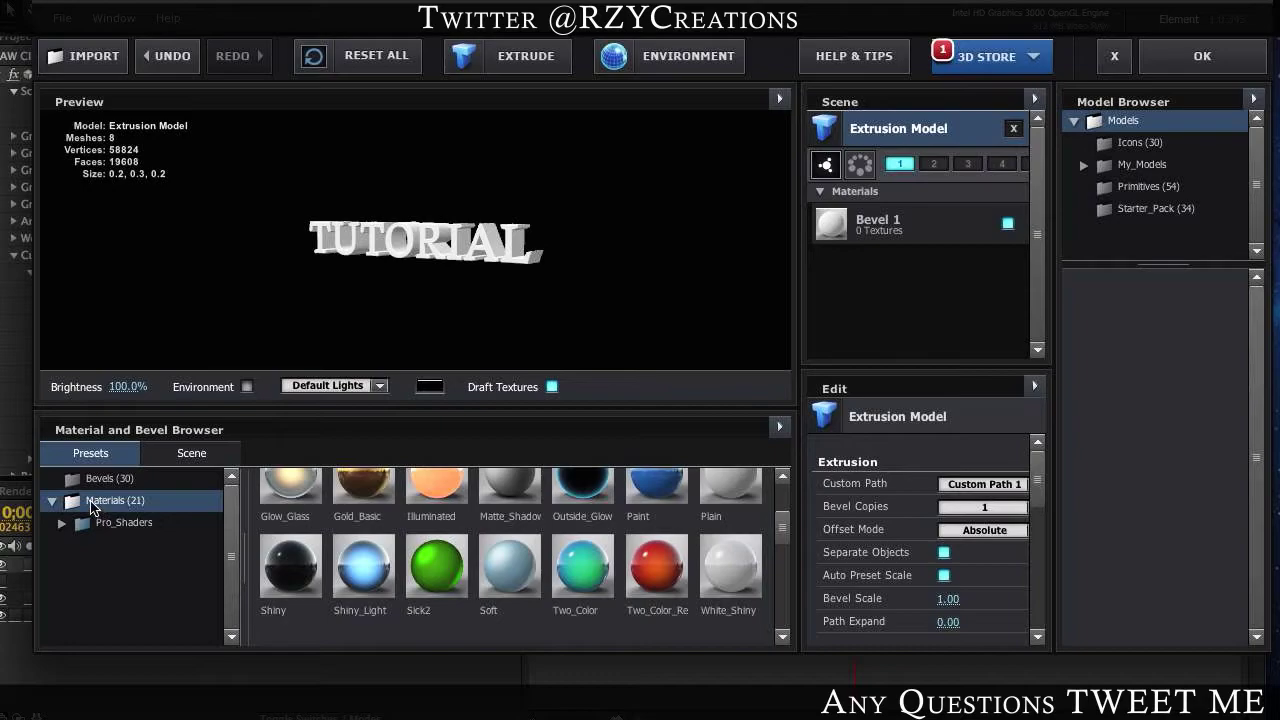
click(104, 527)
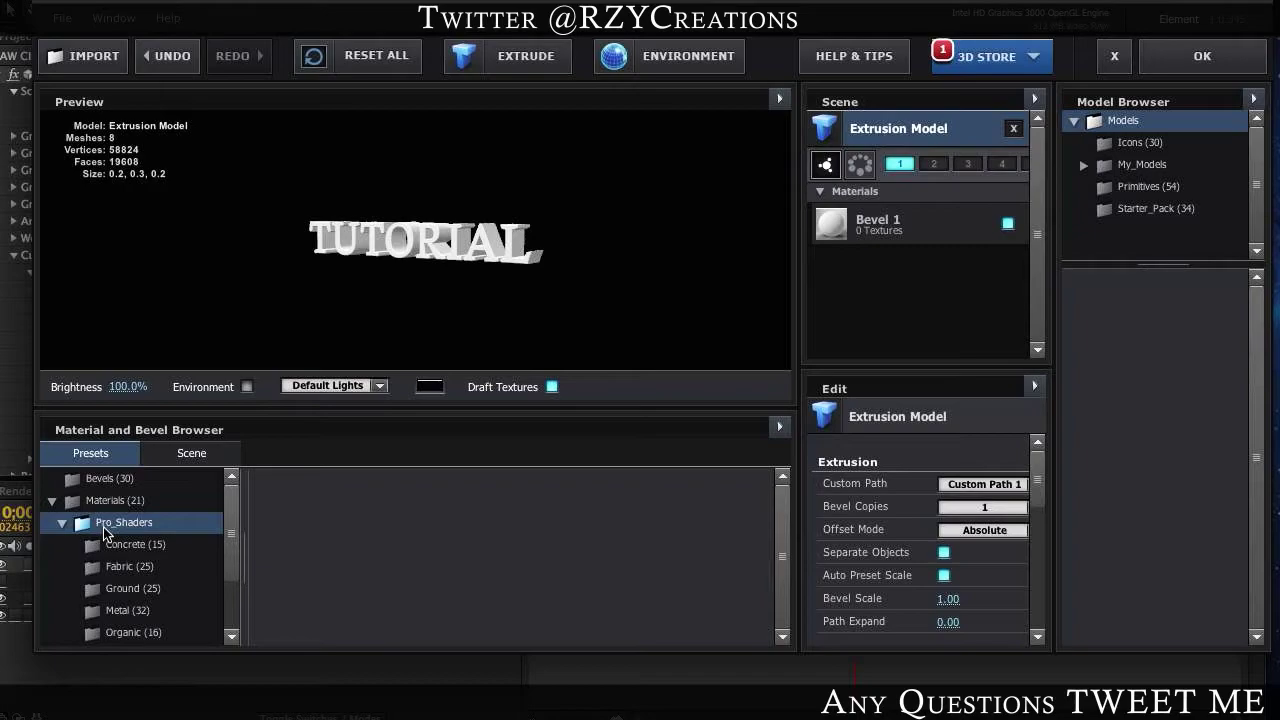
click(115, 542)
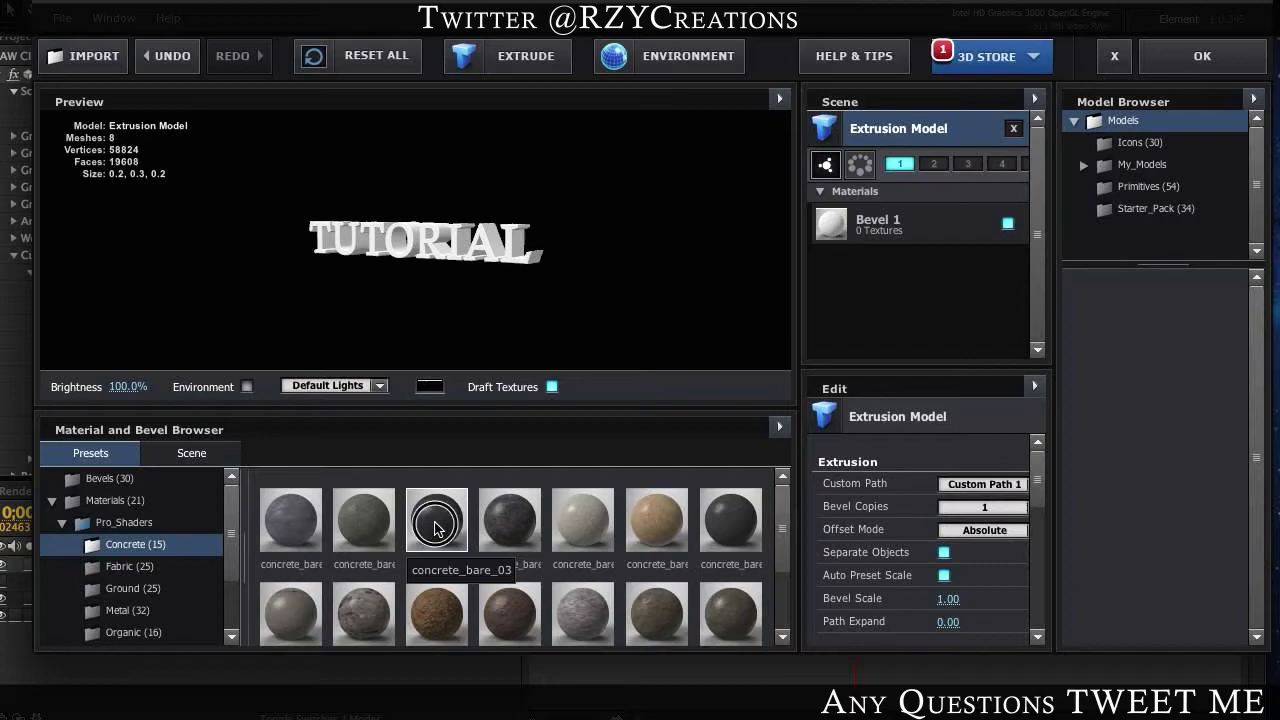
drag(435, 529, 552, 214)
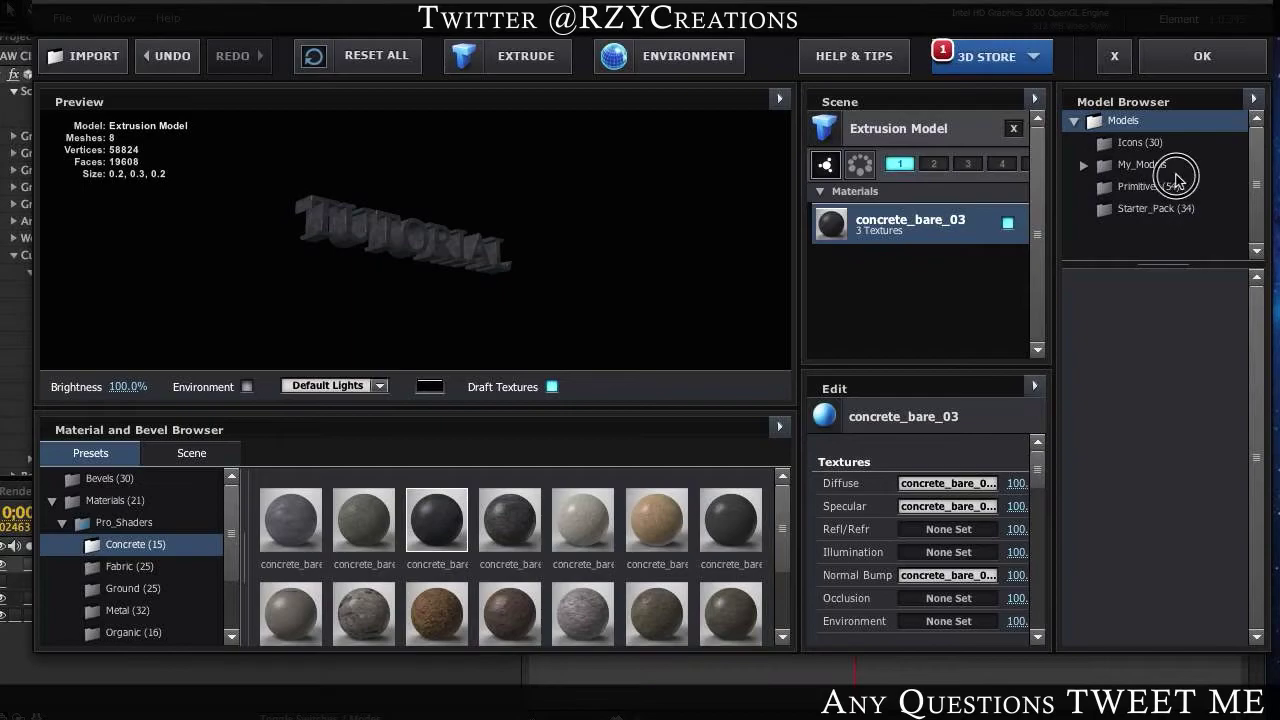
click(1204, 58)
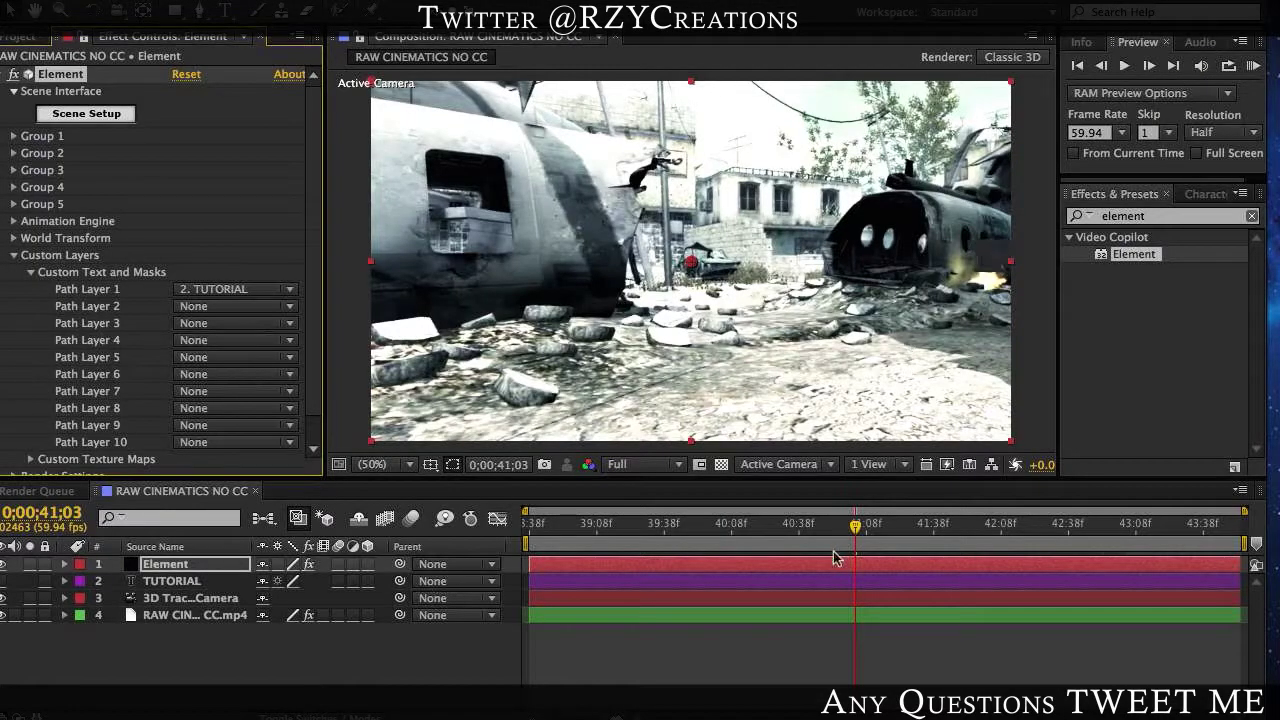
Step: Set Group 1's Particle Replicator position to XY 605.0,354.0 and Z 2840.0
drag(858, 535, 966, 540)
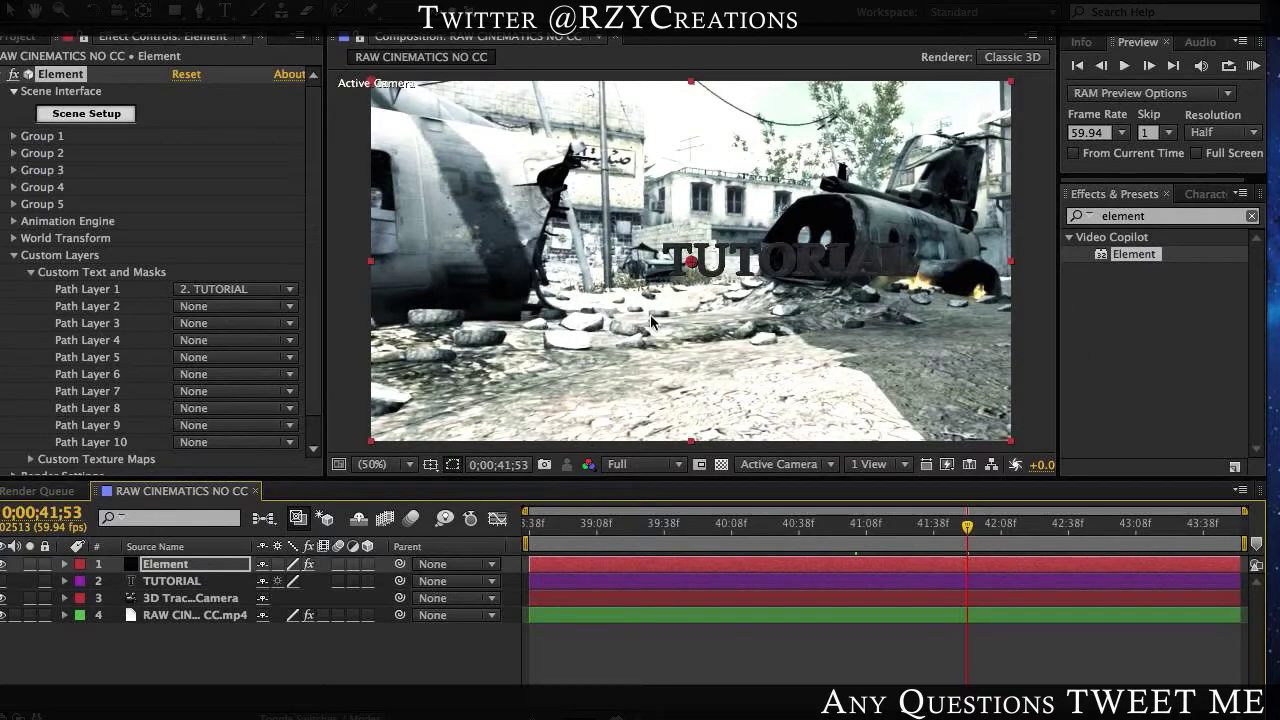
click(13, 136)
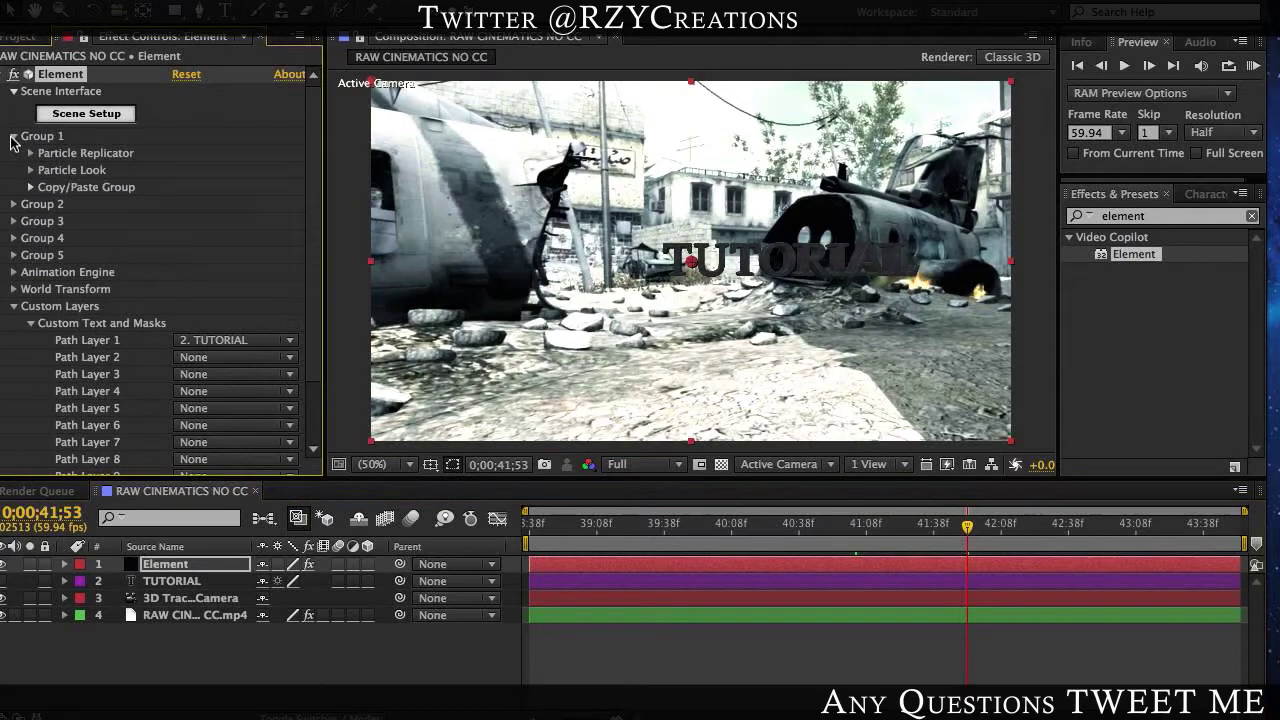
click(30, 153)
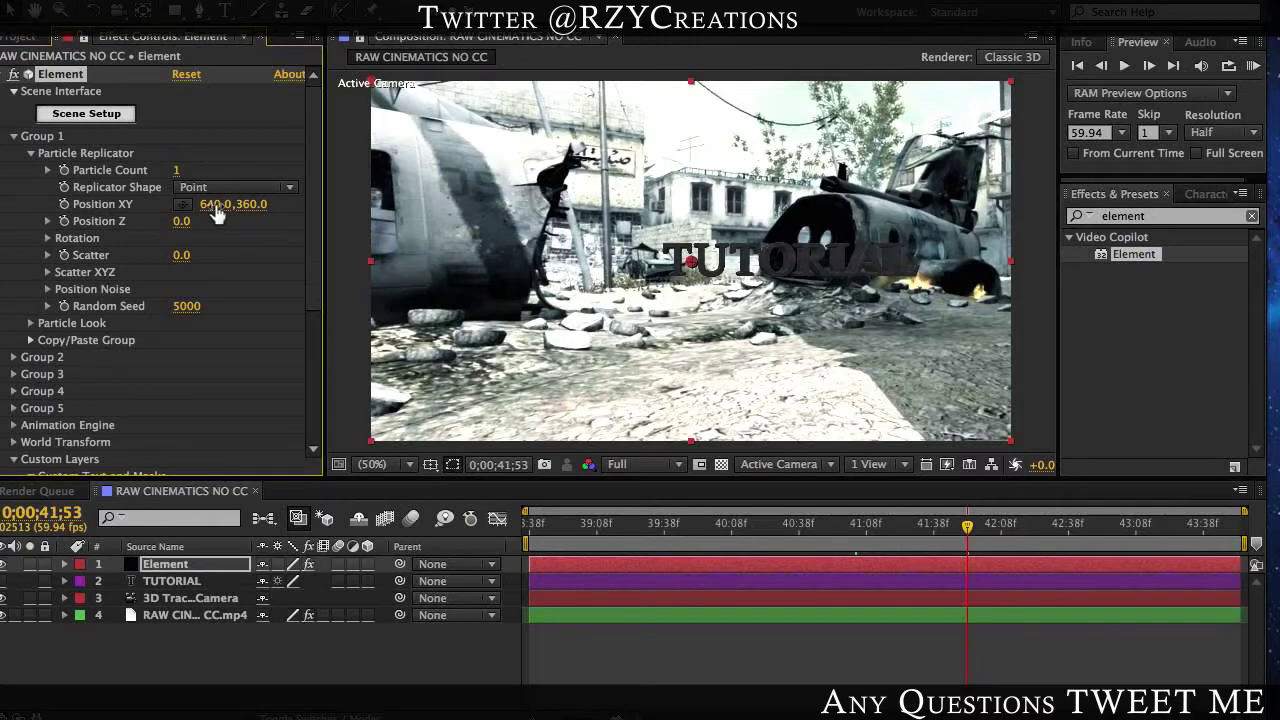
drag(216, 206, 185, 213)
drag(266, 212, 494, 251)
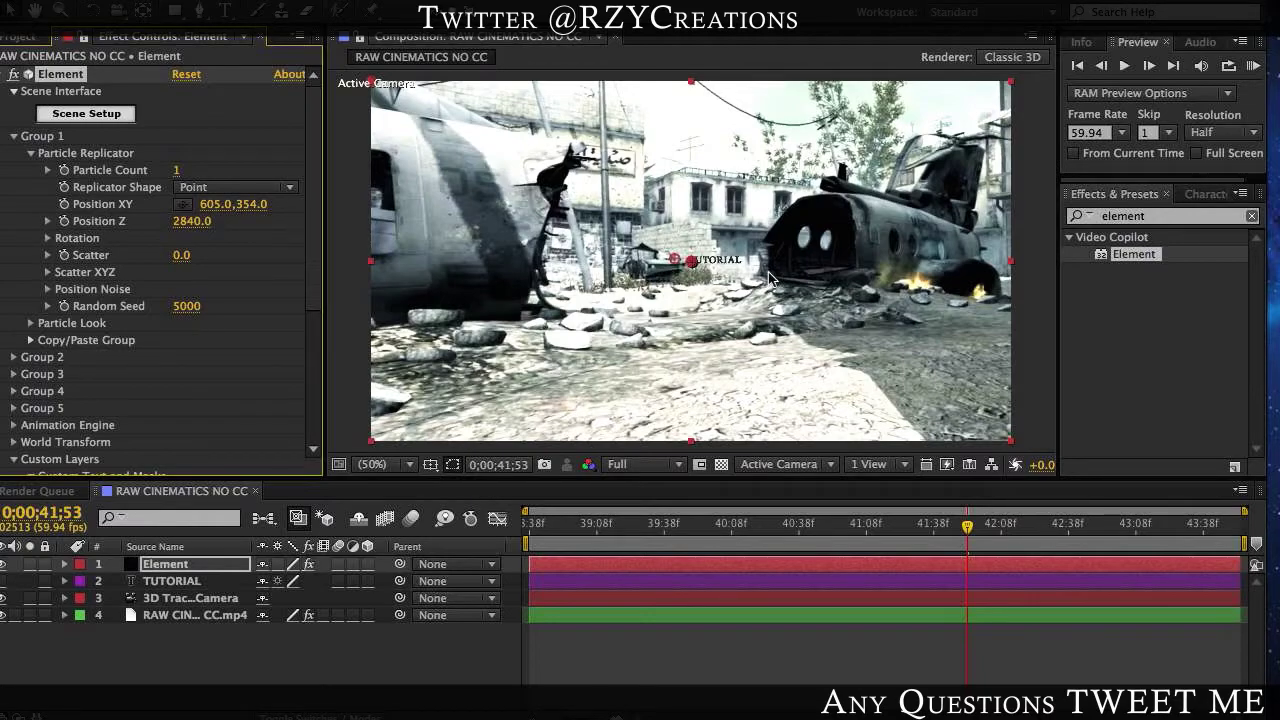
Step: At frame 40;10, move Element's Group 1 to Position X 374 and Z 3380
click(703, 528)
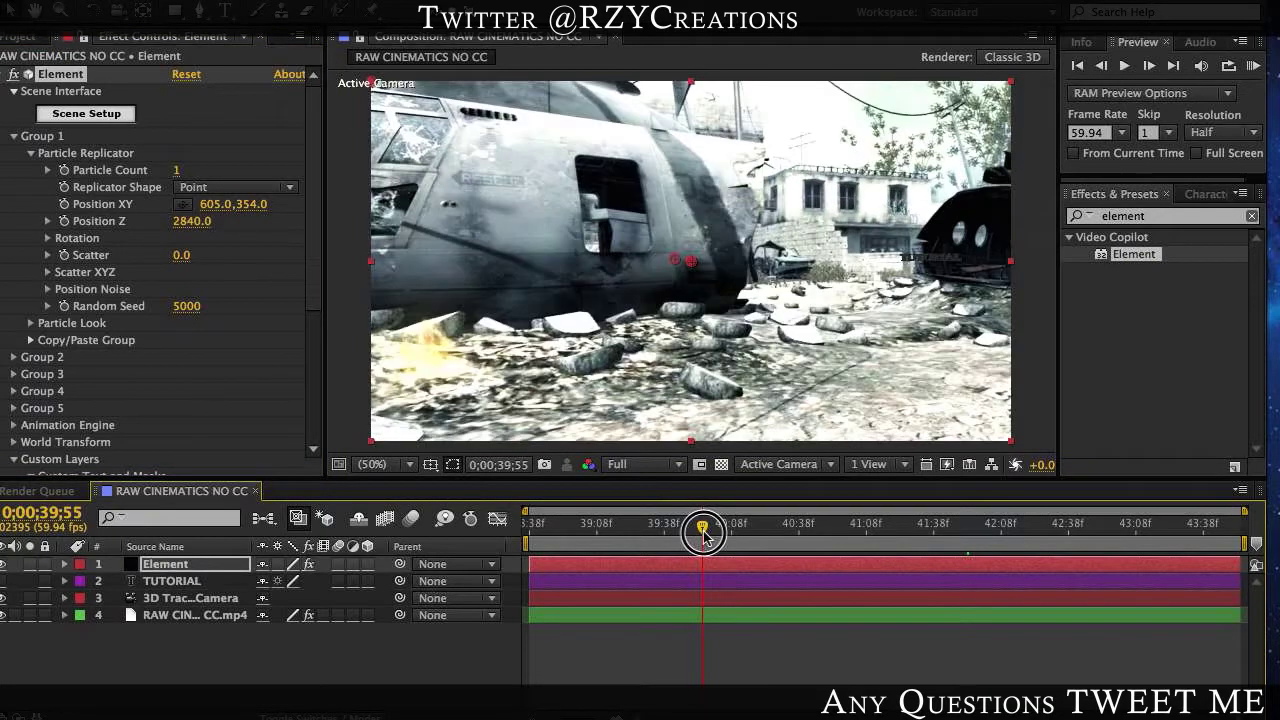
drag(703, 530, 736, 530)
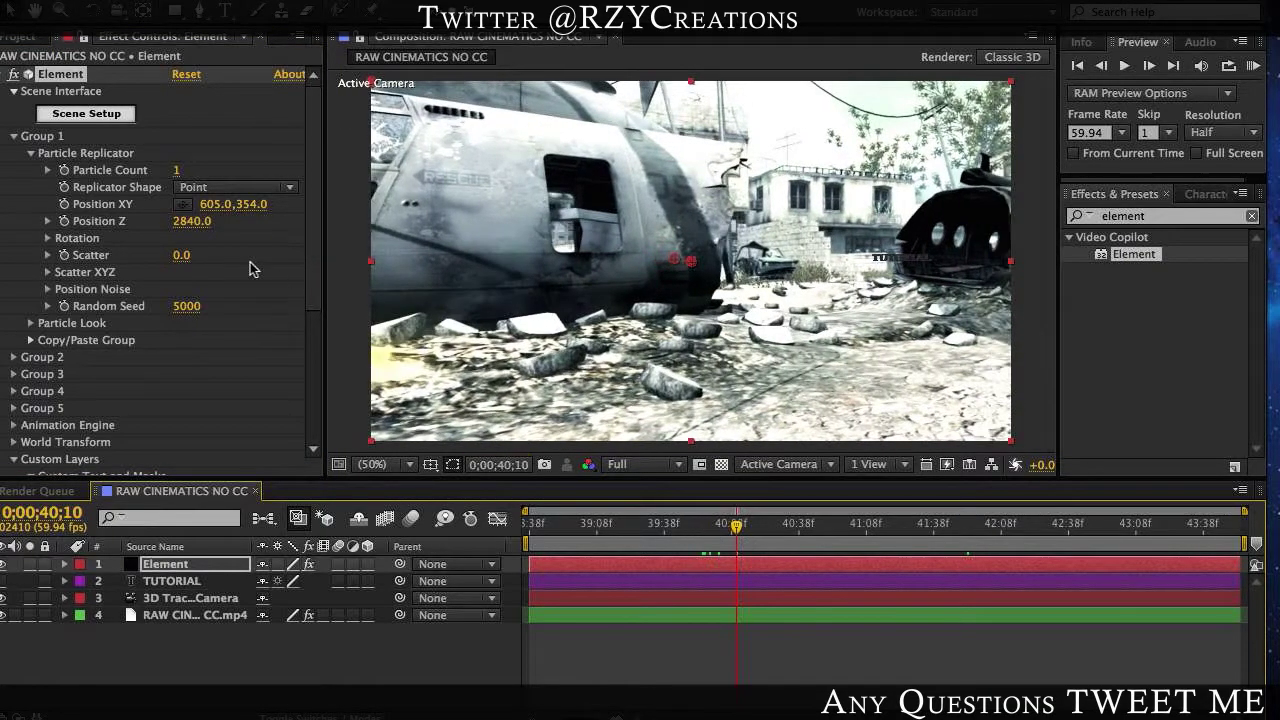
drag(188, 221, 95, 212)
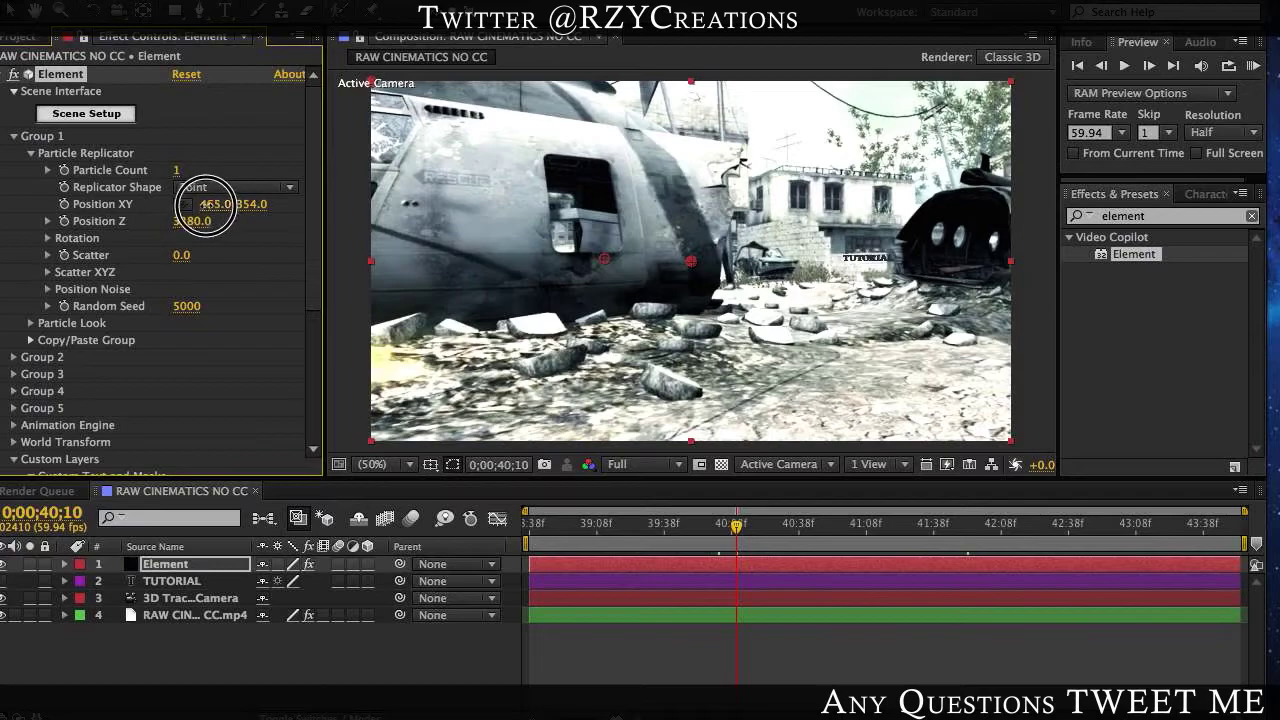
drag(205, 205, 146, 229)
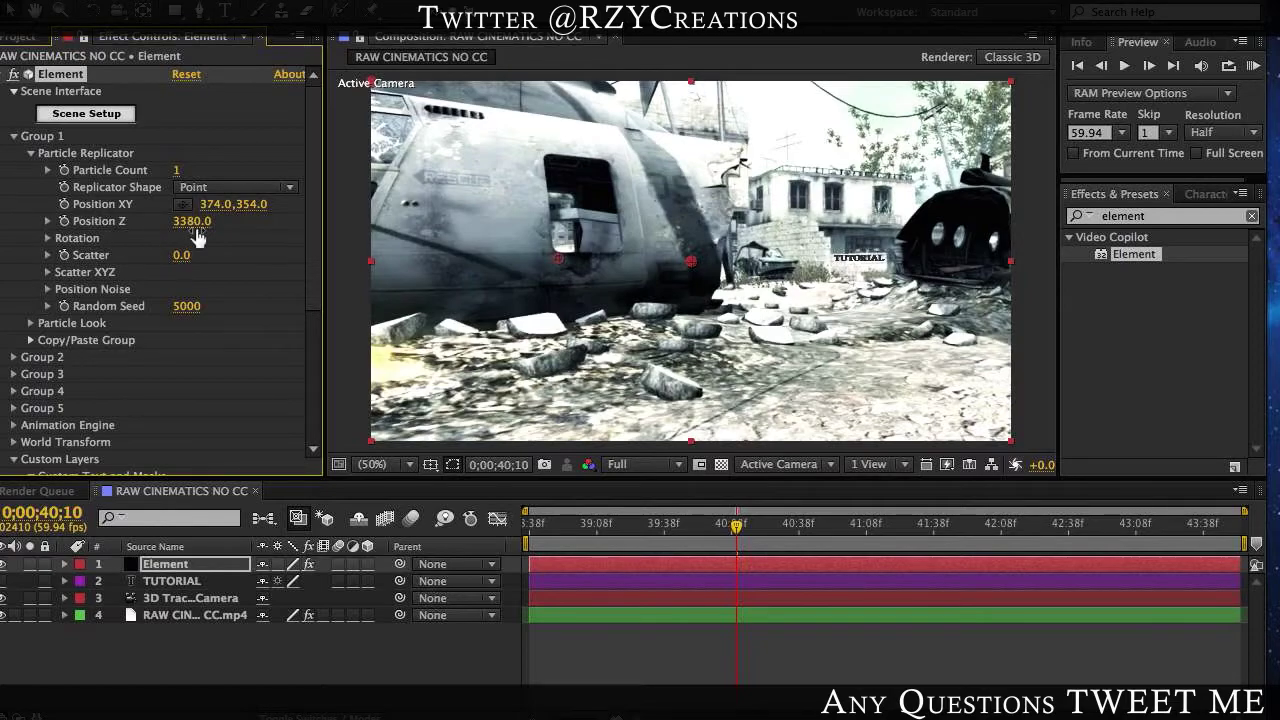
Step: Set Group 1's Particle Look Size, trying 15, 30 and 45 before settling on 40
click(30, 323)
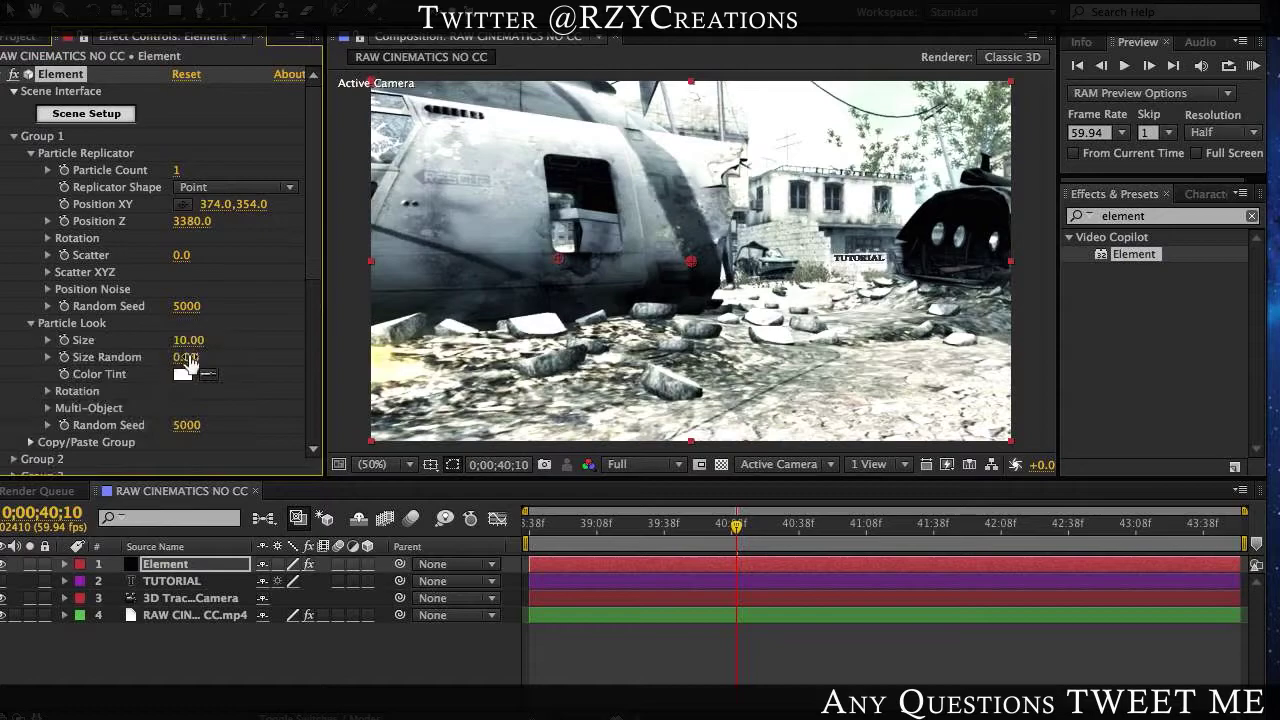
click(188, 341)
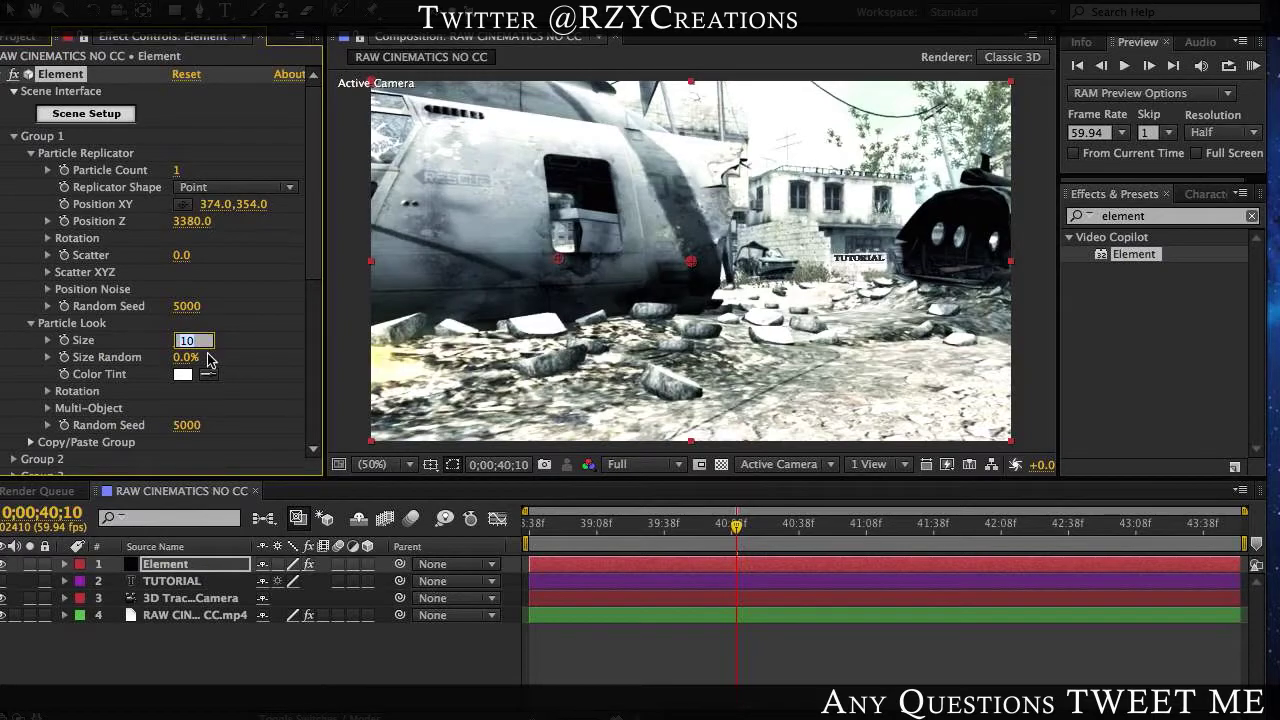
key(Return)
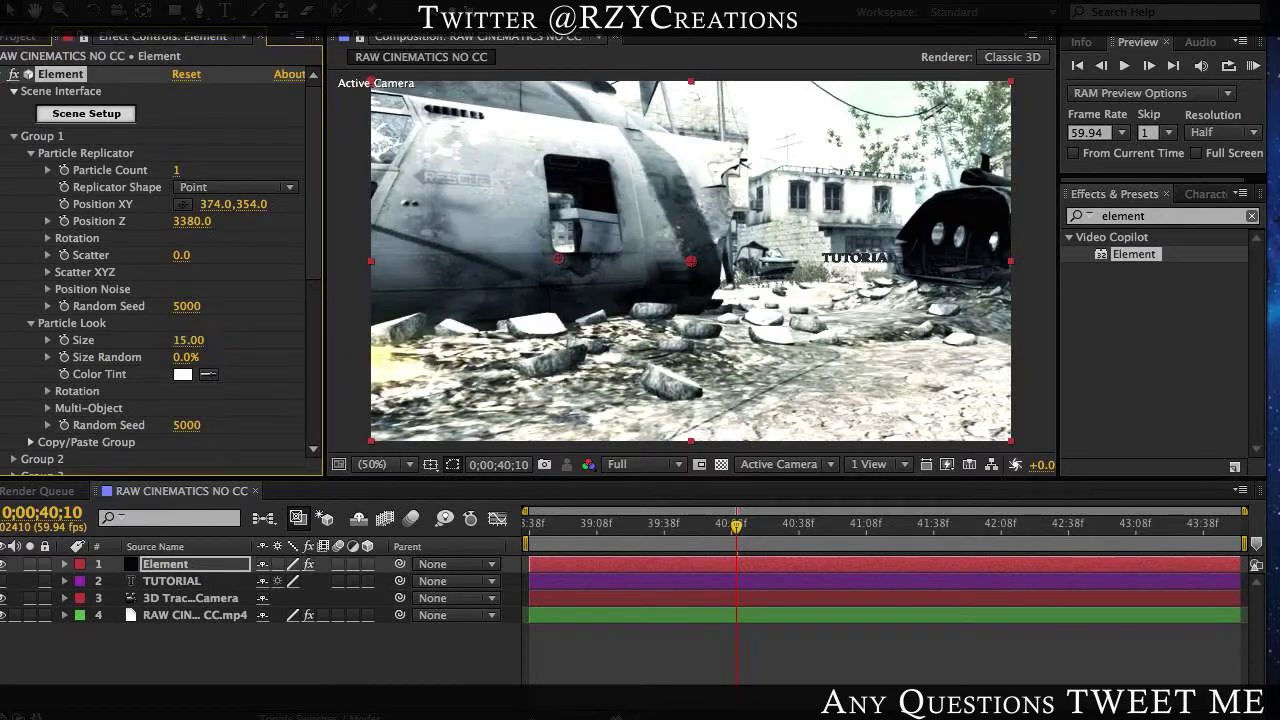
click(192, 342)
key(BackSpace)
key(Return)
click(188, 341)
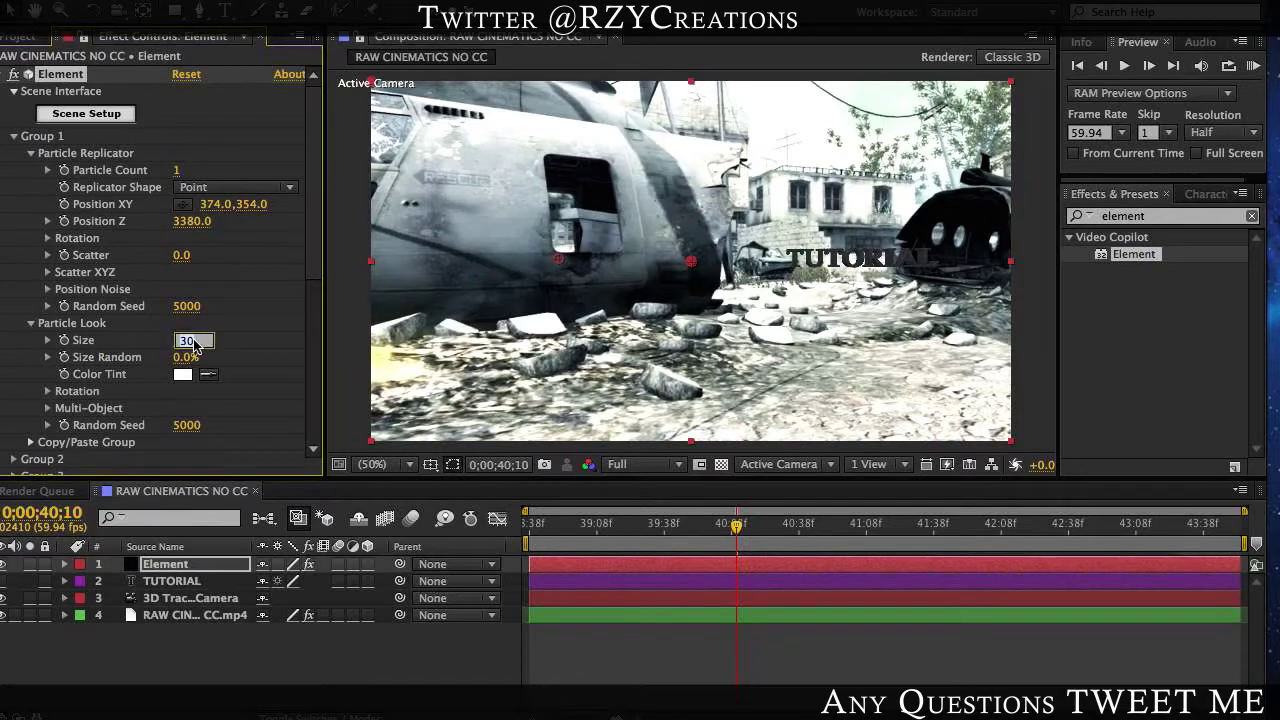
text(45)
key(Return)
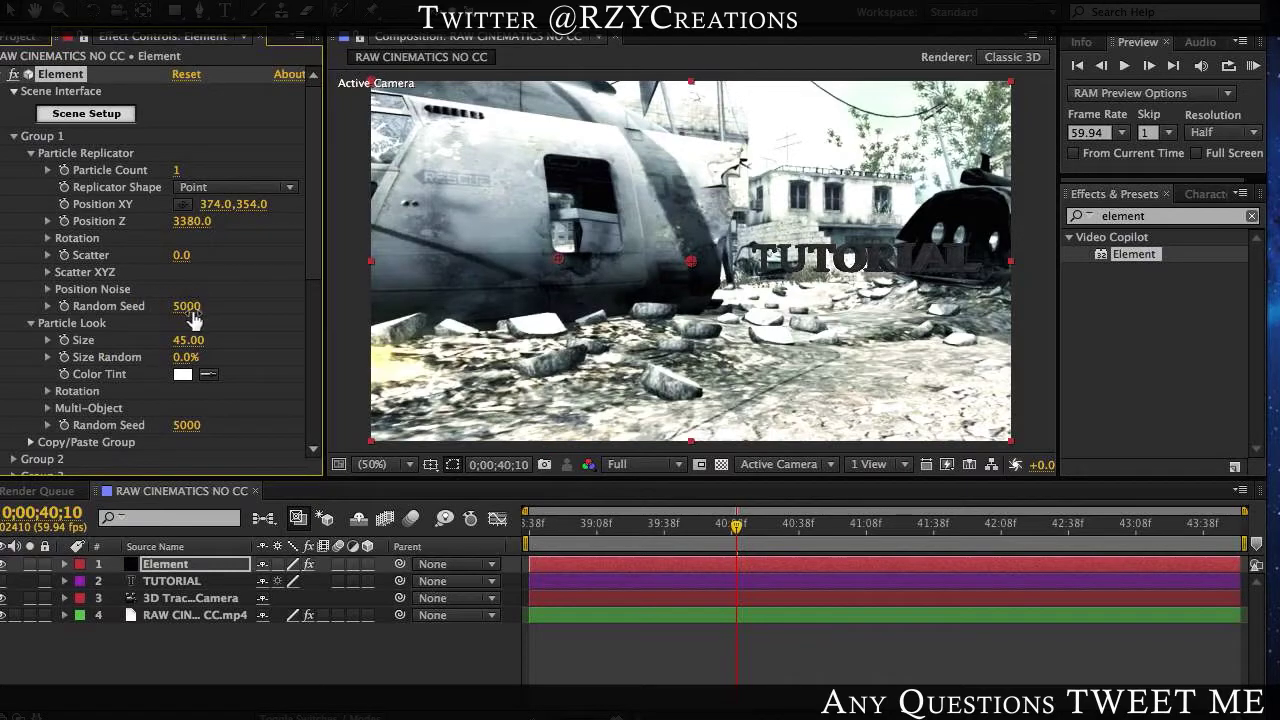
click(197, 343)
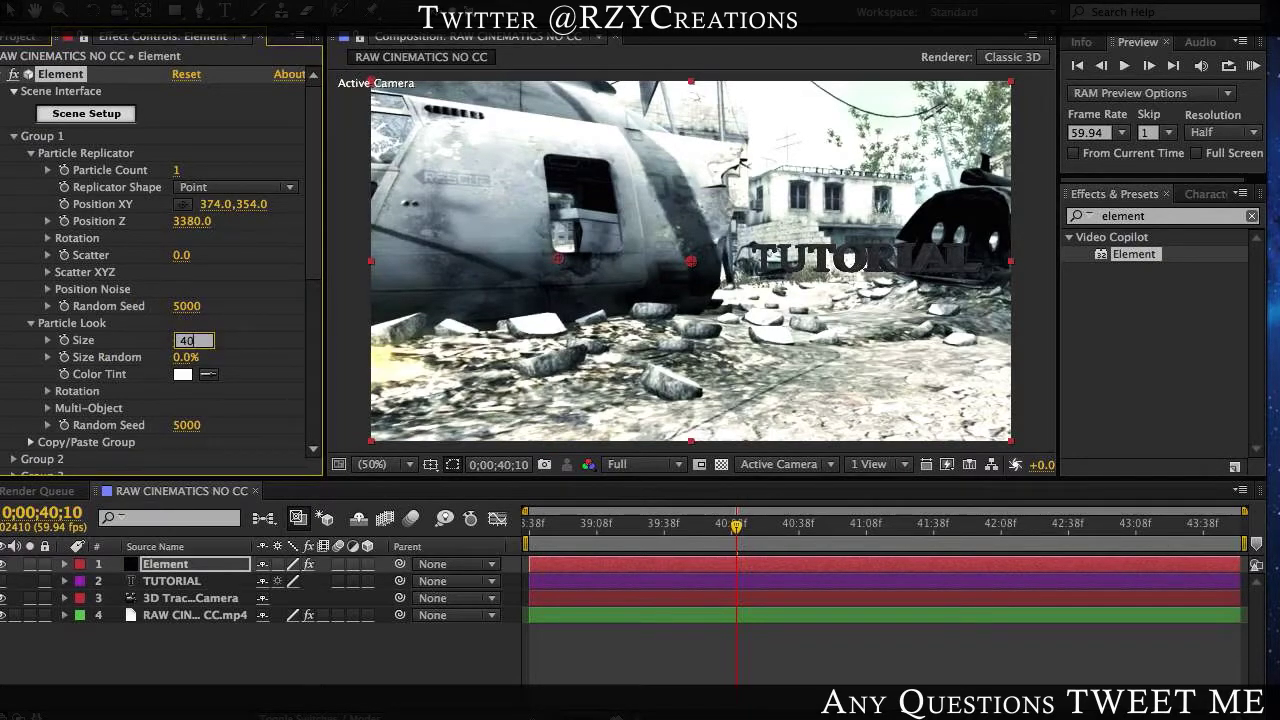
text(40)
key(Return)
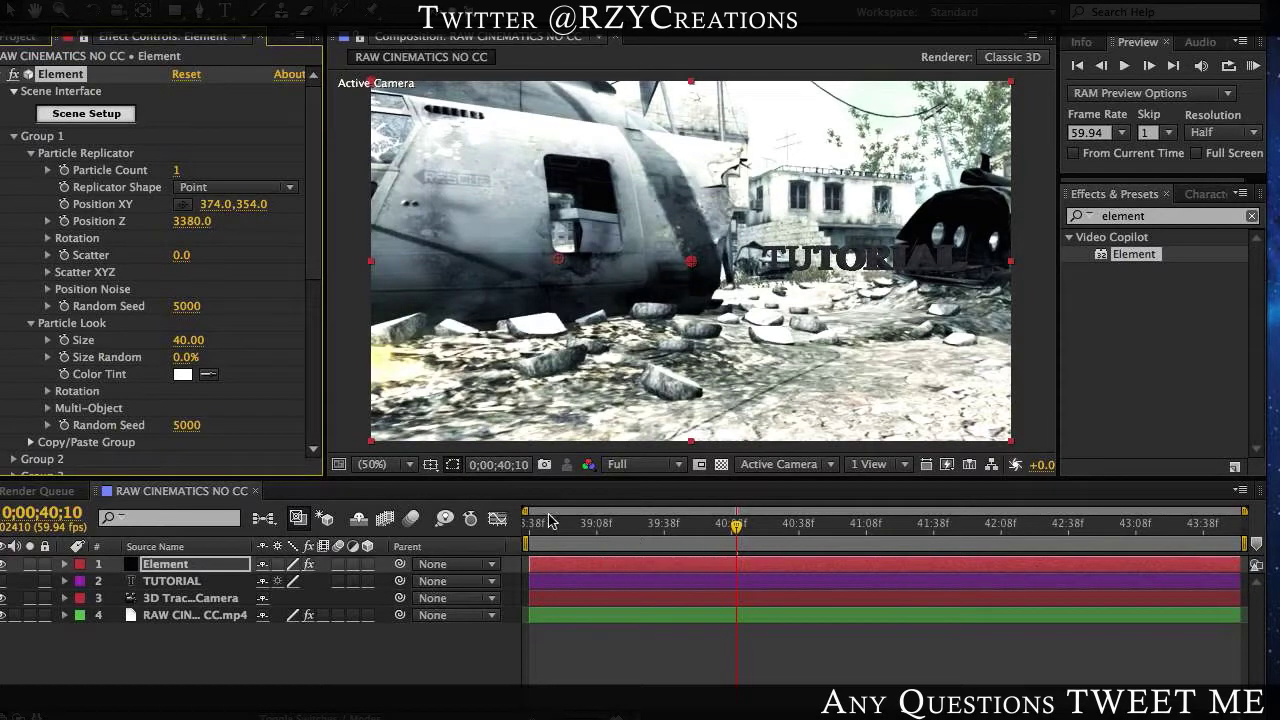
Step: Rotate the text on Y, and set Position Z to 3840 and Position Y to 155
scroll(233, 329, down, 1)
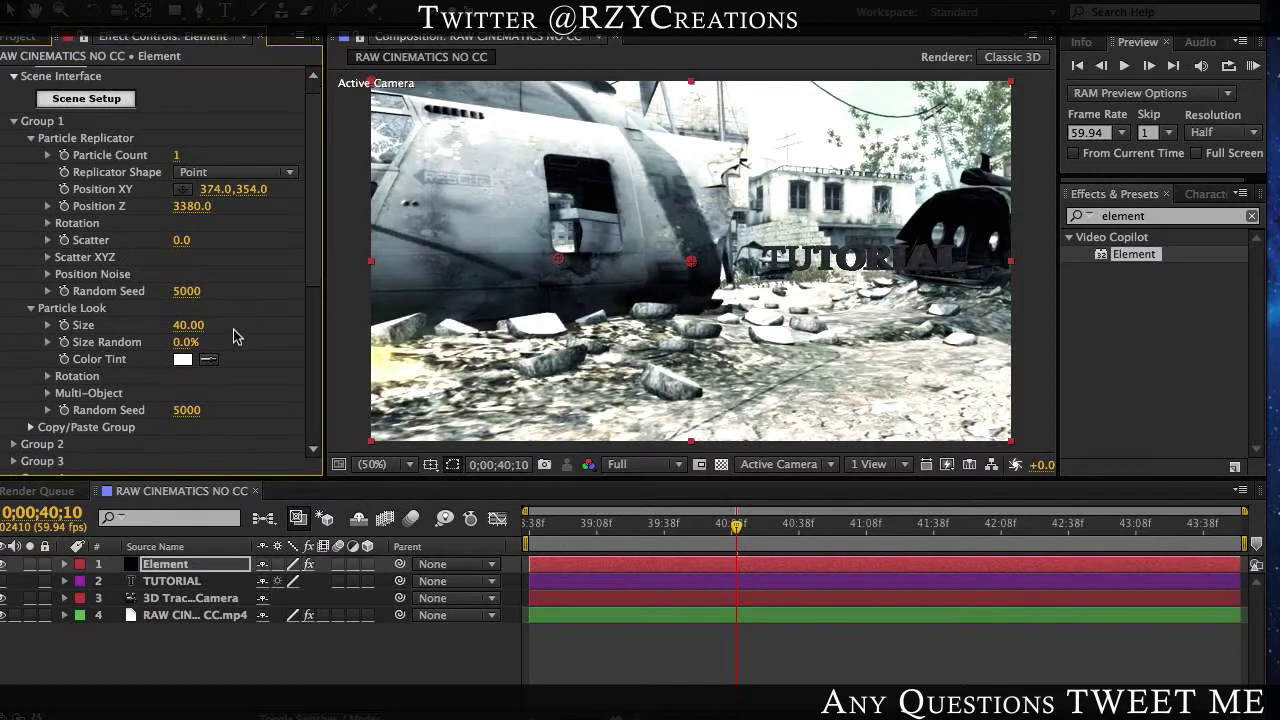
click(47, 223)
mouse_move(200, 257)
mouse_down()
mouse_move(226, 256)
mouse_move(195, 259)
mouse_up()
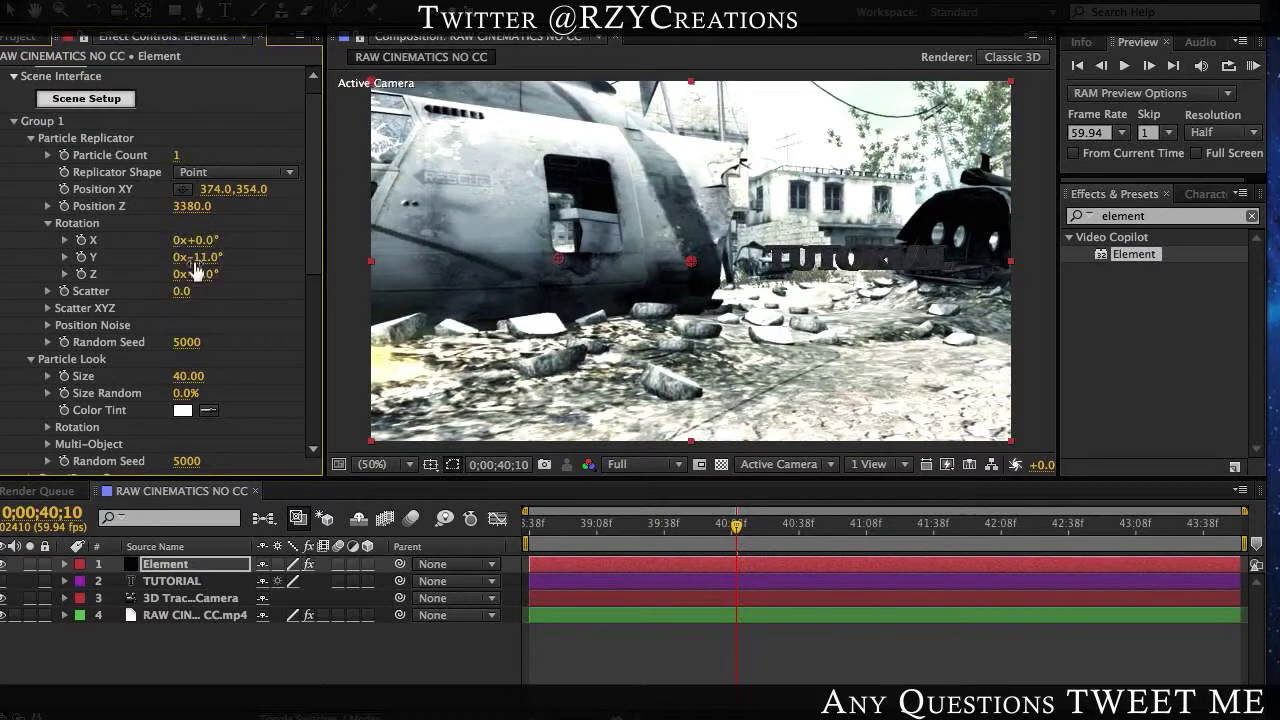
click(190, 207)
drag(190, 207, 124, 192)
drag(256, 191, 145, 210)
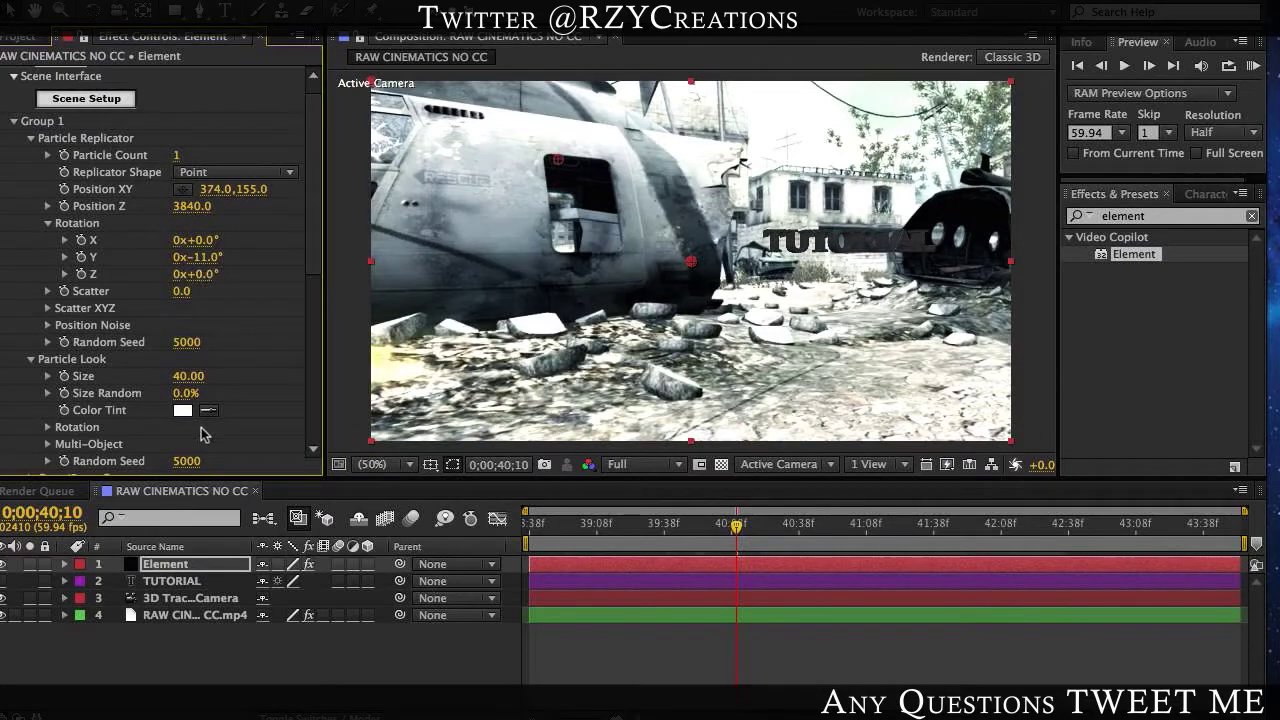
Step: Set the particle Size to 50, try and undo an X tilt, and finish Y rotation at -15°
click(188, 376)
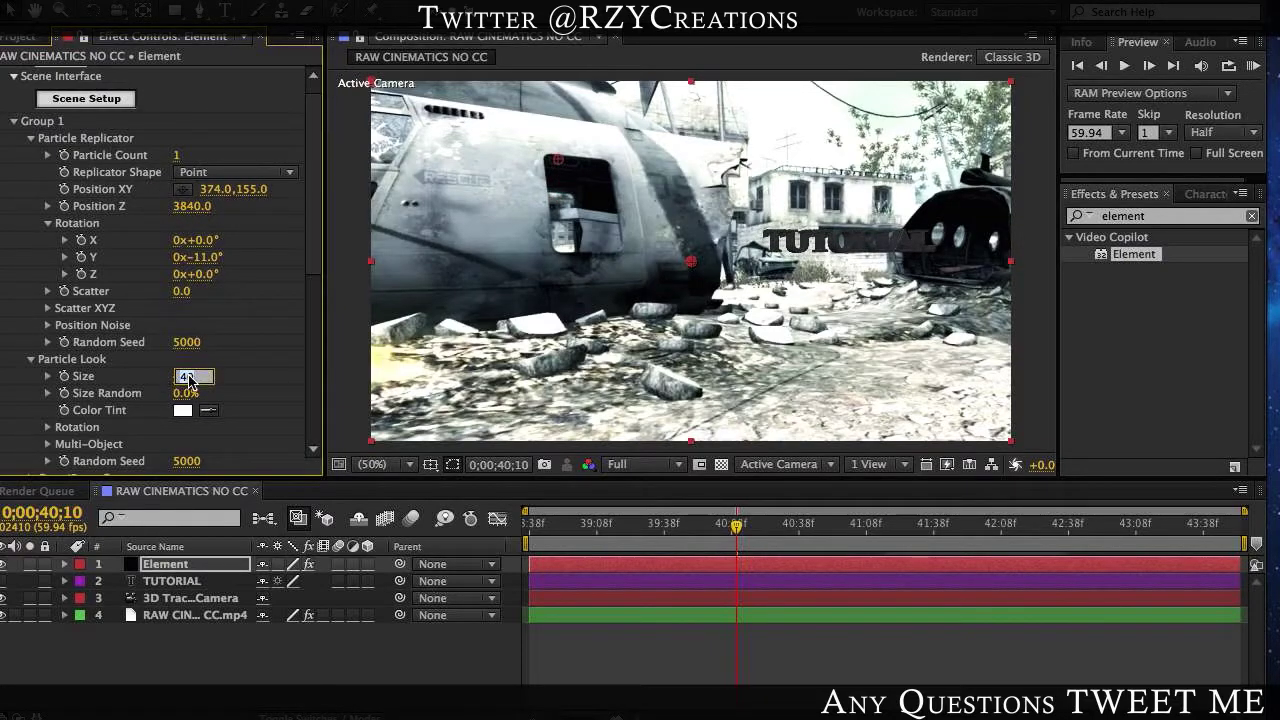
key(Return)
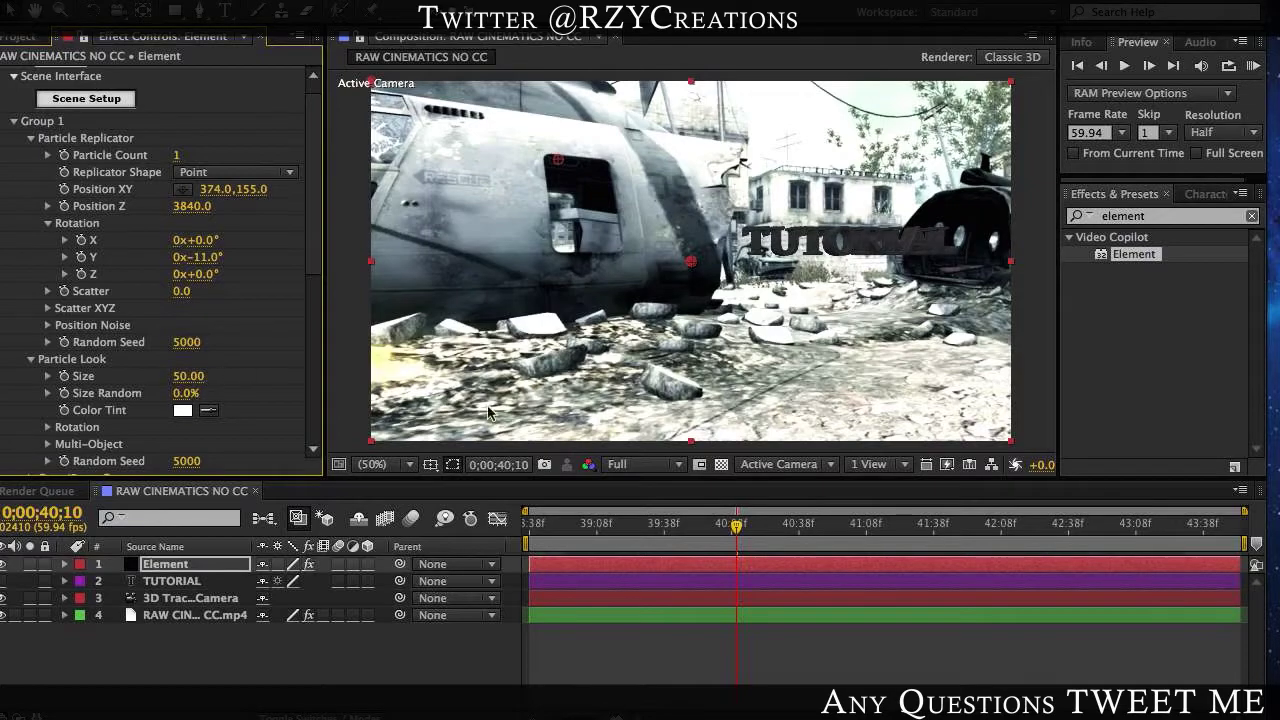
drag(198, 240, 231, 240)
drag(240, 240, 205, 257)
drag(782, 528, 964, 537)
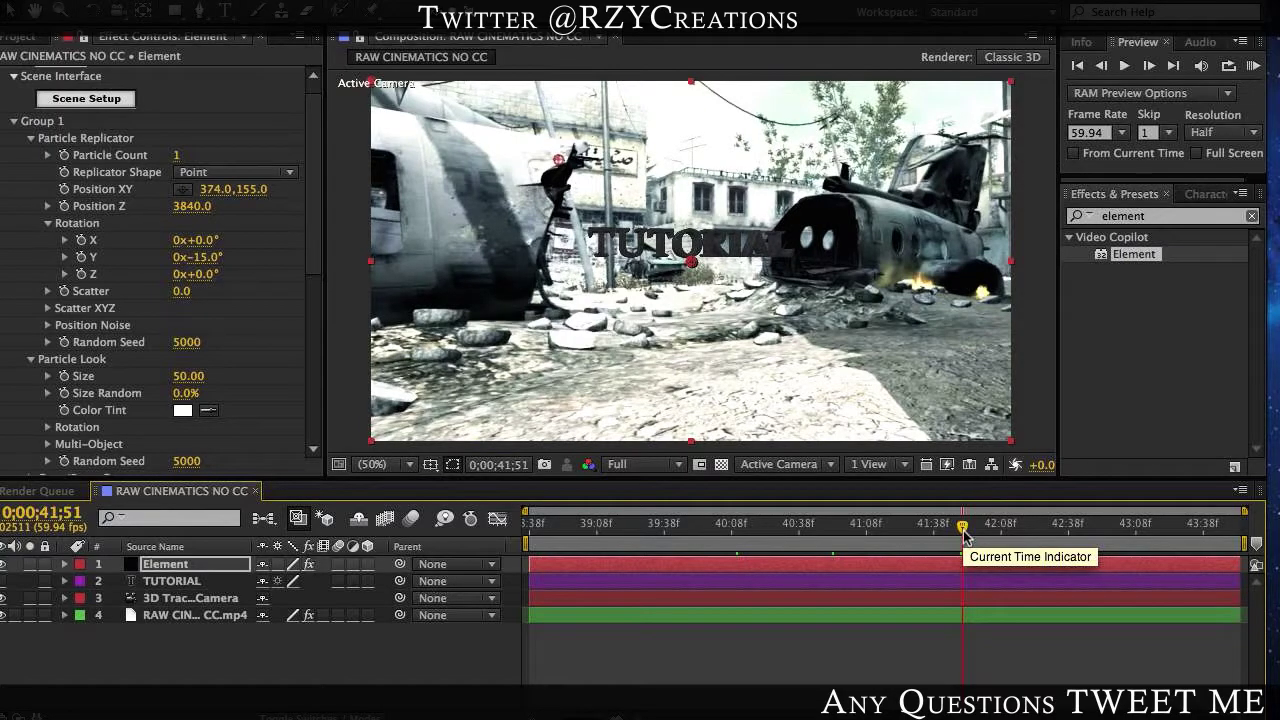
Step: Deselect the Element layer and bring the playhead back to 0;00;39;22
click(782, 649)
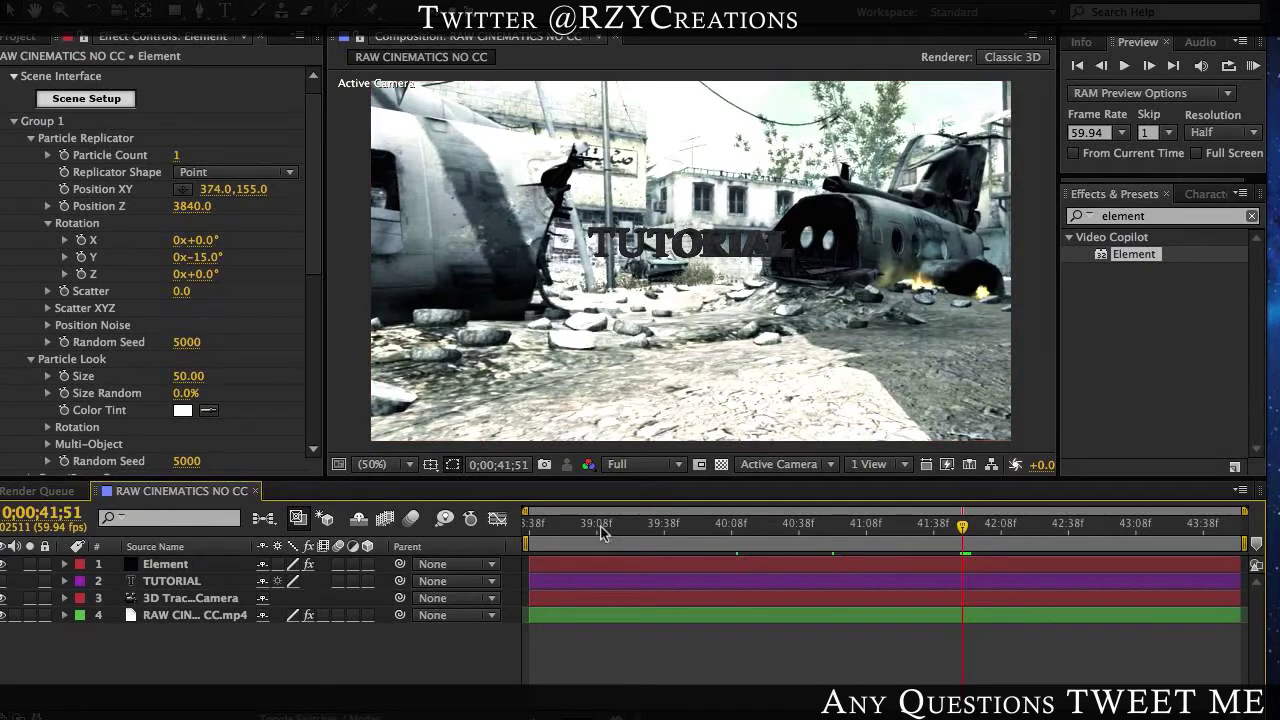
click(652, 526)
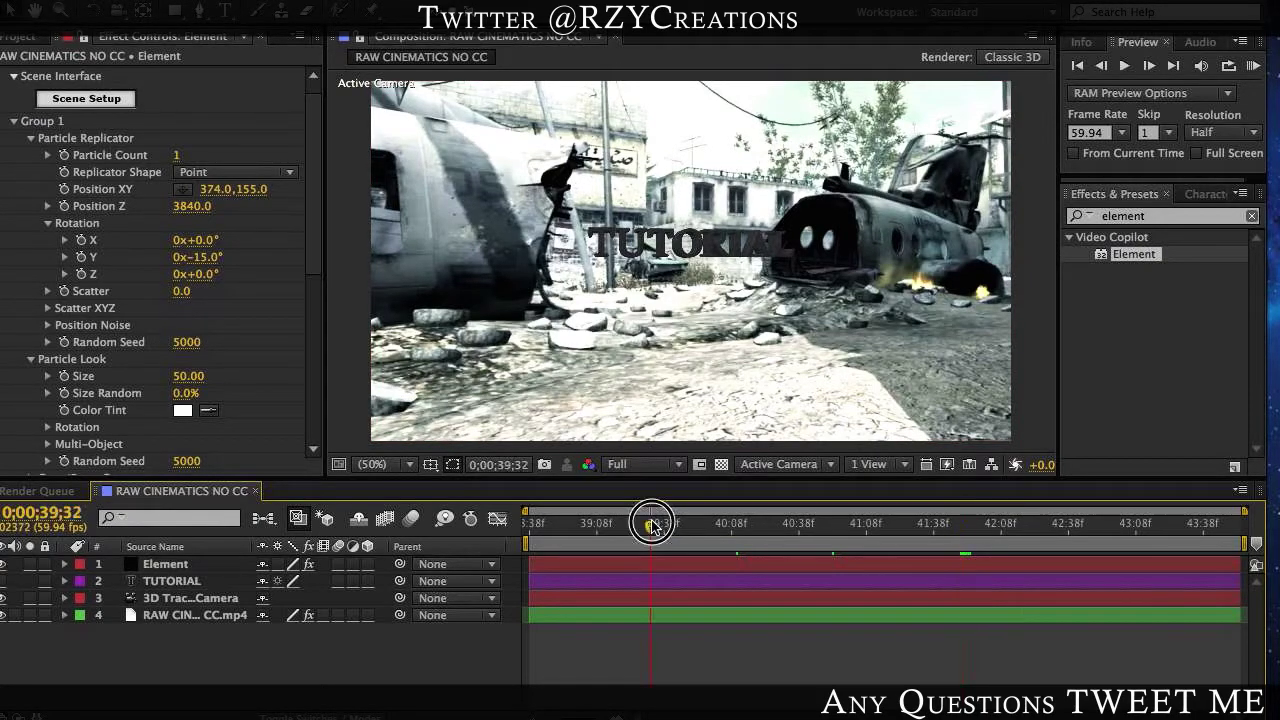
drag(652, 526, 627, 543)
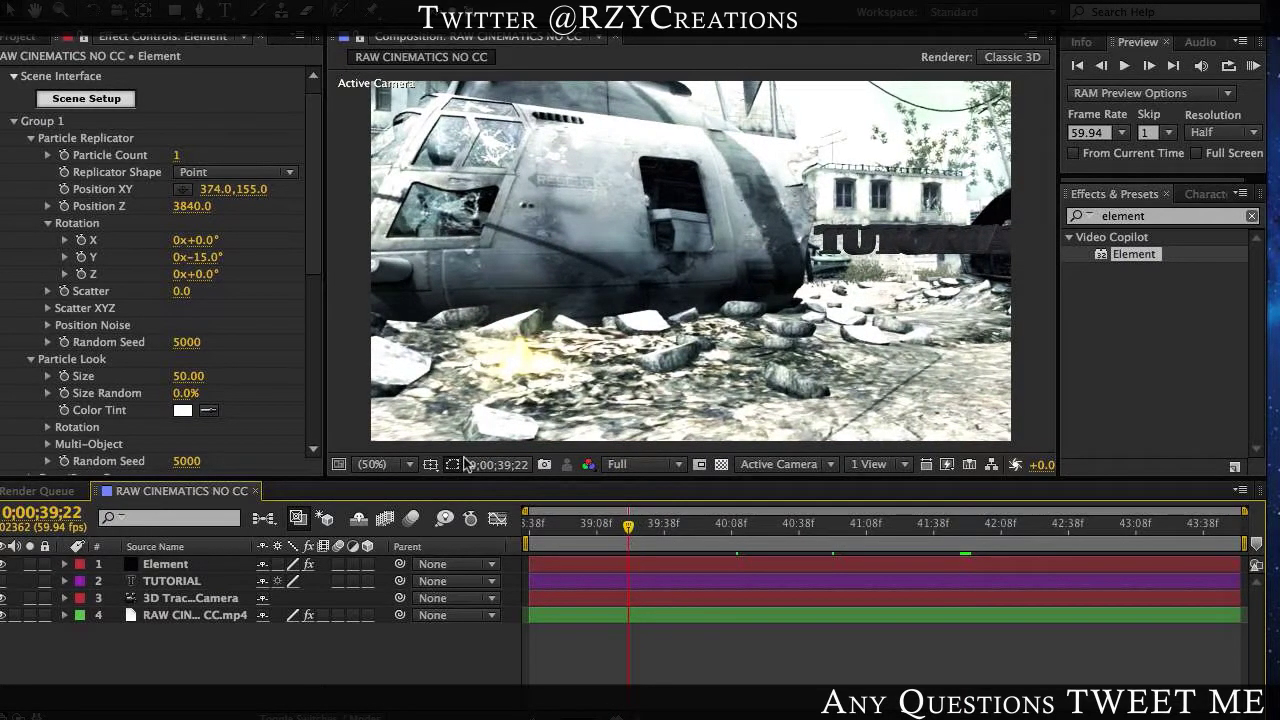
scroll(62, 393, down, 2)
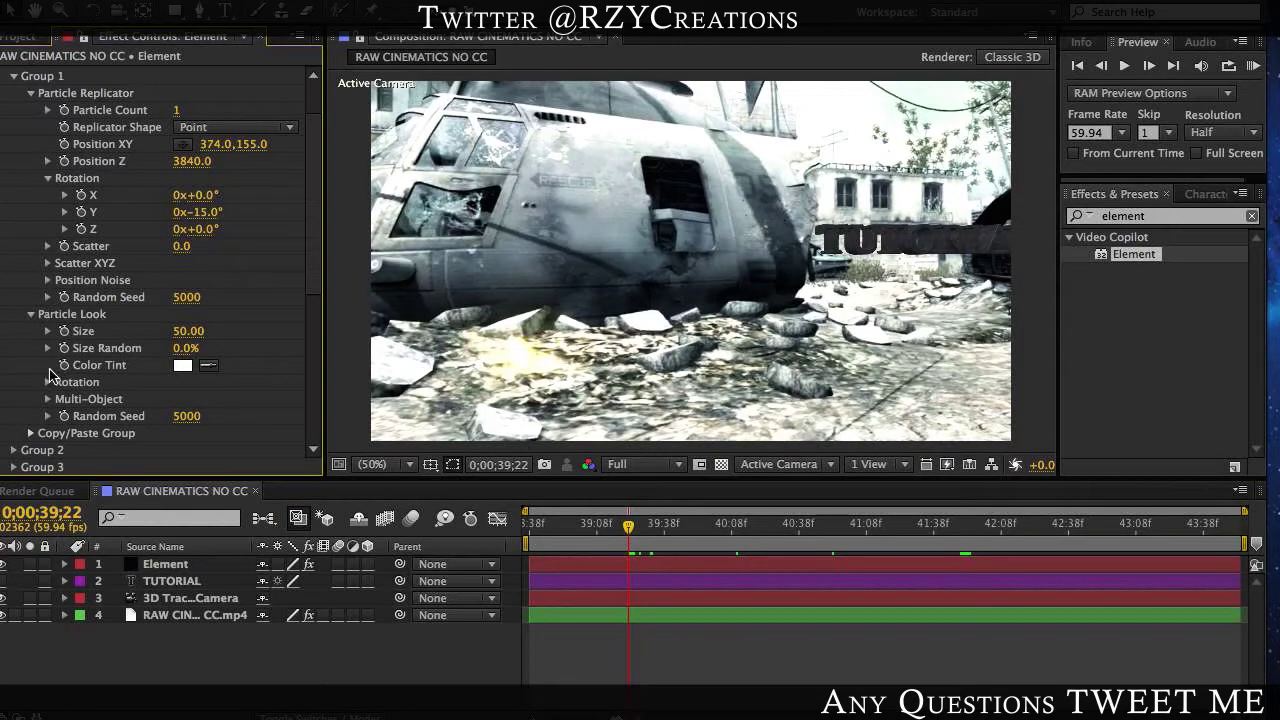
Step: Enable Multi-Object, setting Displace to -0.04 and Rotation Random to 62°
click(47, 399)
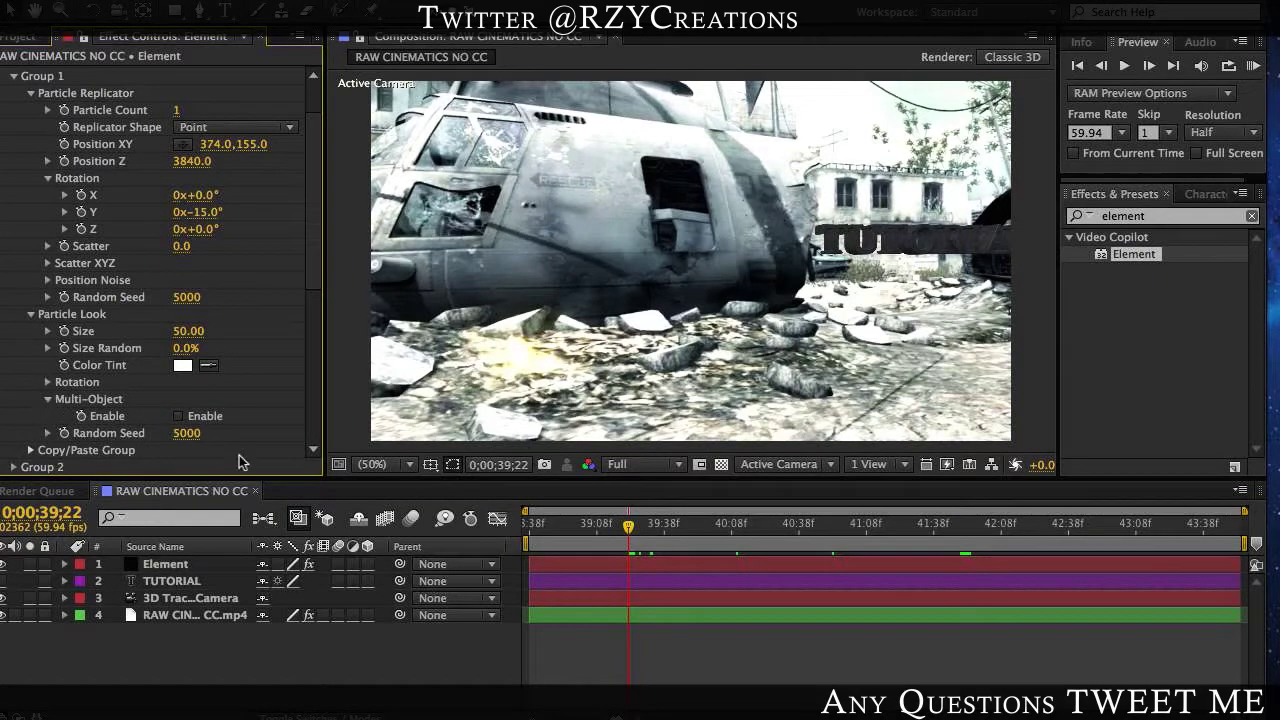
click(178, 416)
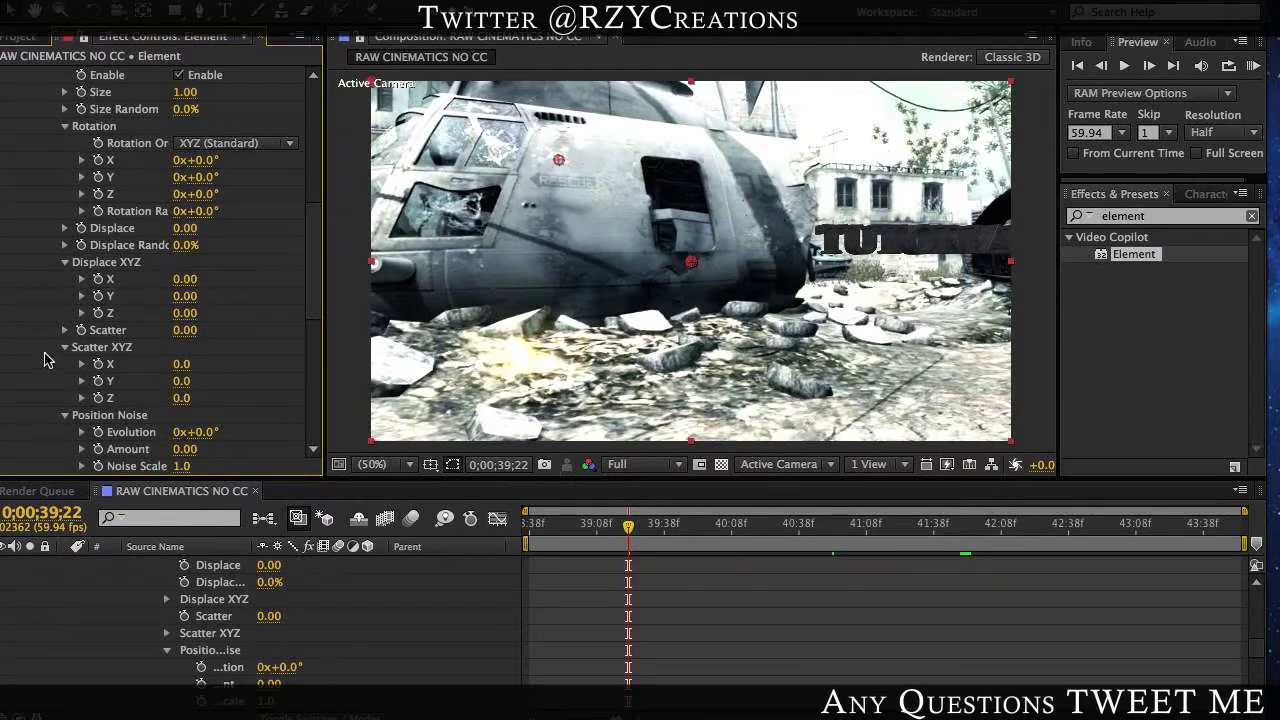
mouse_move(185, 237)
mouse_down()
mouse_move(246, 224)
mouse_move(194, 229)
mouse_move(208, 234)
mouse_move(200, 247)
mouse_move(215, 236)
mouse_move(200, 238)
mouse_move(209, 211)
mouse_move(266, 206)
mouse_up()
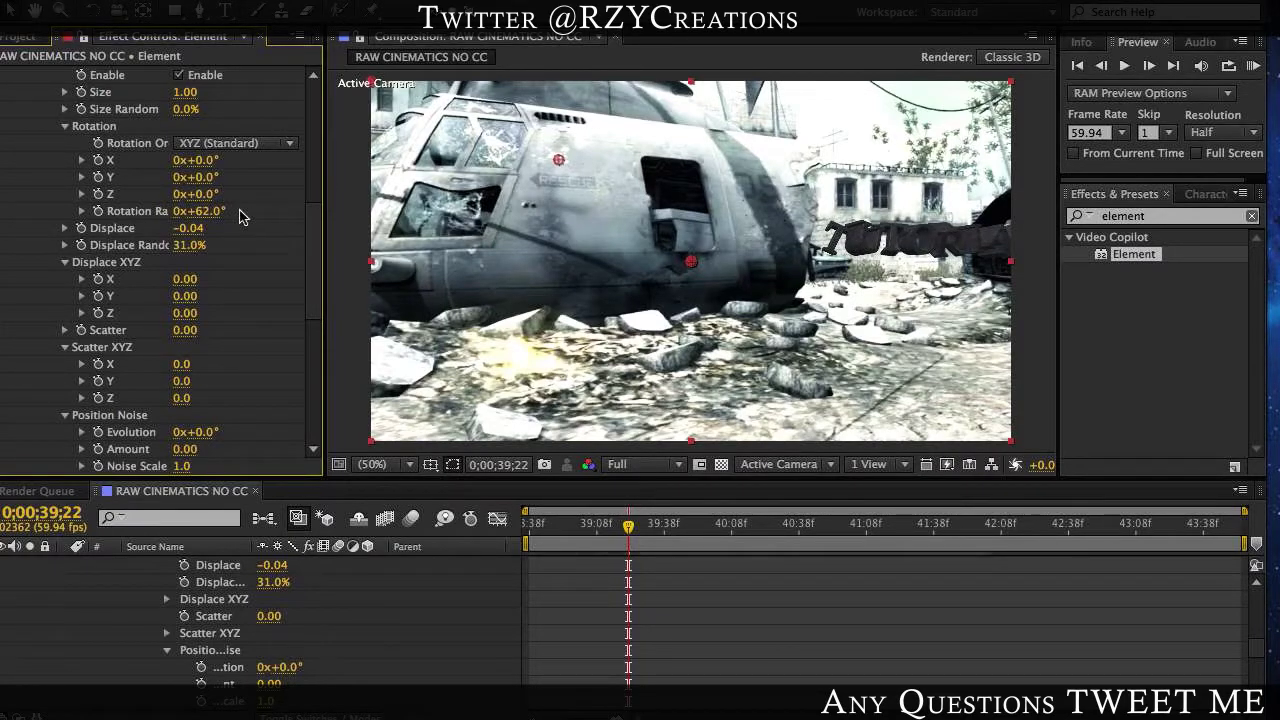
click(188, 318)
drag(188, 320, 262, 314)
drag(192, 296, 226, 285)
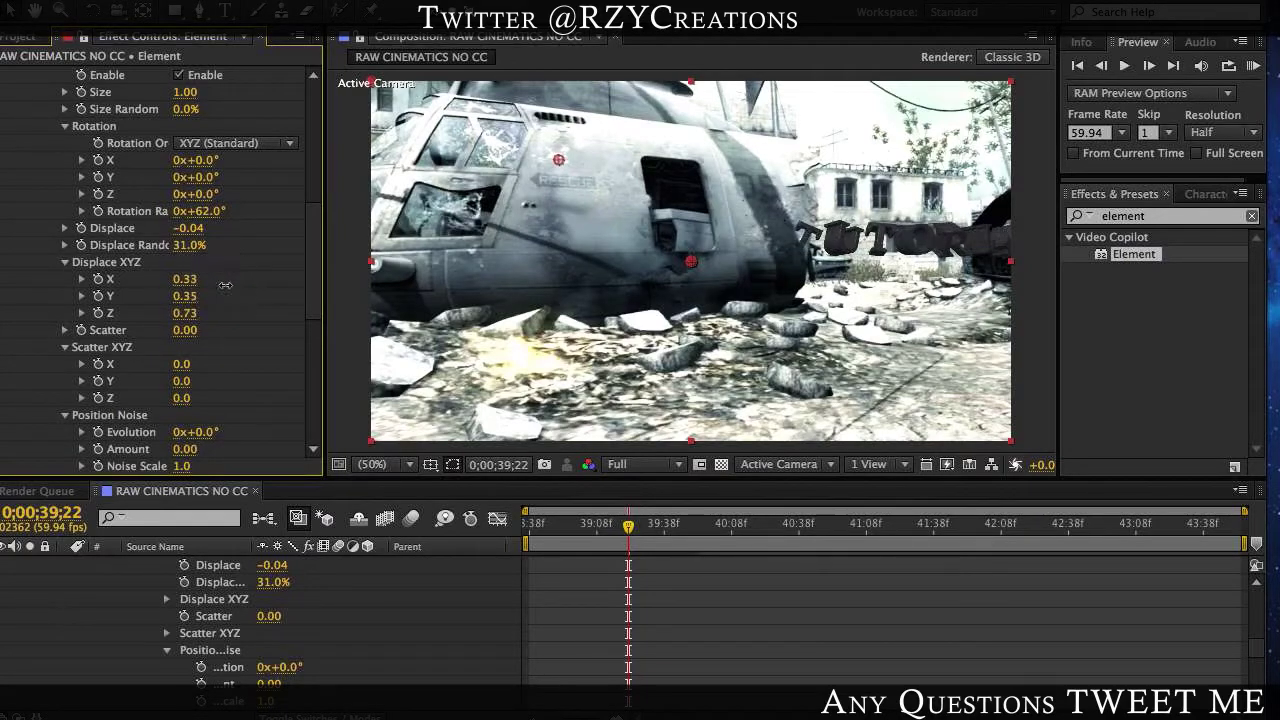
Step: Set Displace XYZ X, Y and Z all to 0
click(184, 279)
text(0)
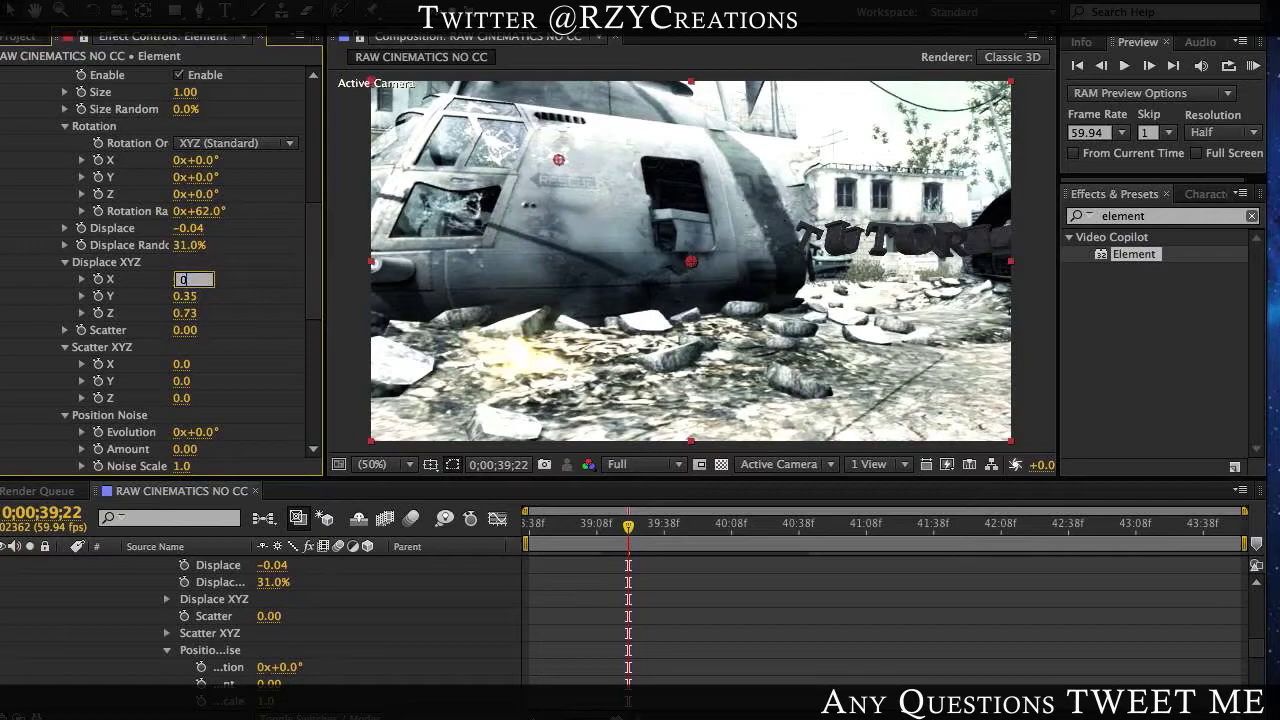
key(Return)
click(185, 296)
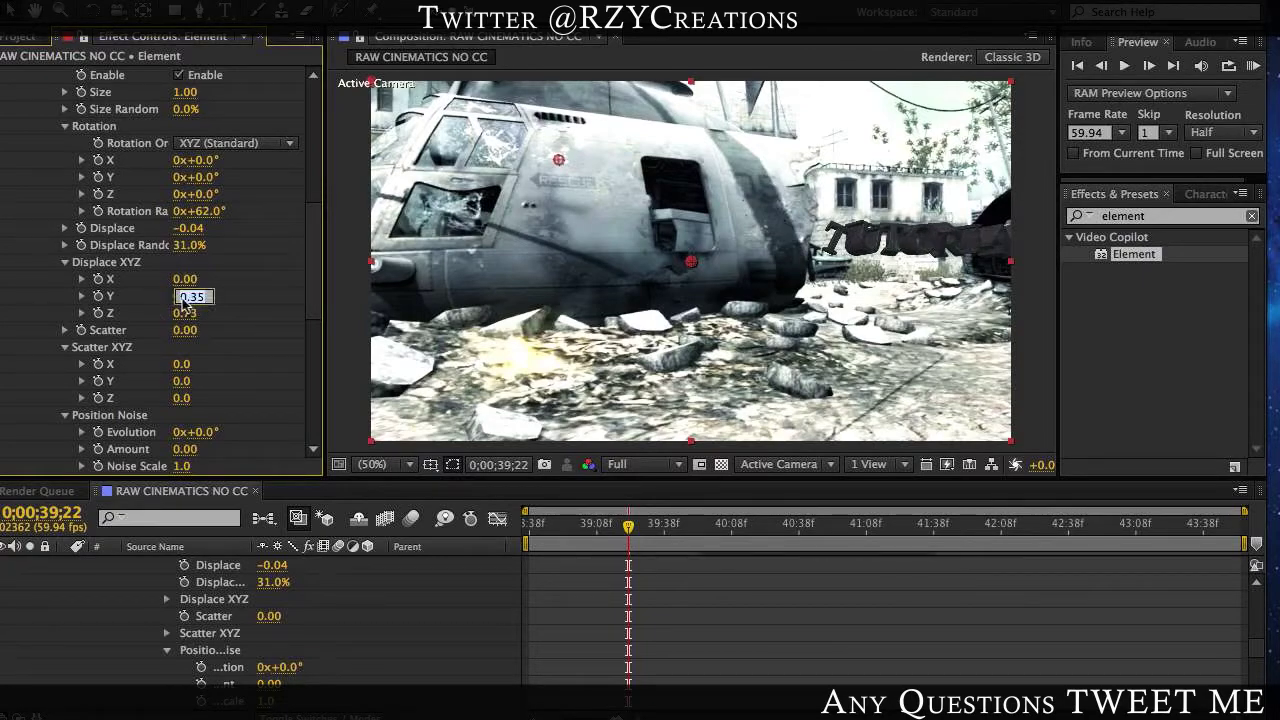
text(0)
key(Return)
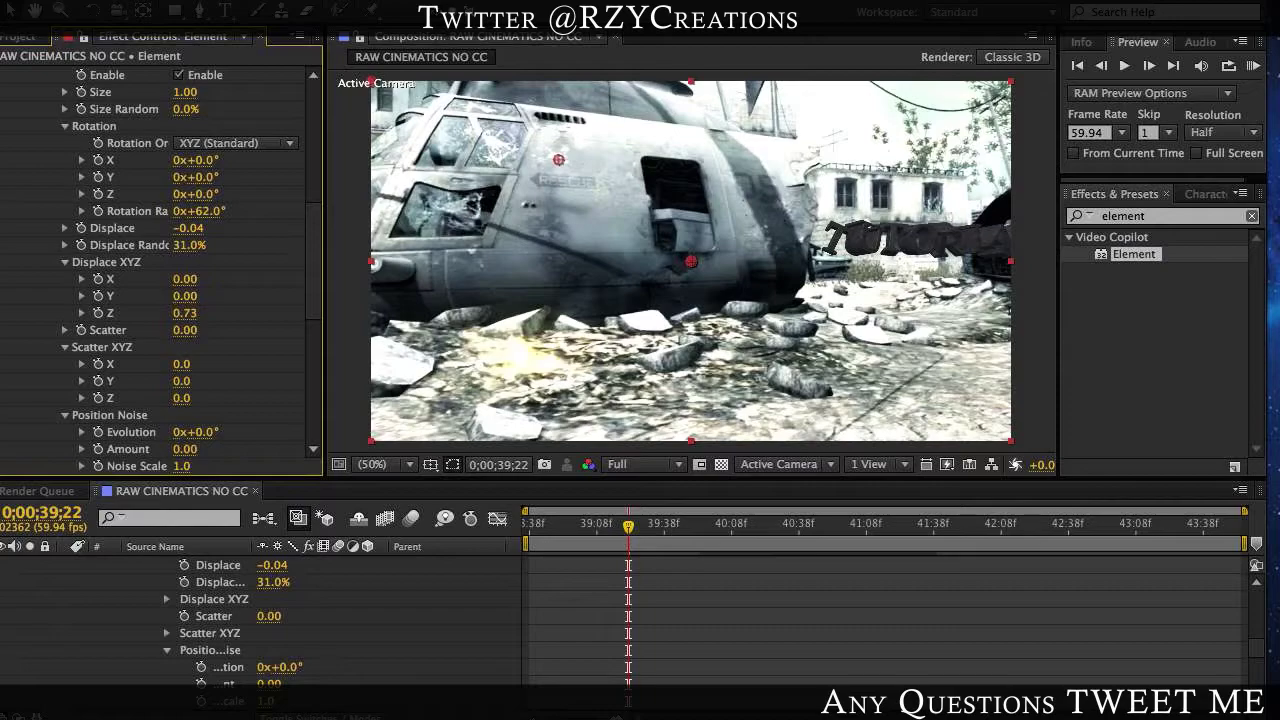
click(187, 314)
text(0)
key(Return)
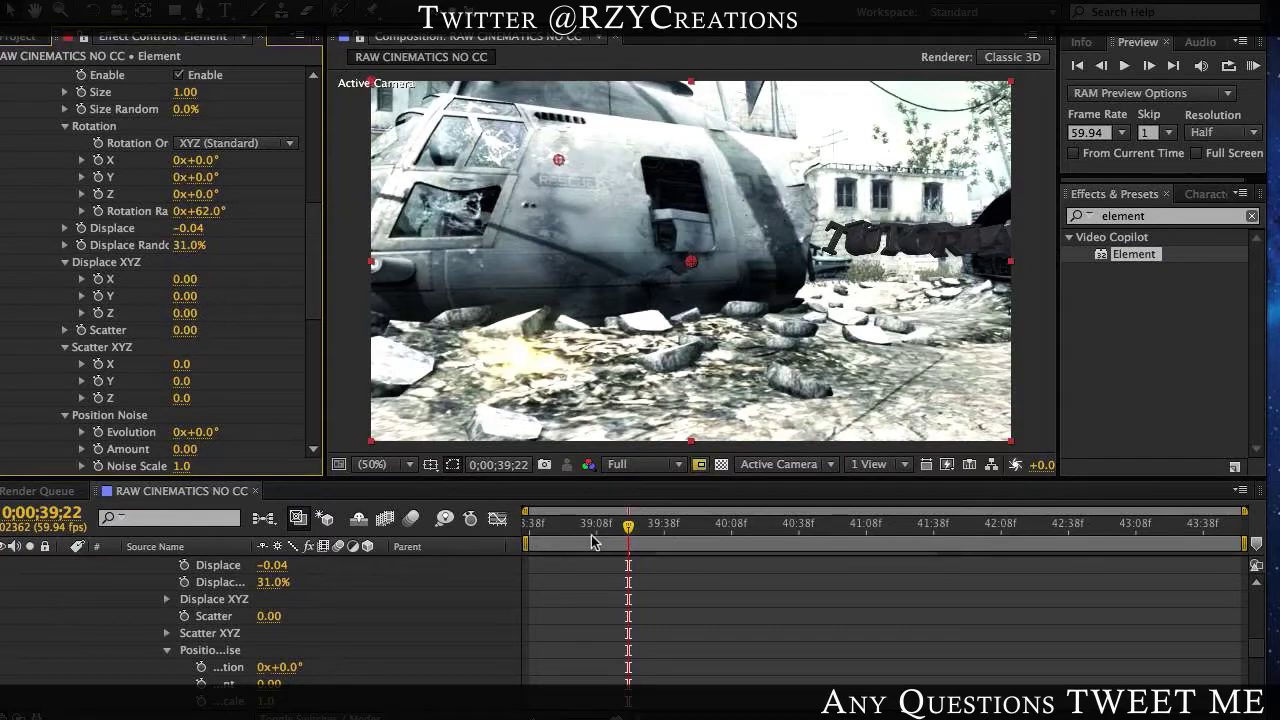
Step: At 38;38, start keyframes for Displace and Displace Random, then go to 40;32
drag(556, 533, 529, 526)
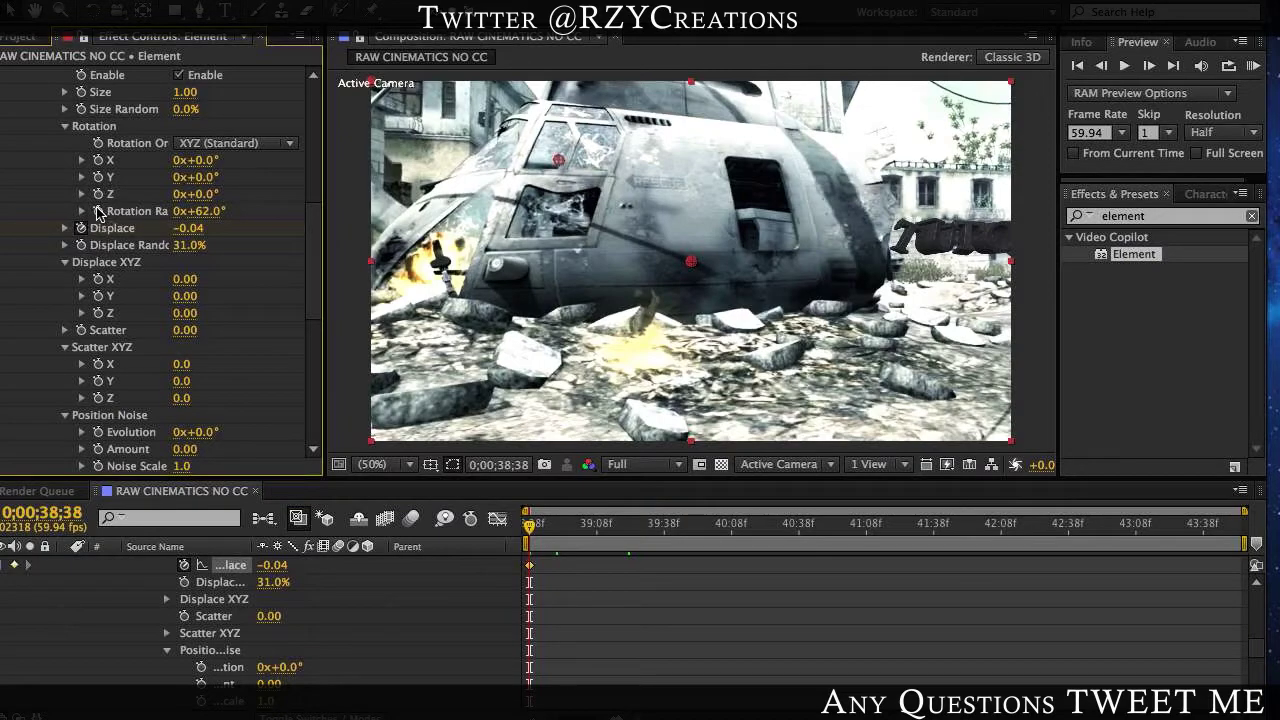
click(81, 228)
click(81, 245)
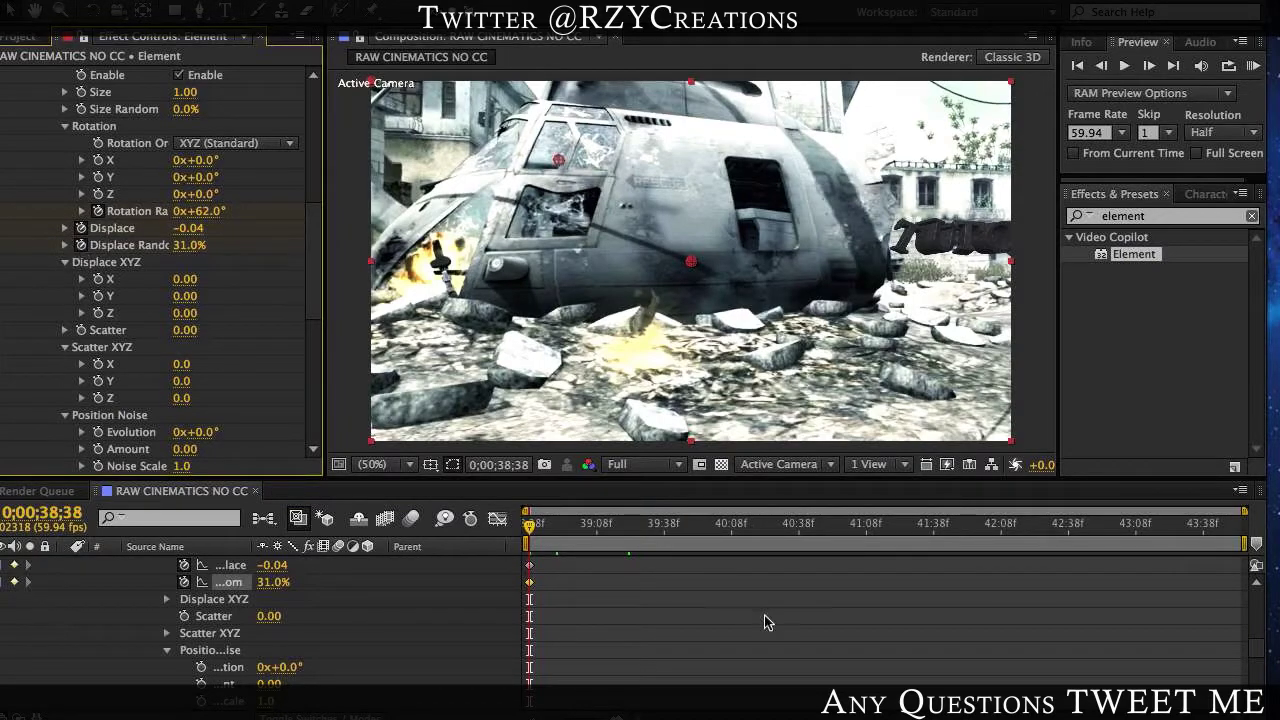
drag(752, 525, 785, 537)
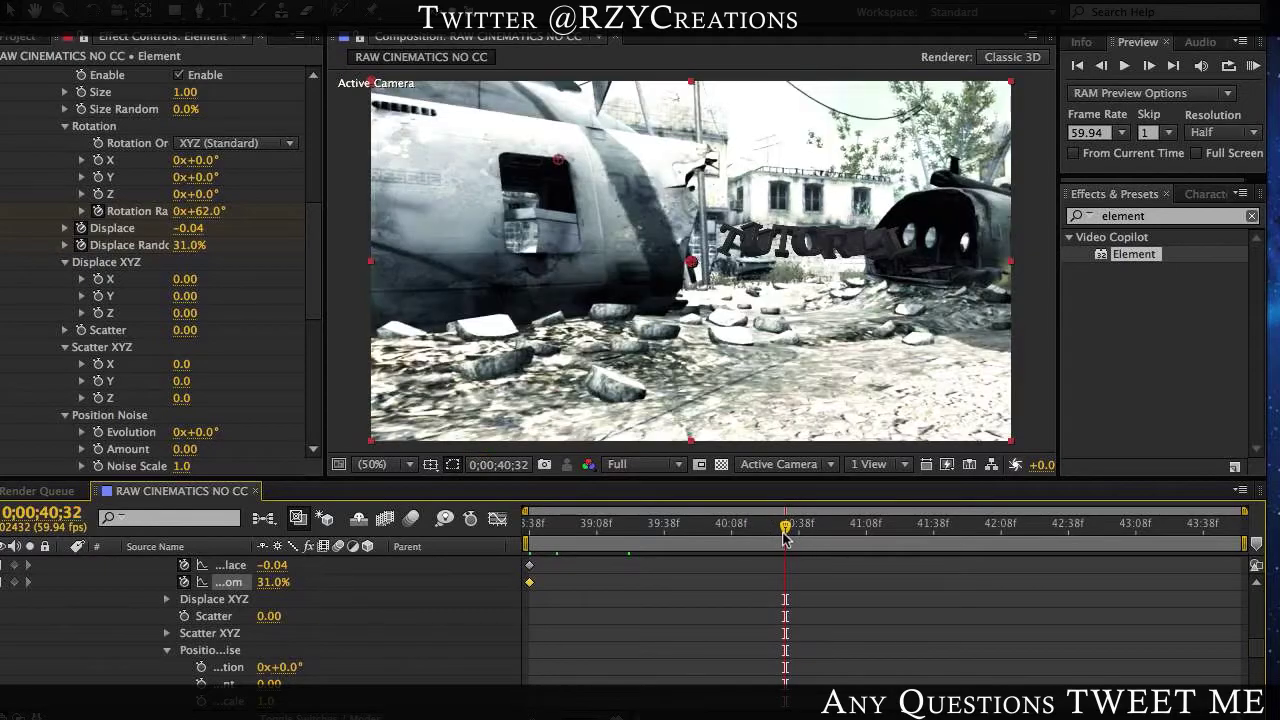
Step: Key Displace, Rotation Random and Displace Random to 0 and reveal the animated properties with U
click(189, 230)
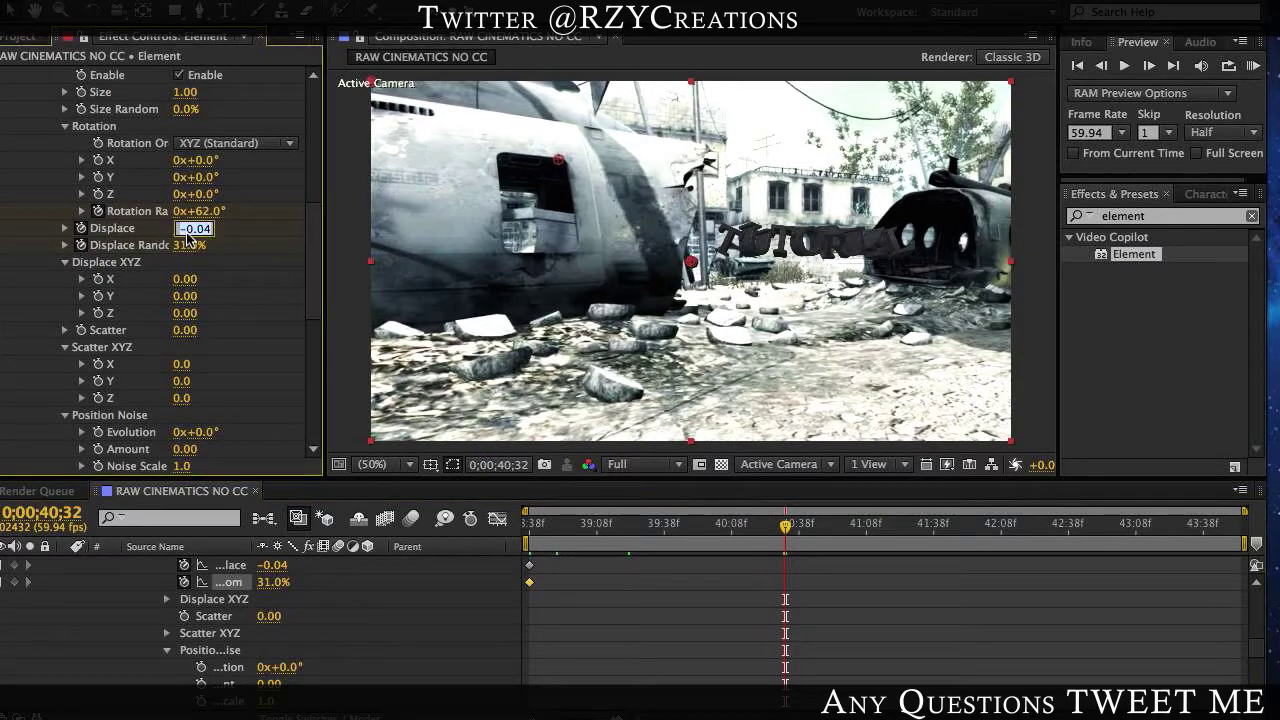
text(0)
key(Return)
click(211, 212)
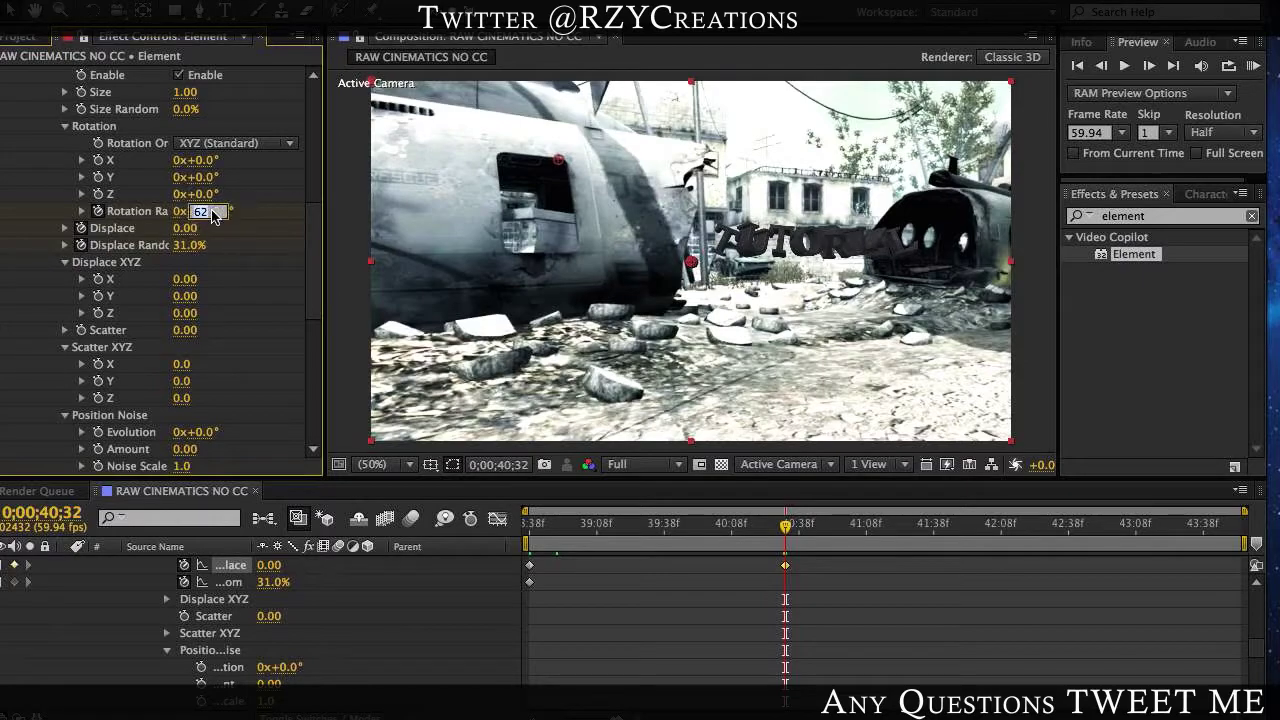
key(Return)
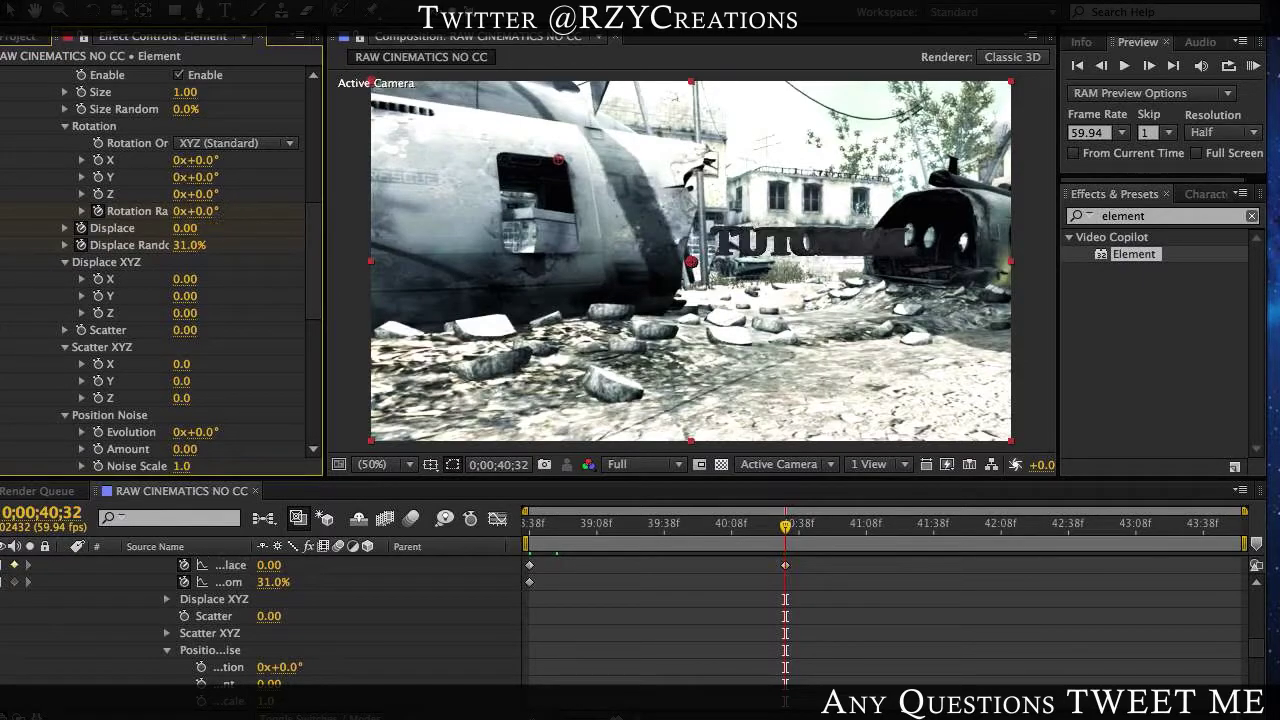
click(192, 246)
key(Return)
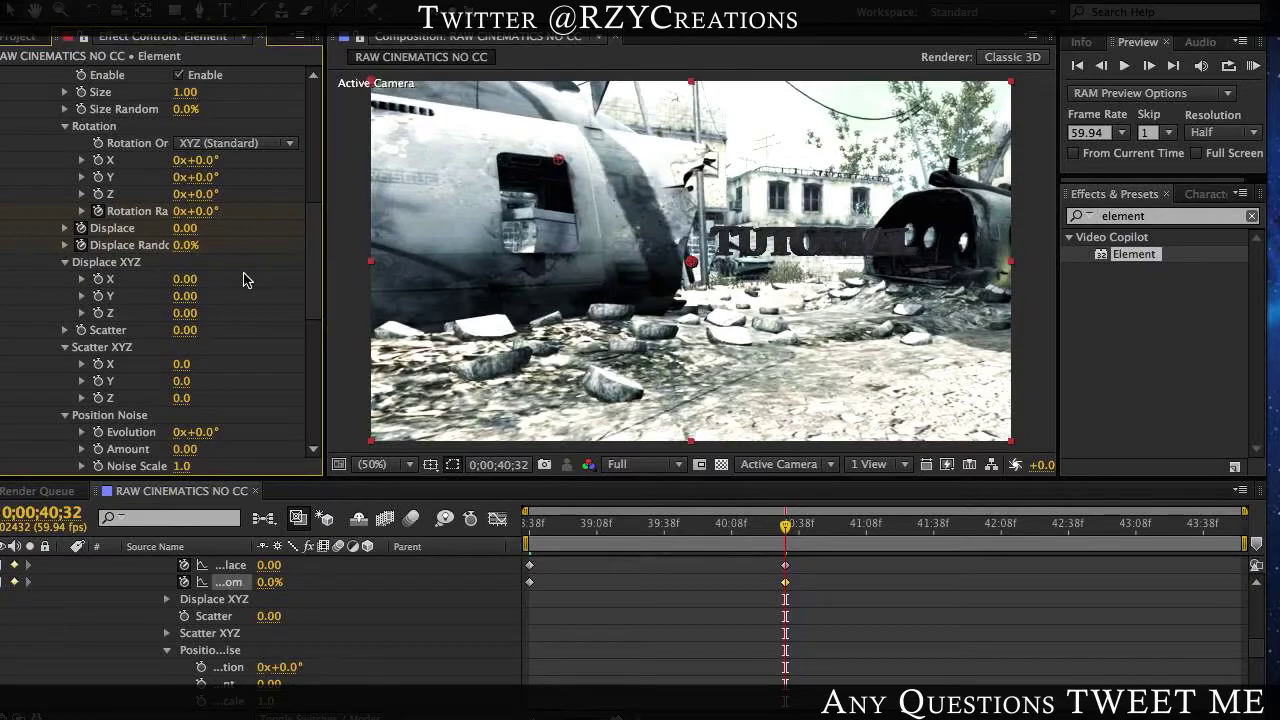
key(u)
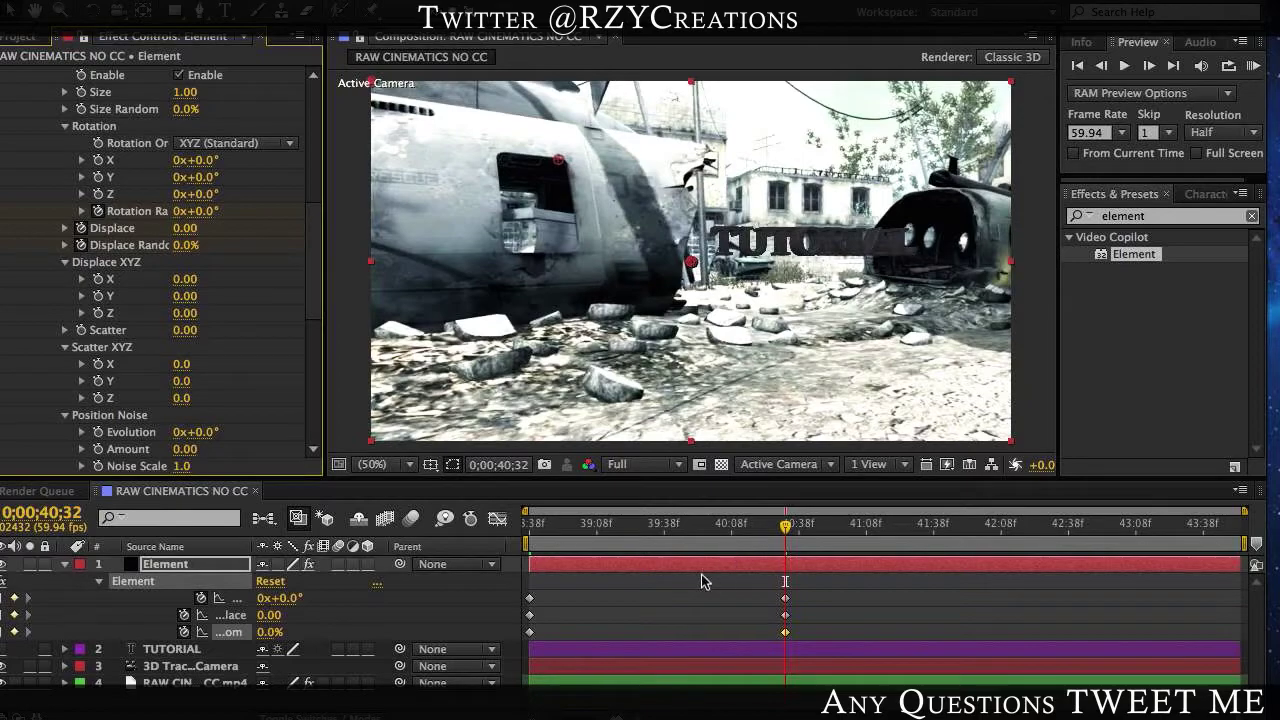
Step: Retime Displace Random later and push the Rotation Random keyframe to about 41;08
drag(789, 600, 713, 615)
drag(784, 632, 805, 634)
mouse_move(852, 598)
mouse_down()
mouse_move(877, 598)
mouse_move(866, 598)
mouse_up()
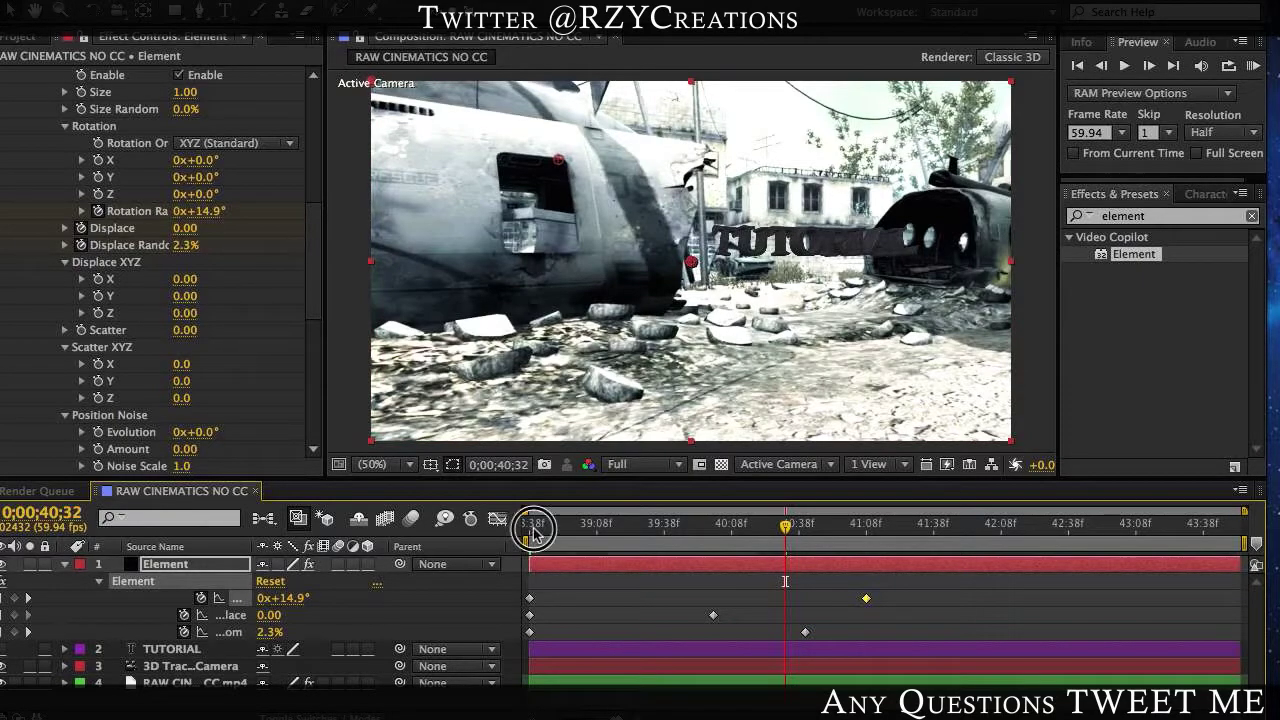
drag(531, 526, 722, 530)
Step: Apply Easy Ease to all six keyframes and collapse the Element layer
drag(512, 586, 876, 648)
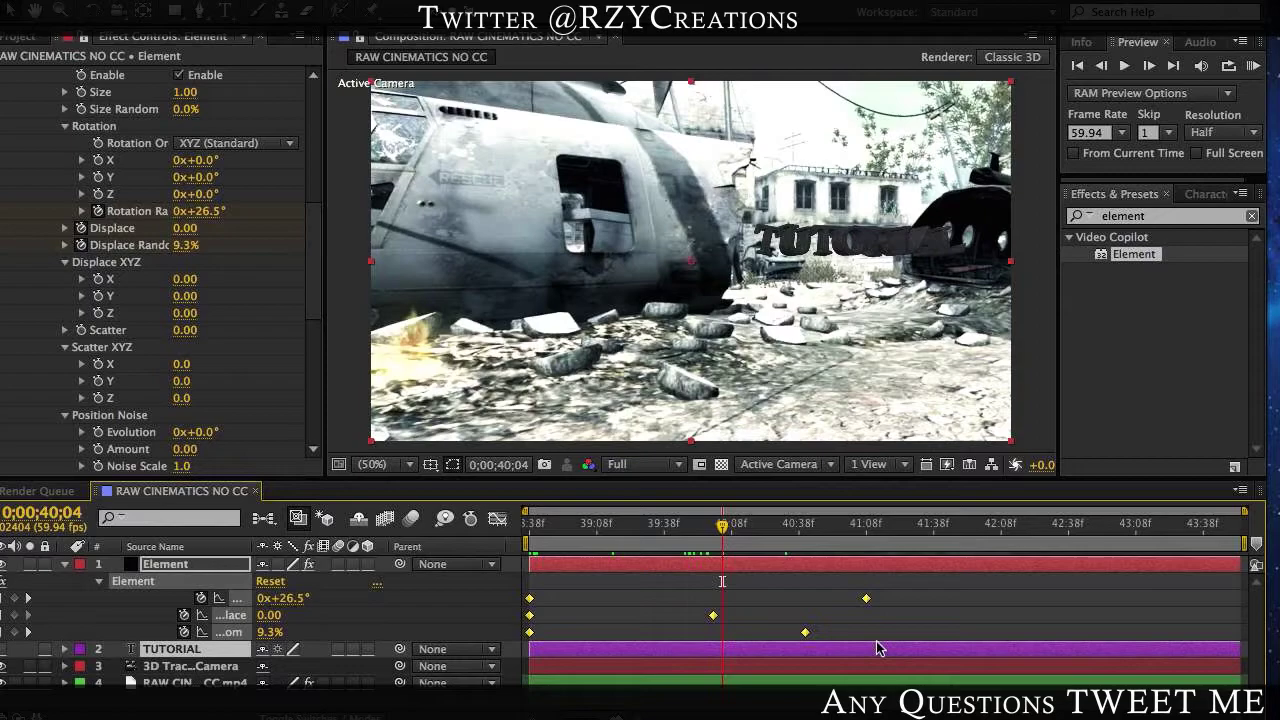
key(F9)
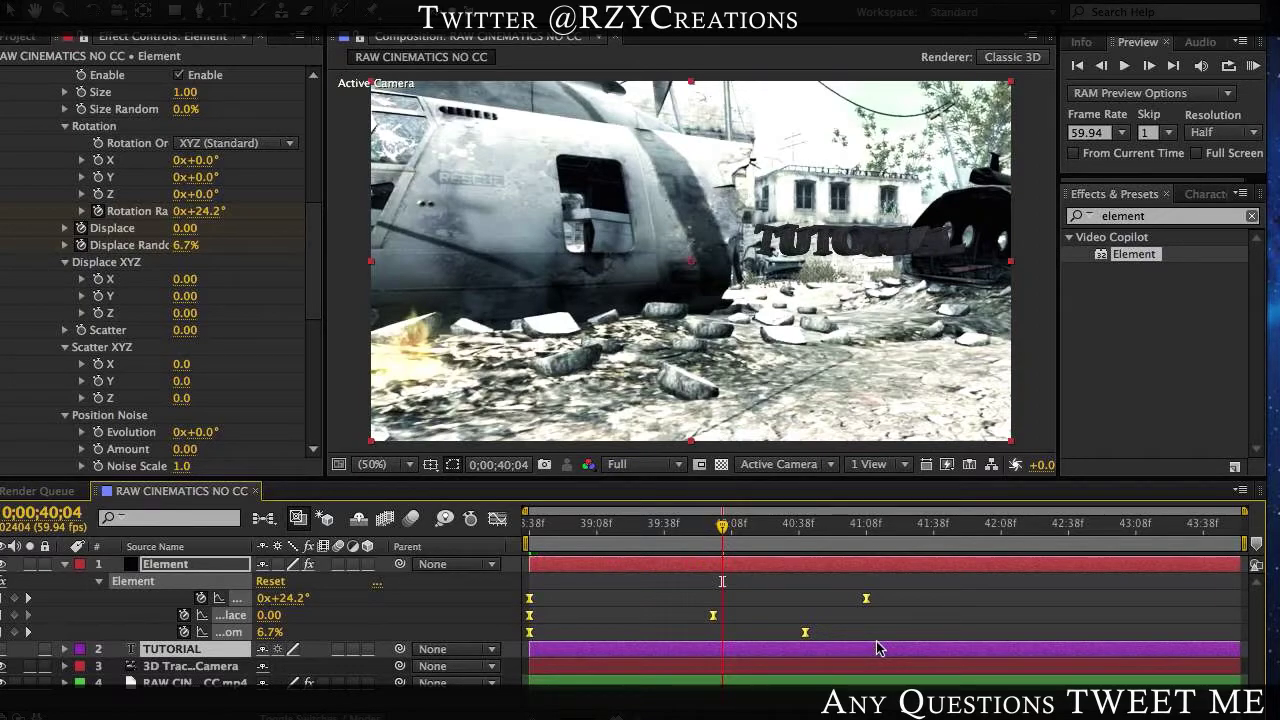
key(u)
click(795, 650)
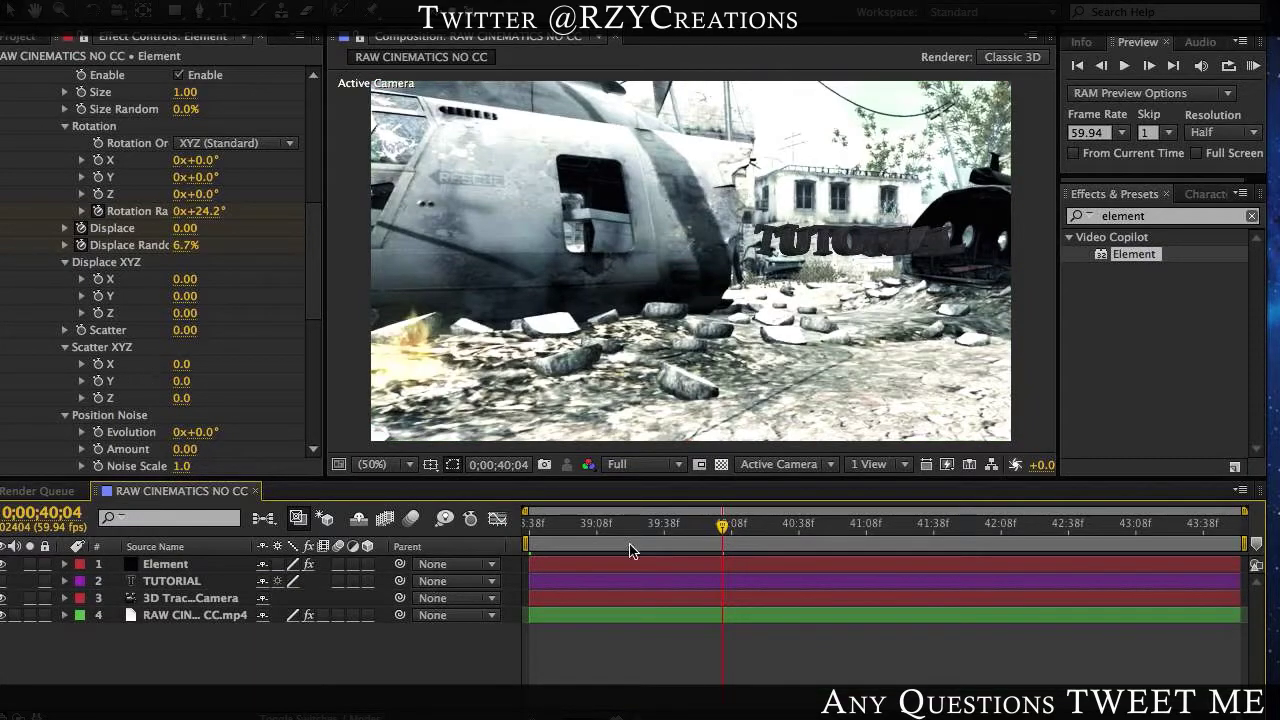
Step: Scrub through the shot to preview, then select layer 4 RAW CINEMATICS NO CC.mp4
drag(565, 527, 943, 558)
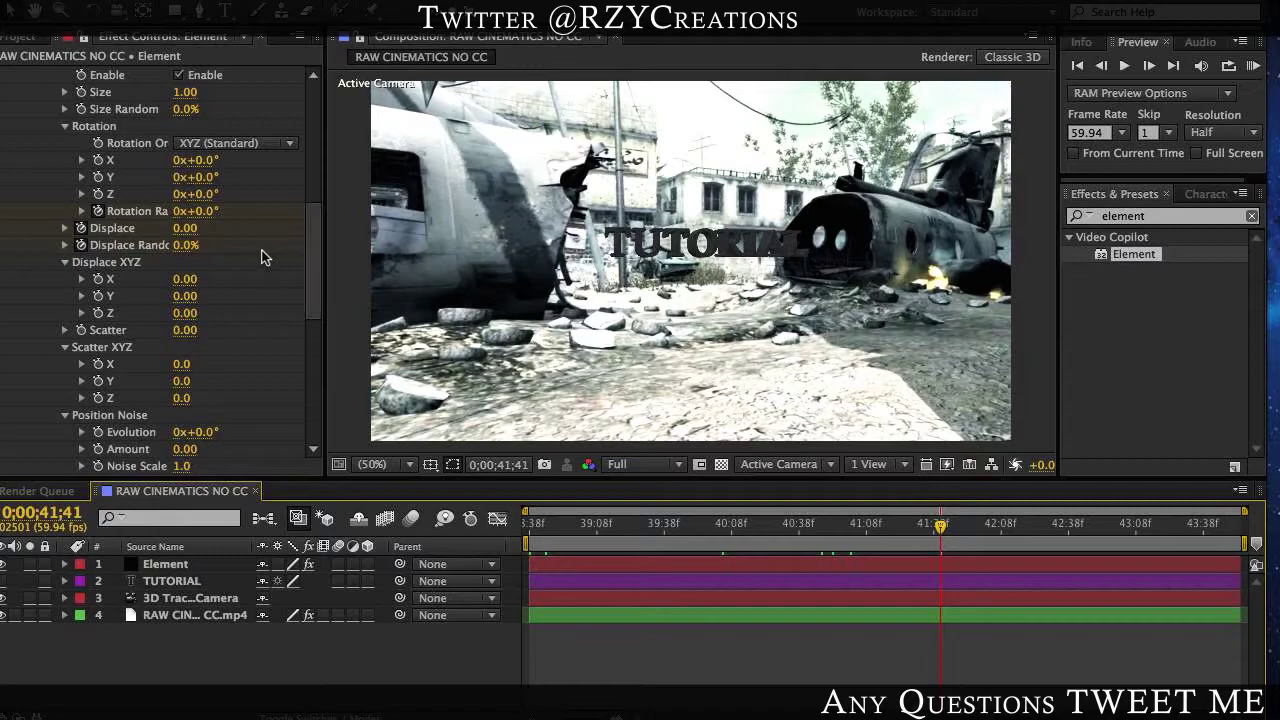
click(192, 616)
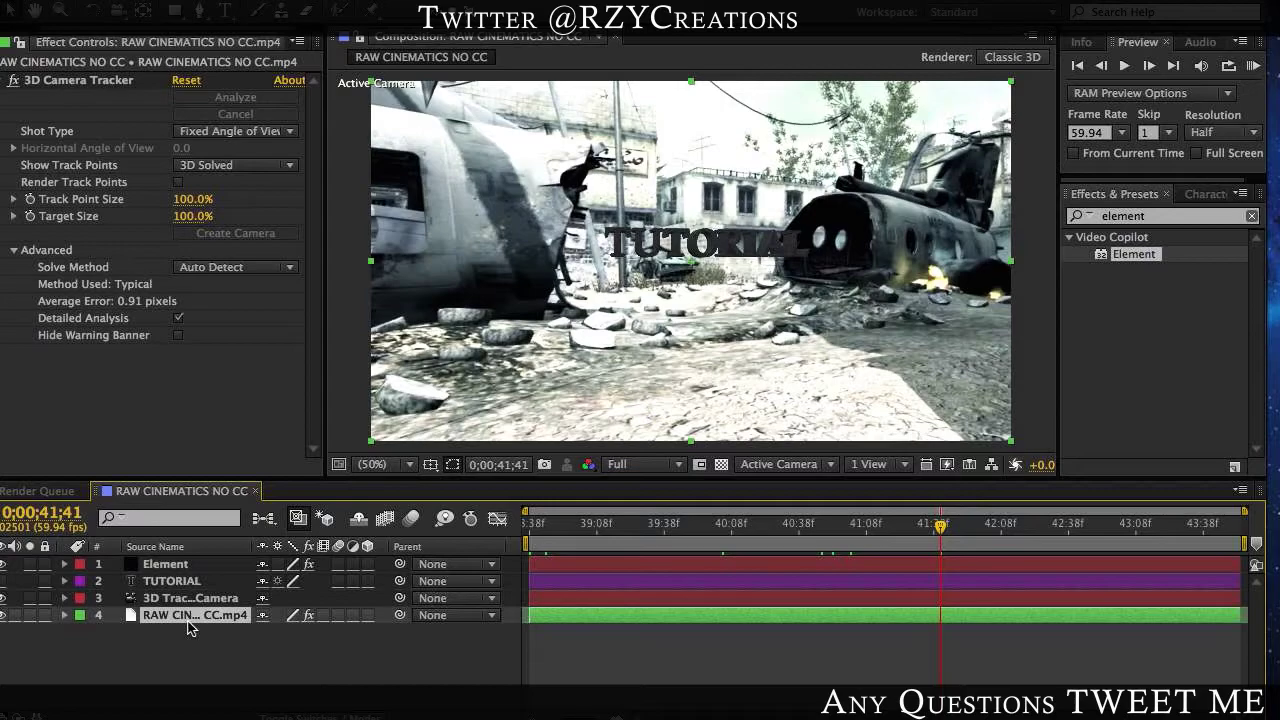
Step: Duplicate the footage layer, delete the copy's 3D Camera Tracker, and move it below the original
key(ctrl+d)
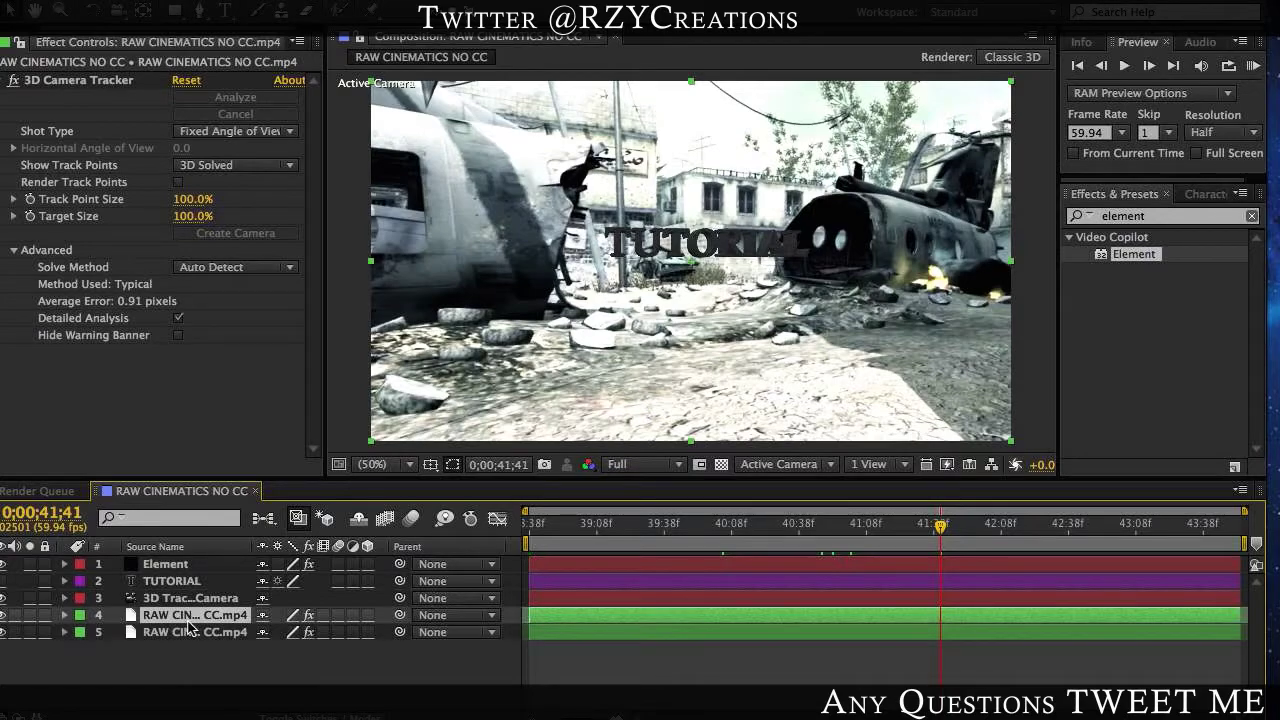
click(66, 82)
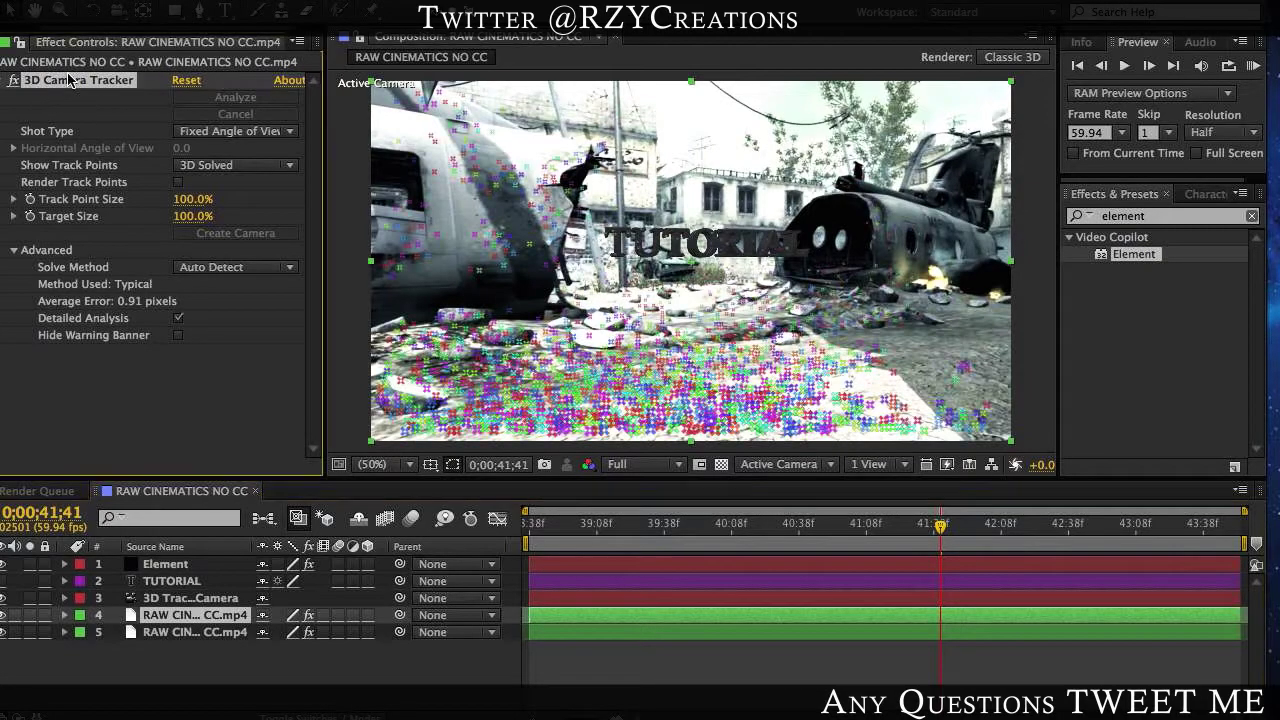
key(Delete)
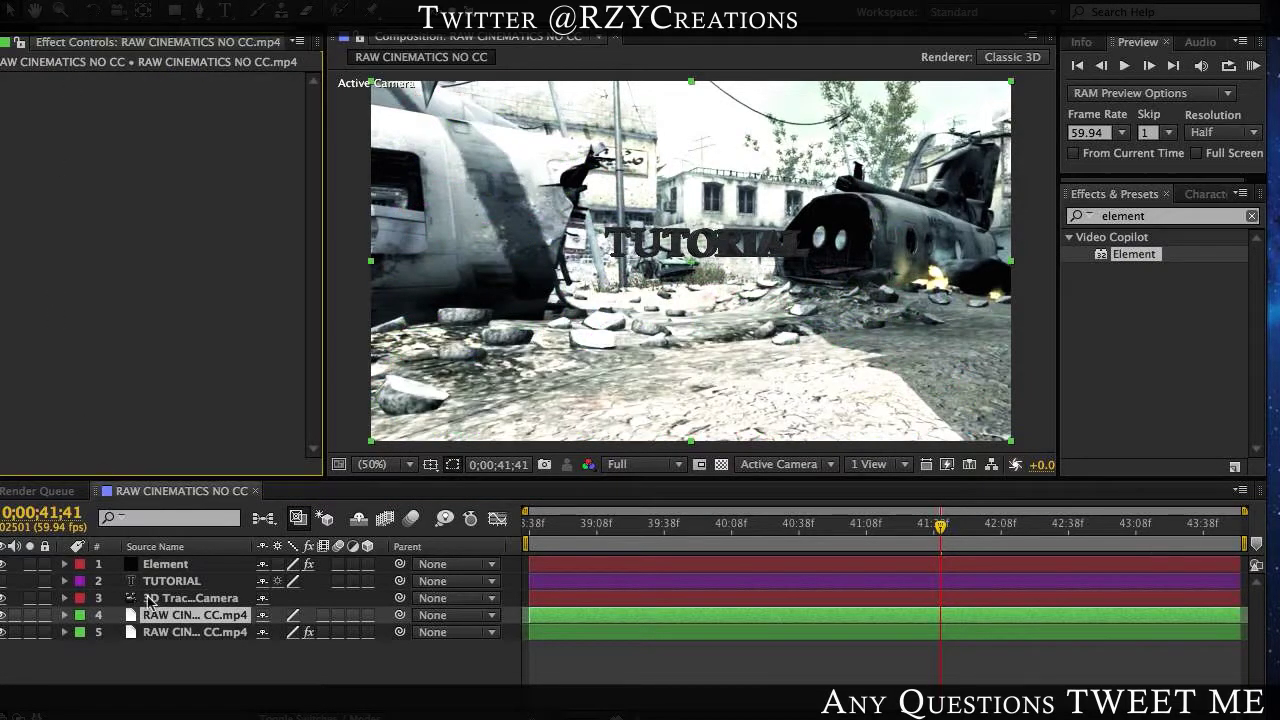
key(ctrl+bracketleft)
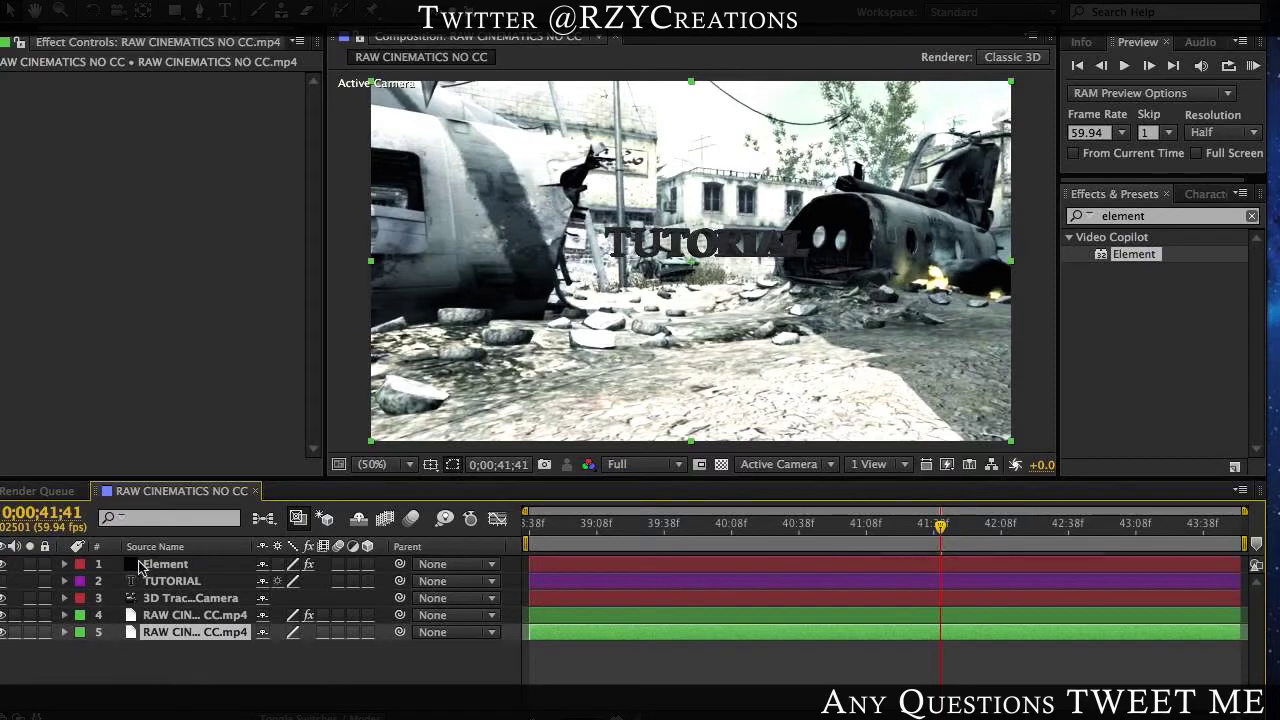
Step: Freeze the copy at 41;41 with a Time Remap hold, then reselect the Element layer
right_click(191, 640)
mouse_move(414, 158)
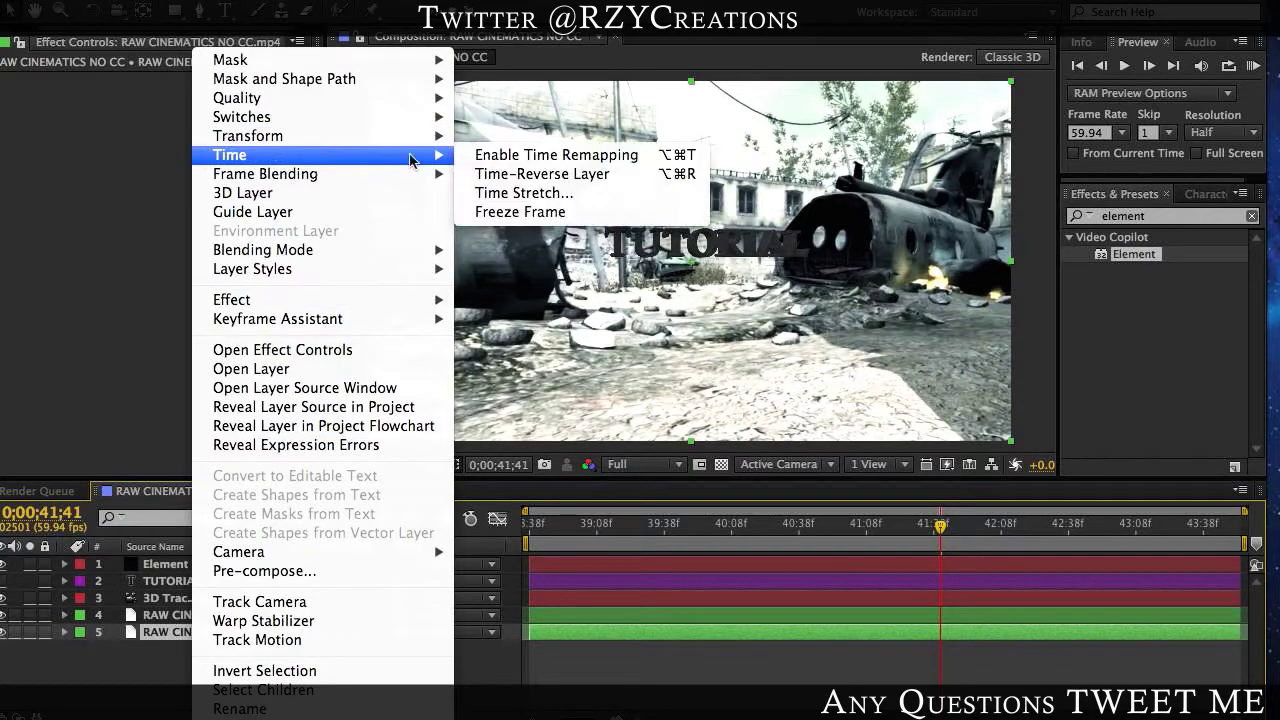
click(525, 212)
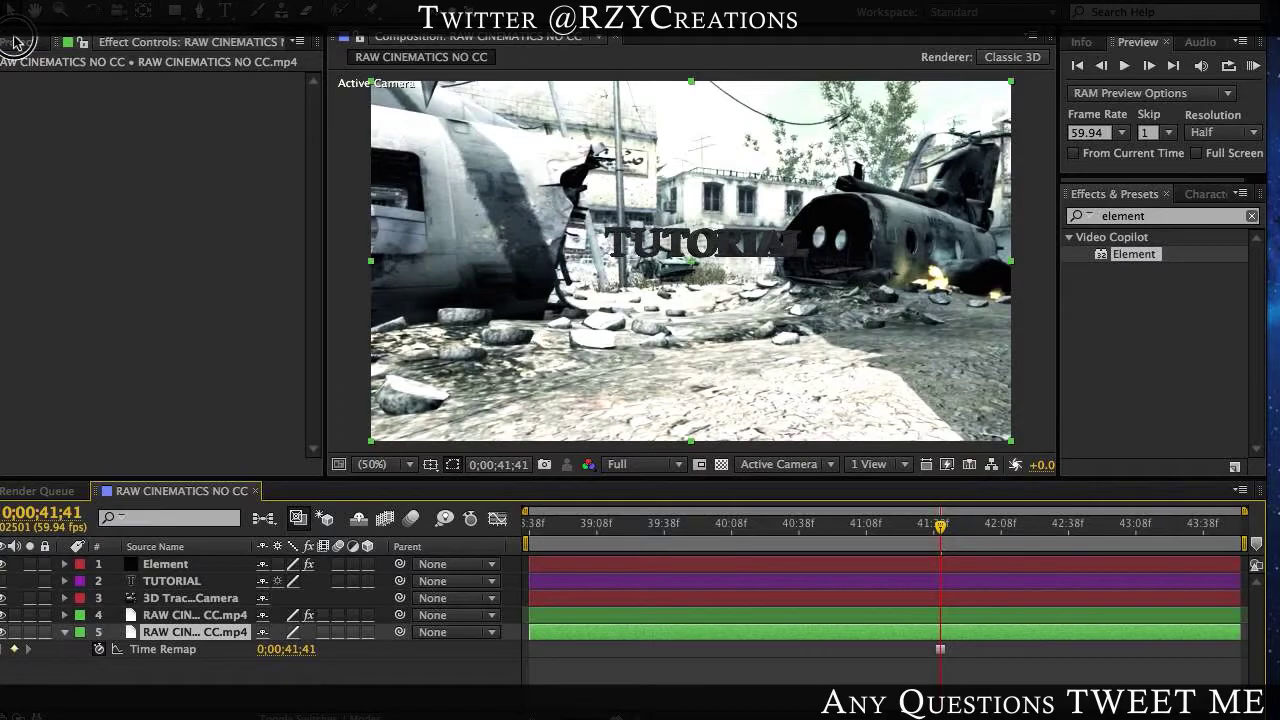
click(18, 42)
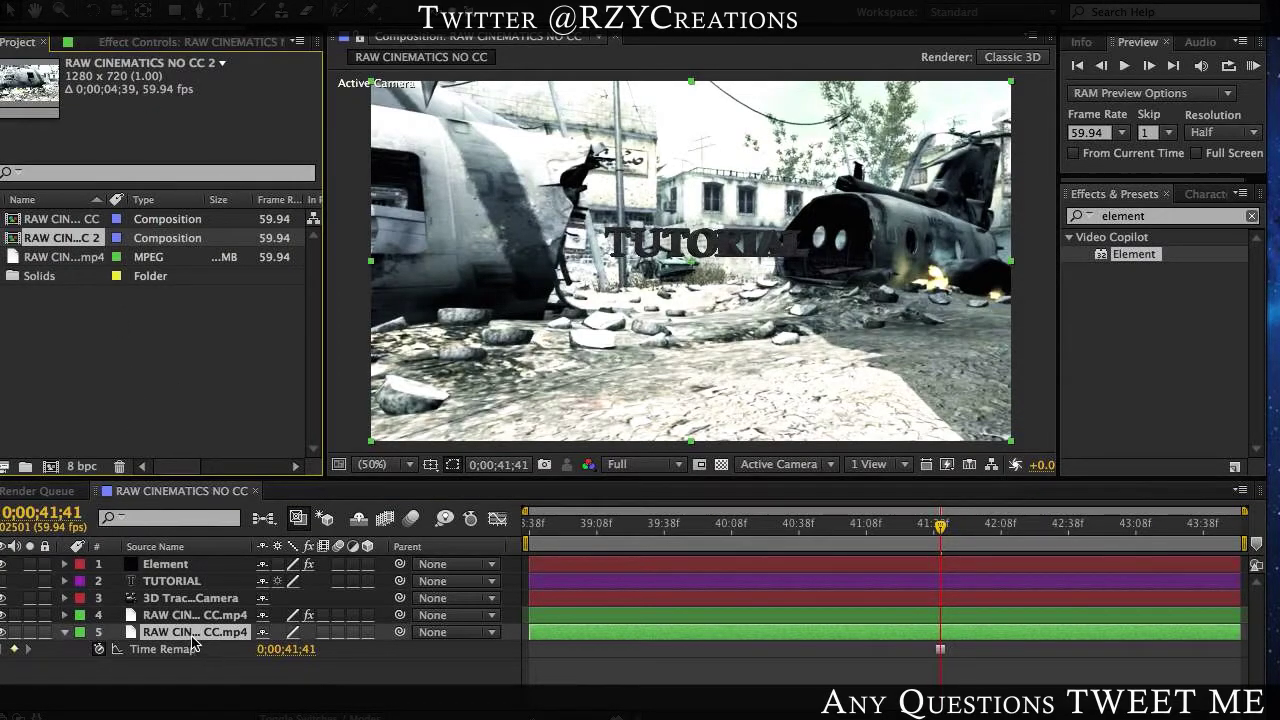
click(166, 565)
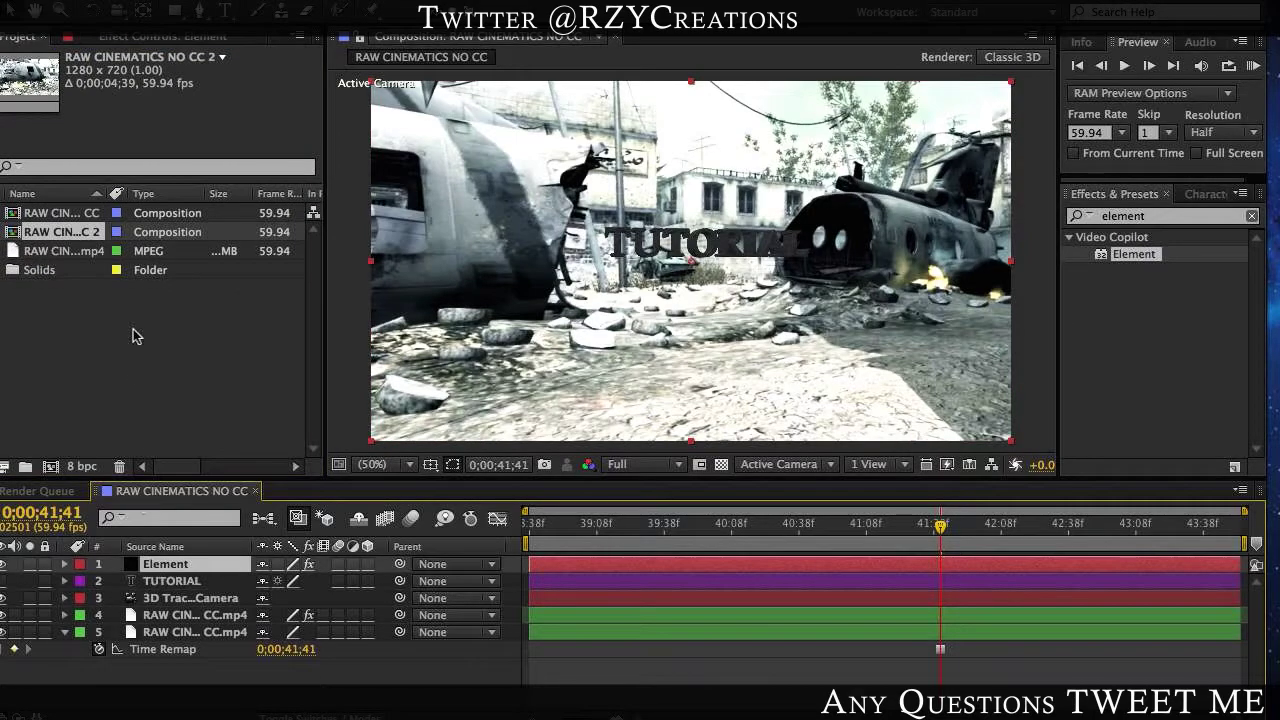
Step: In Element's settings, expand Custom Texture Maps and inspect the Layer 1 source list
click(125, 36)
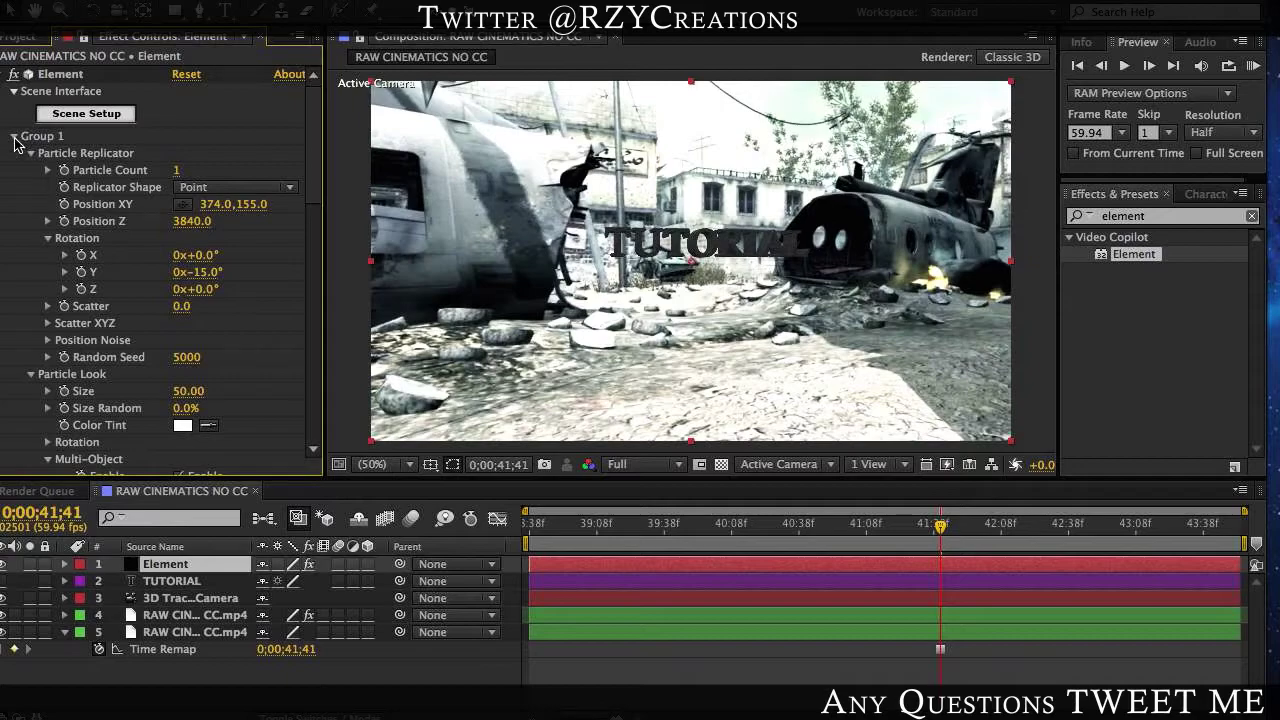
click(14, 137)
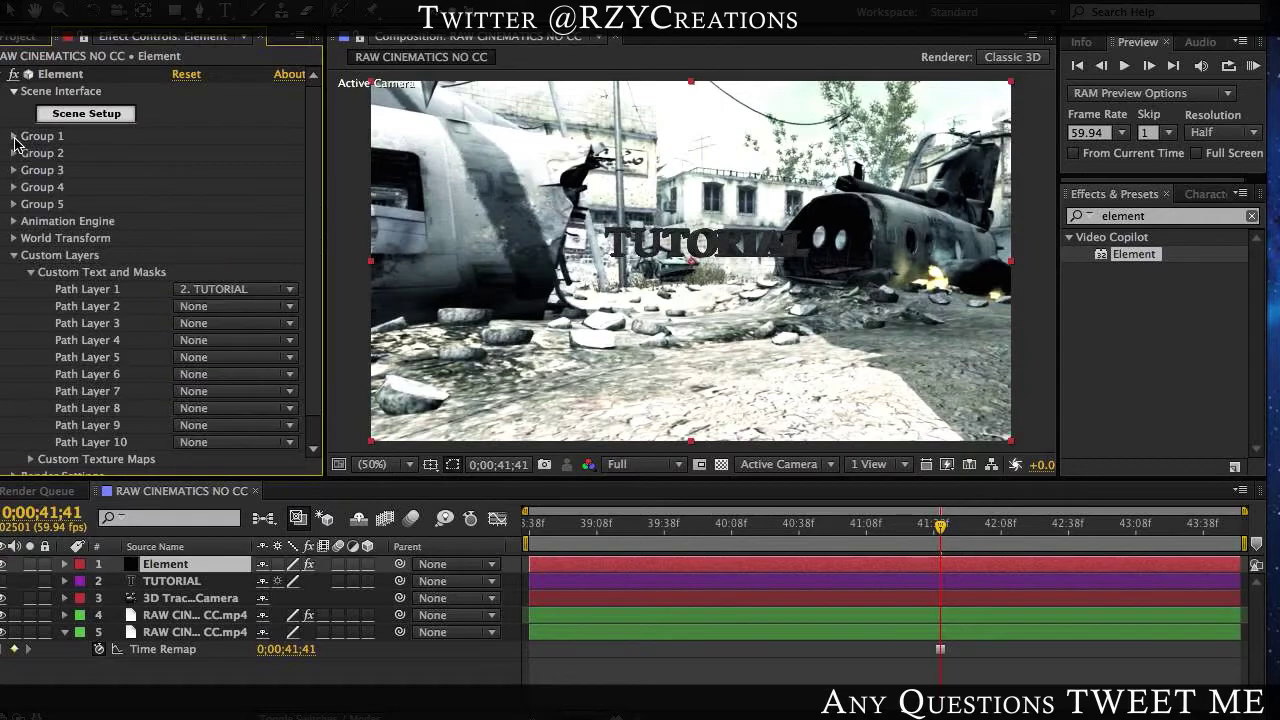
click(31, 272)
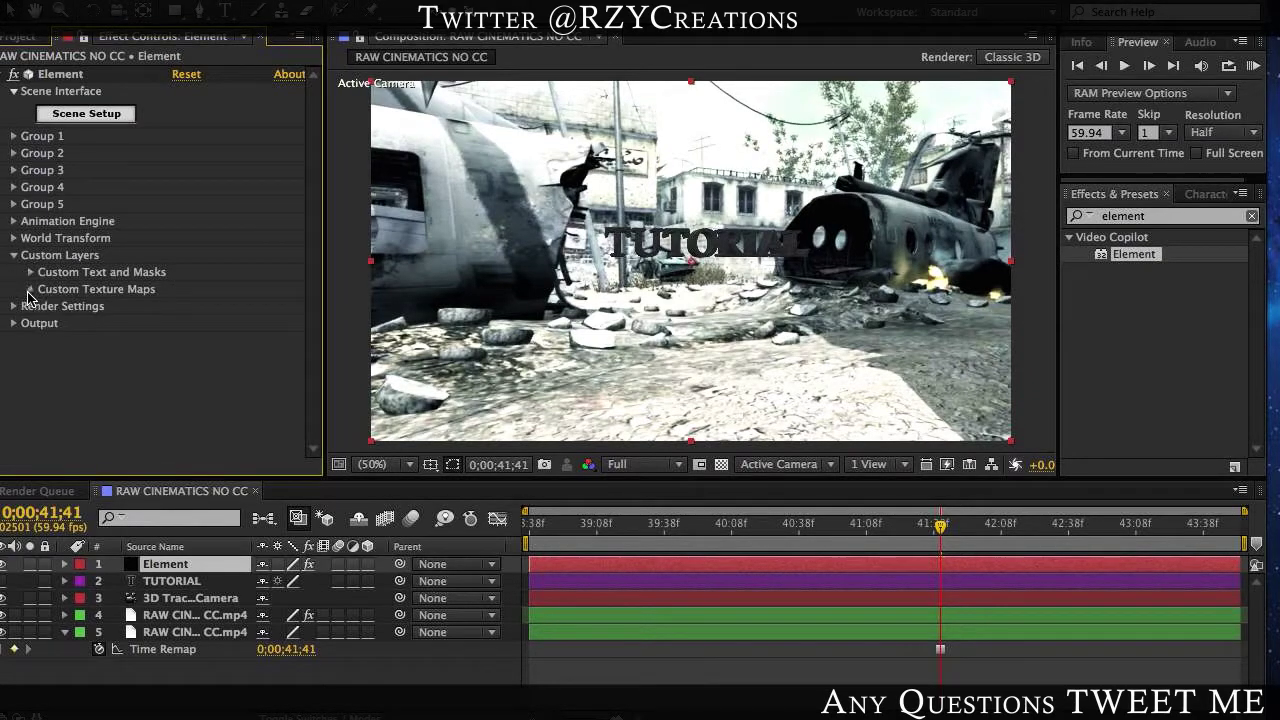
click(30, 289)
click(216, 307)
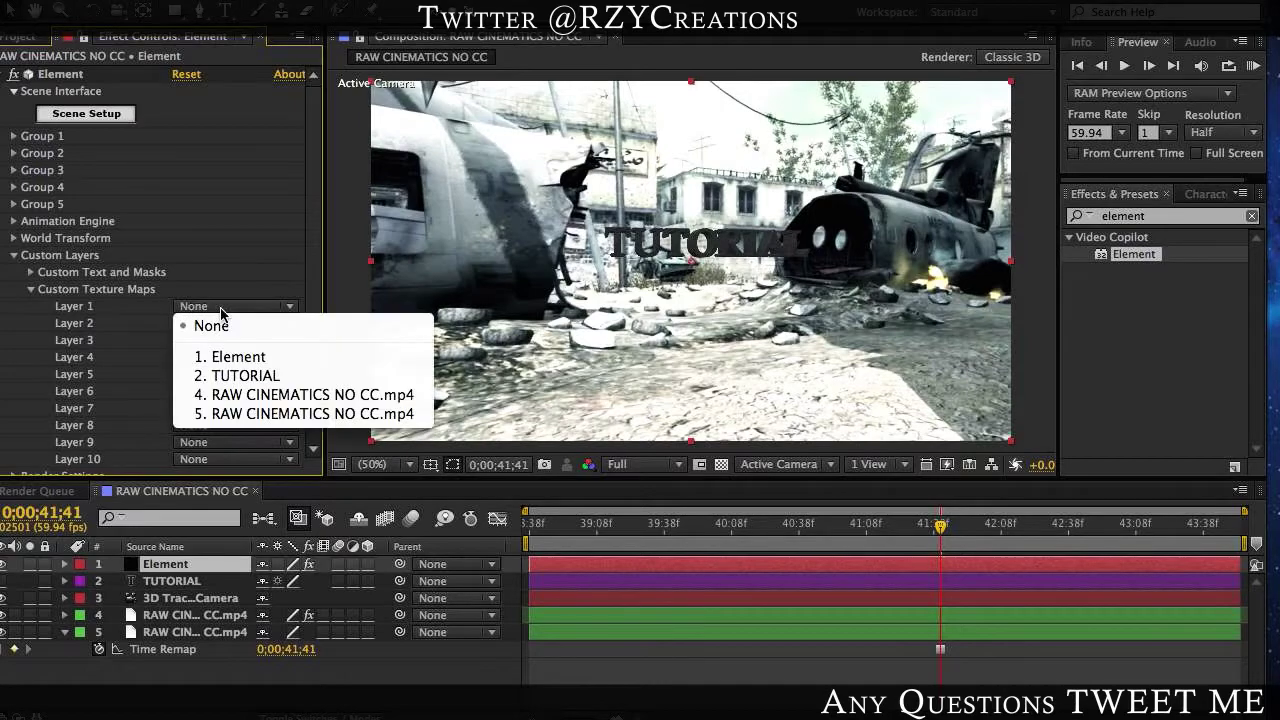
click(213, 642)
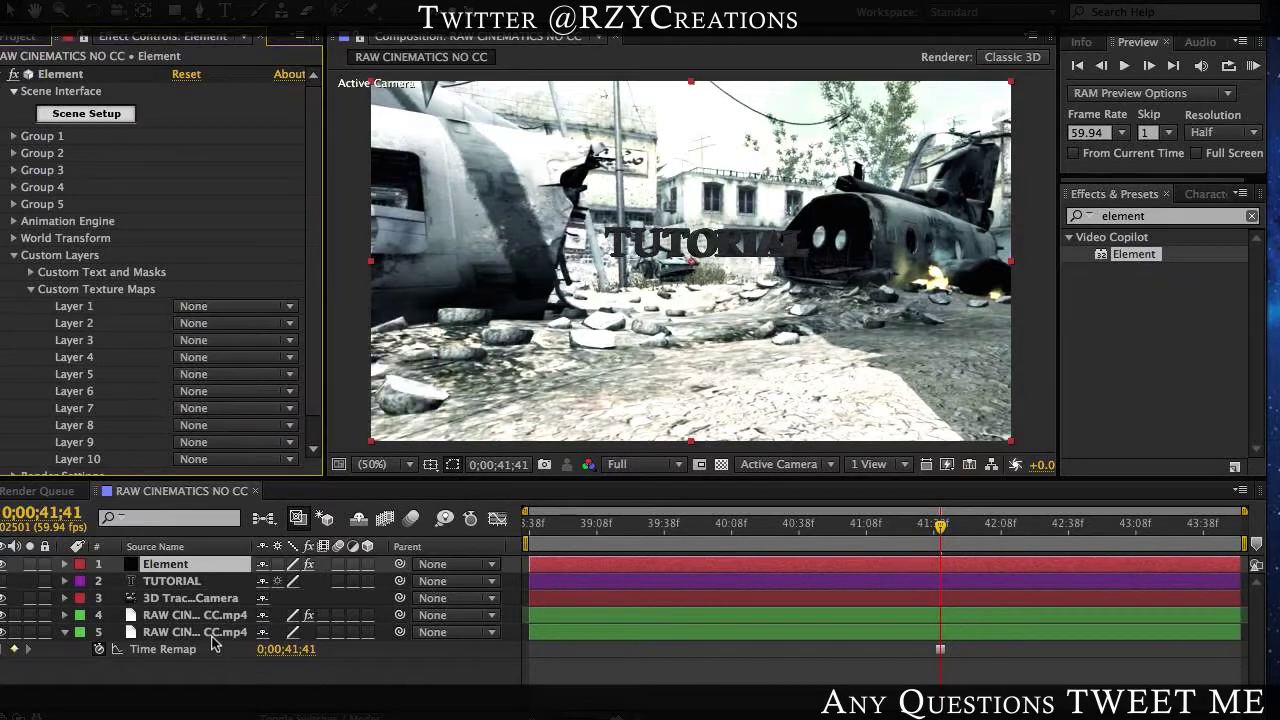
Step: Rename the frozen footage copy in layer 5 to 'Freeze'
click(211, 637)
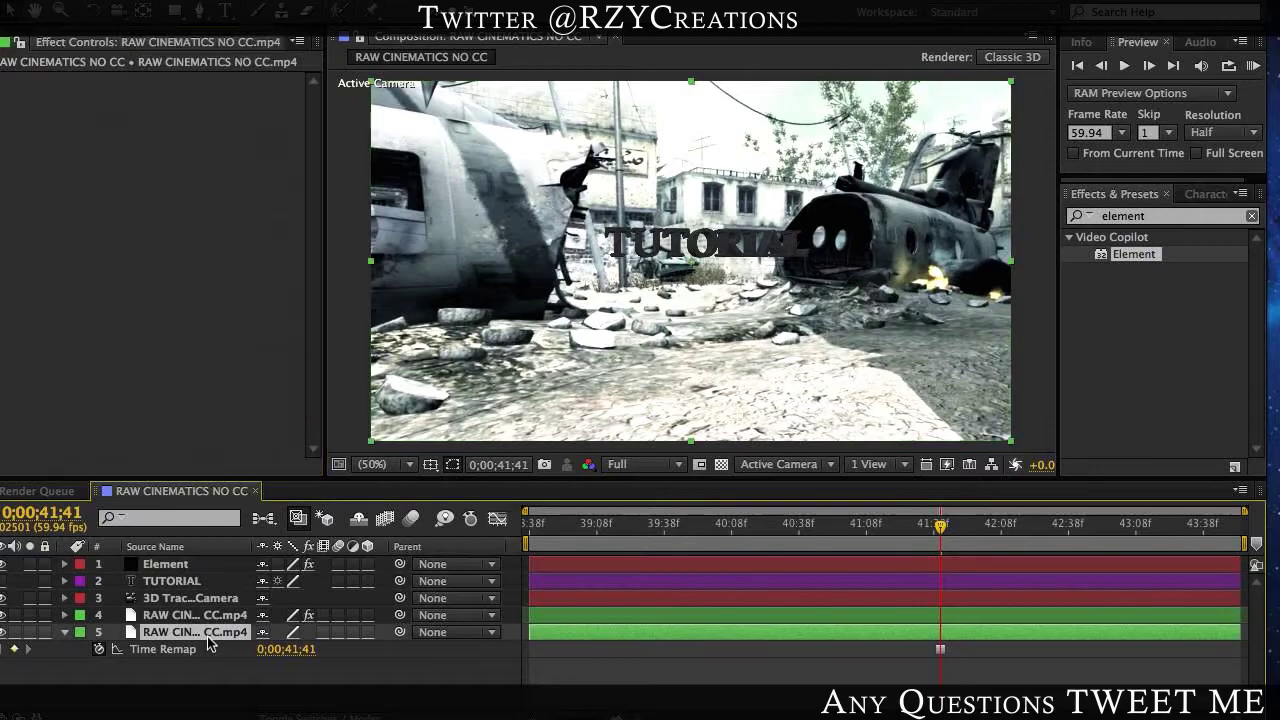
key(Return)
text(F)
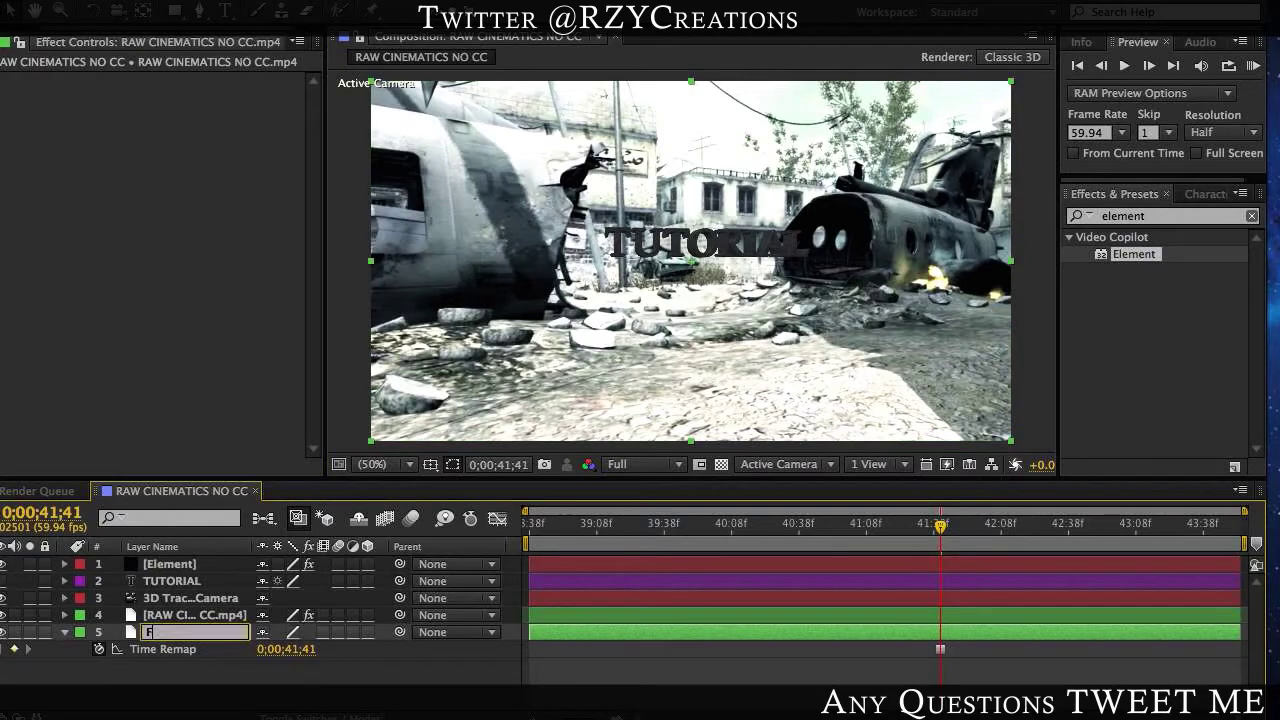
text(reeze)
key(Return)
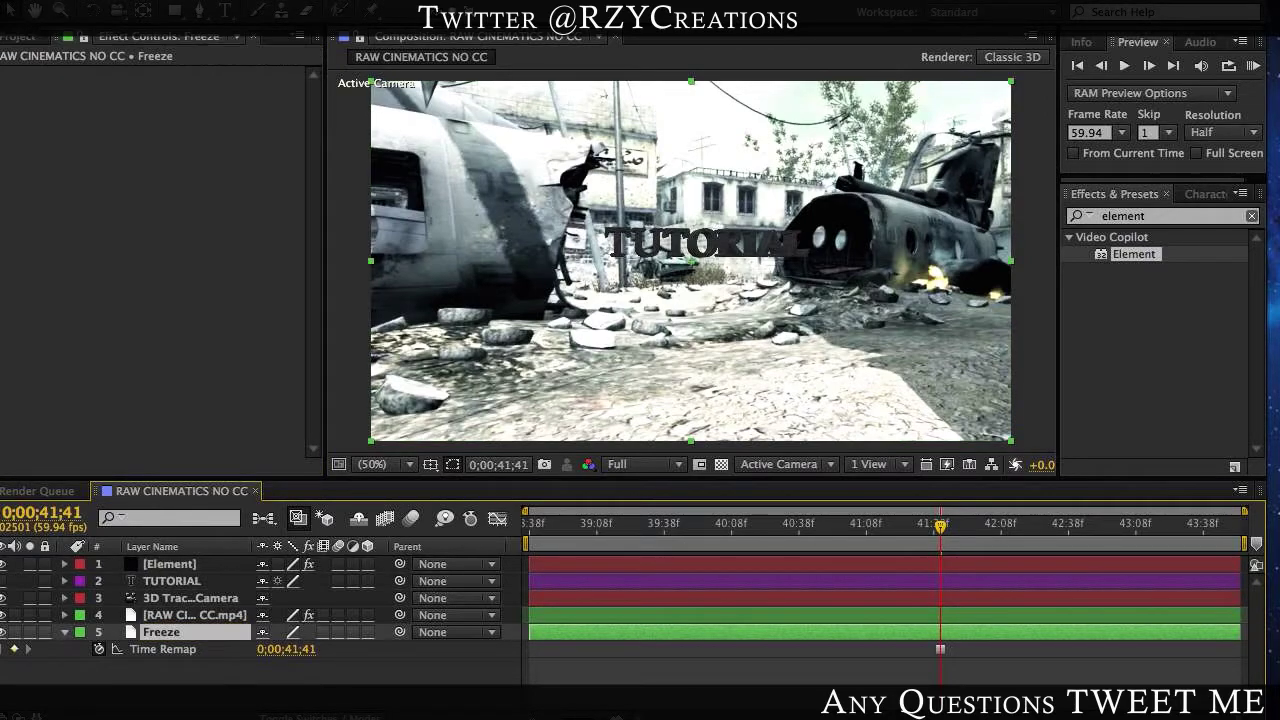
Step: On the Element layer, set Custom Texture Map Layer 1 to the 5. Freeze layer
click(168, 564)
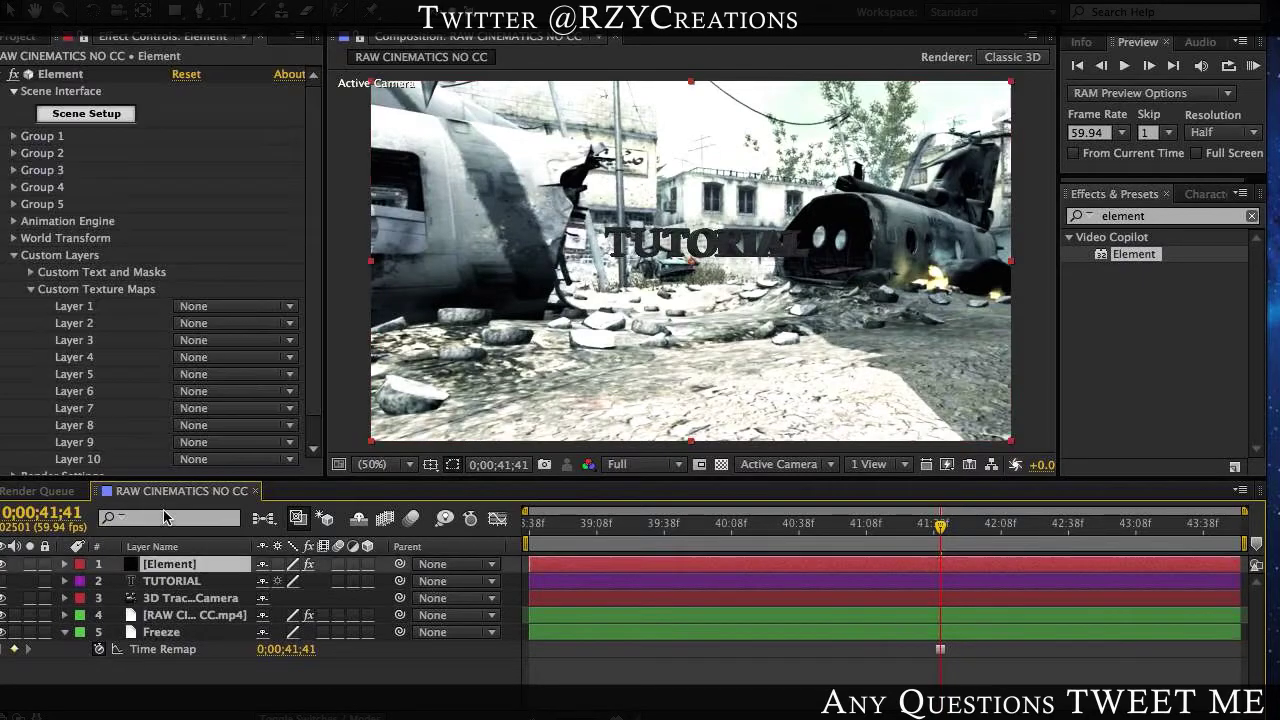
click(202, 308)
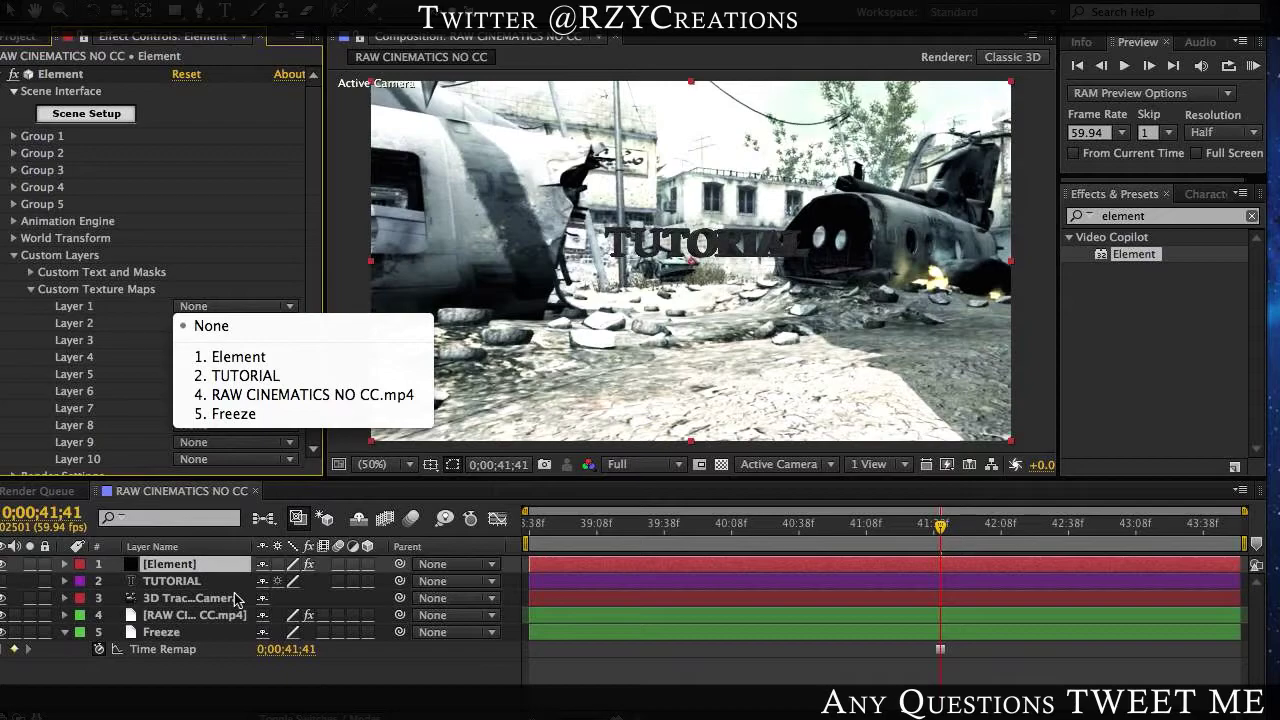
click(255, 418)
click(78, 114)
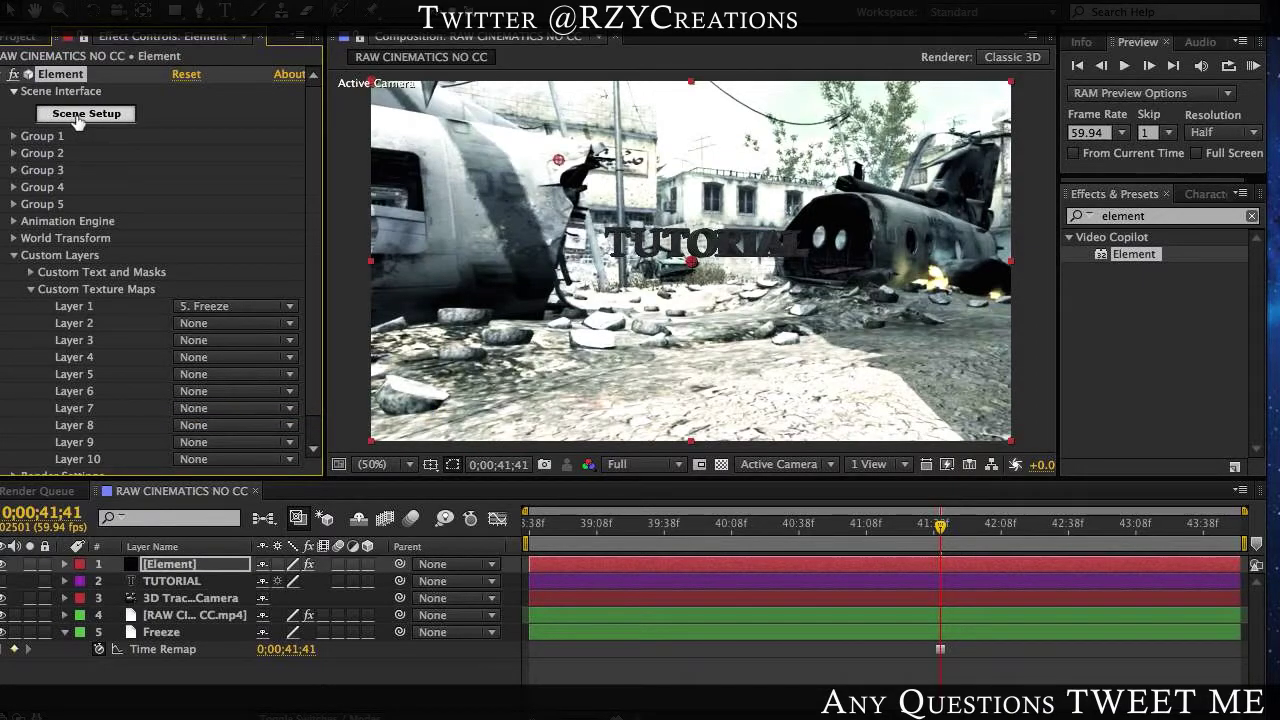
Step: In Element 3D Scene Setup, set the environment map source to Custom Layer 1
click(97, 116)
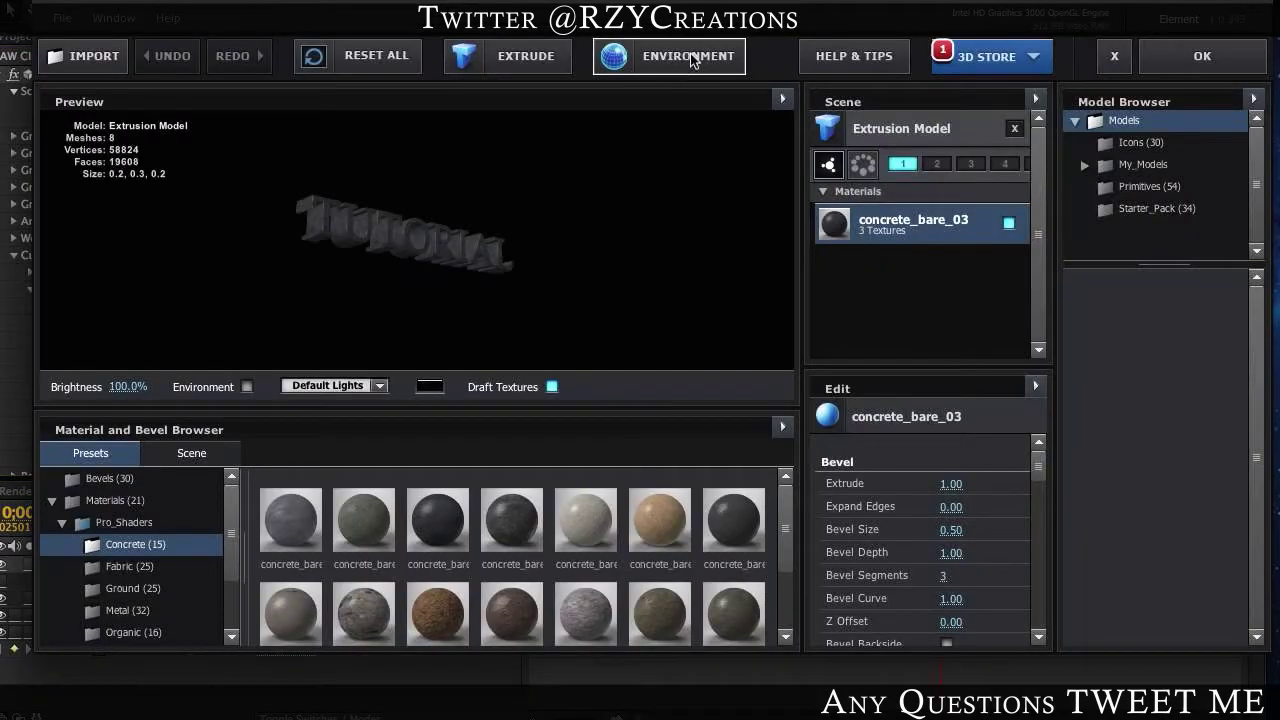
click(688, 56)
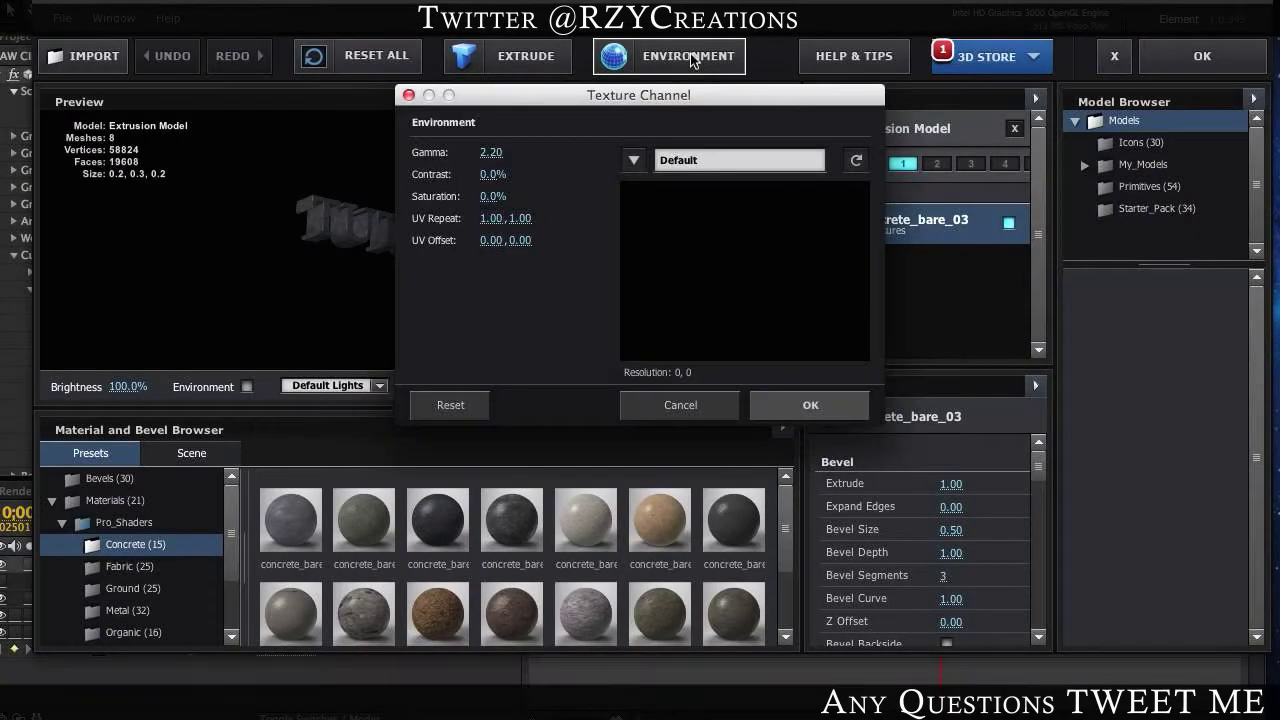
click(645, 157)
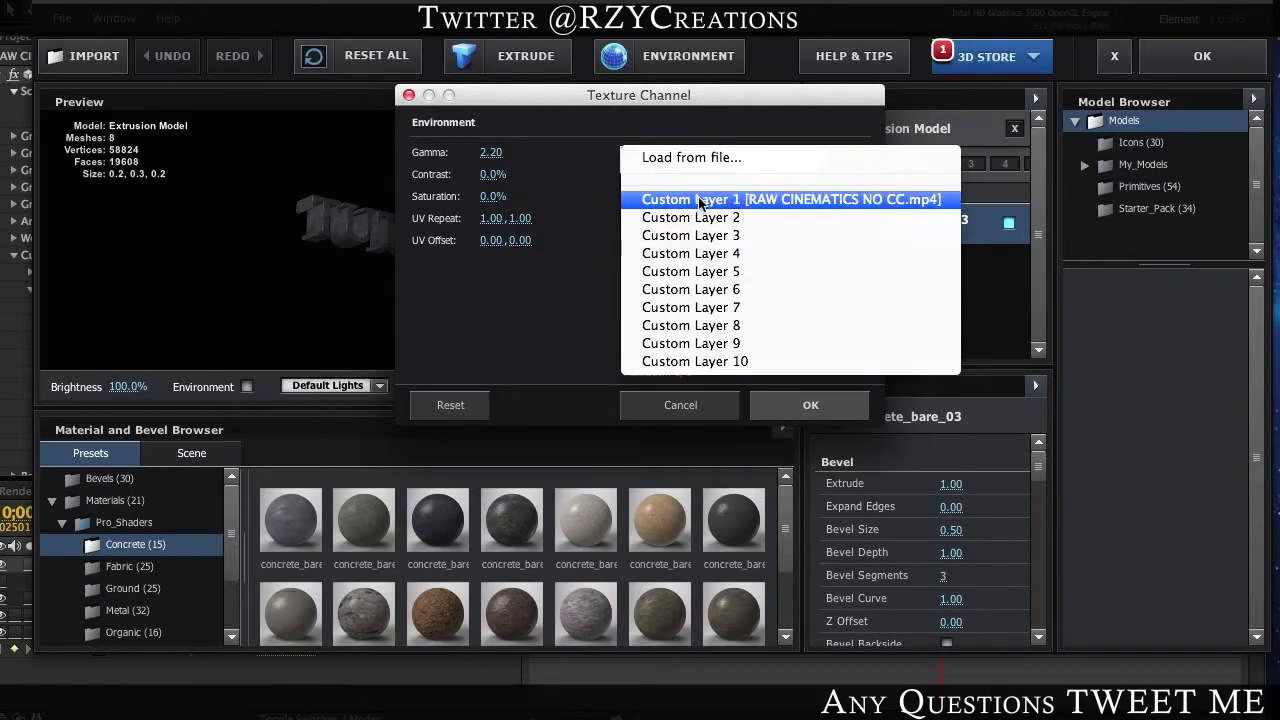
click(695, 200)
click(634, 160)
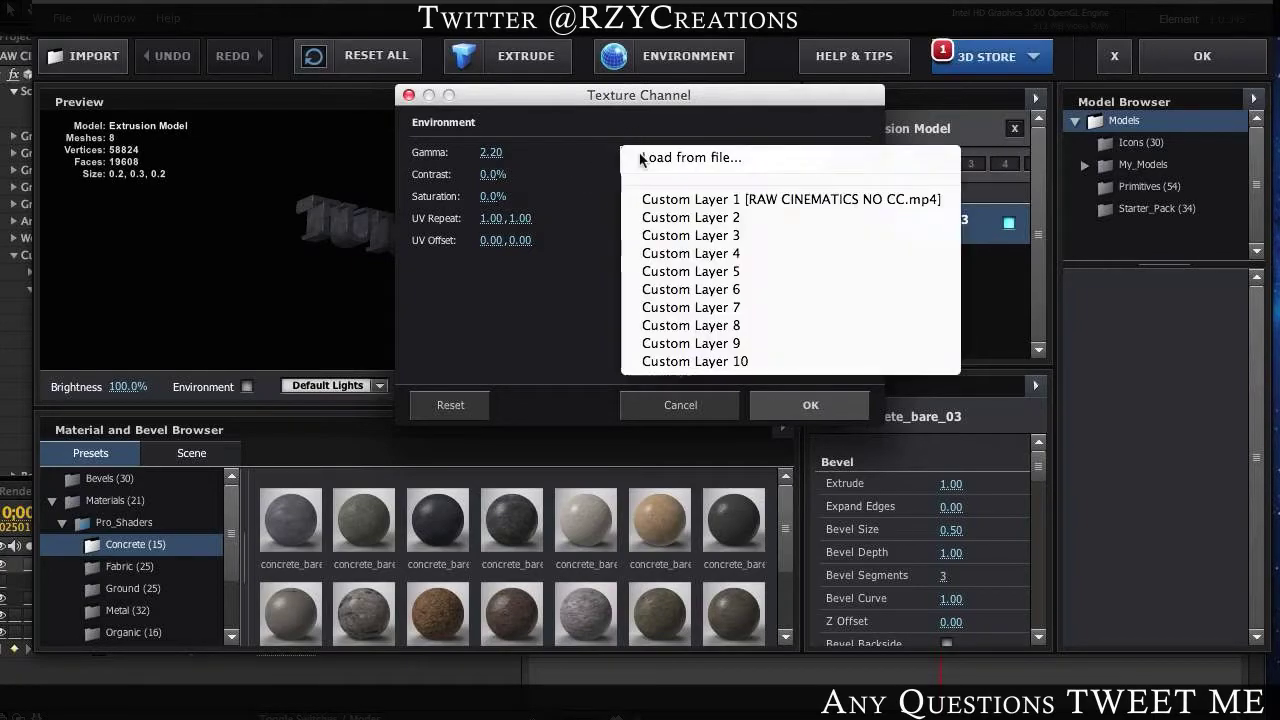
click(690, 200)
click(830, 410)
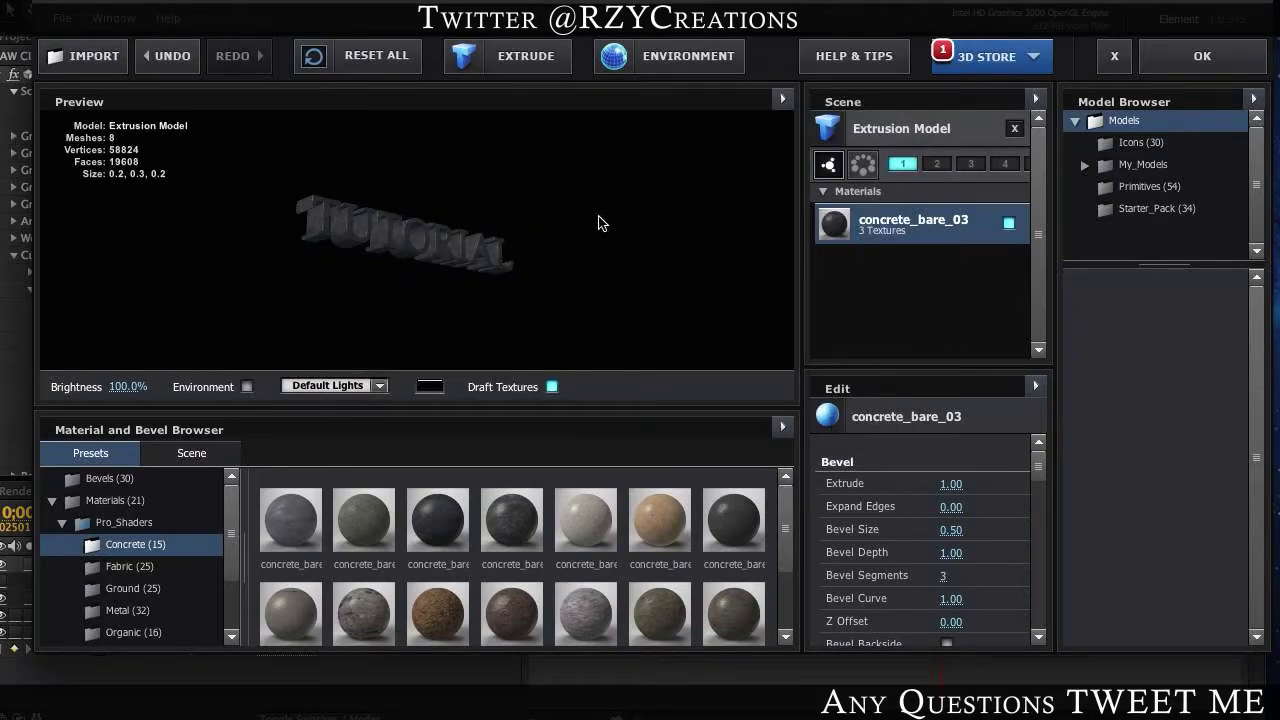
Step: Show the environment in the preview, rotate TUTORIAL to check its reflections, and accept the setup
drag(470, 236, 434, 234)
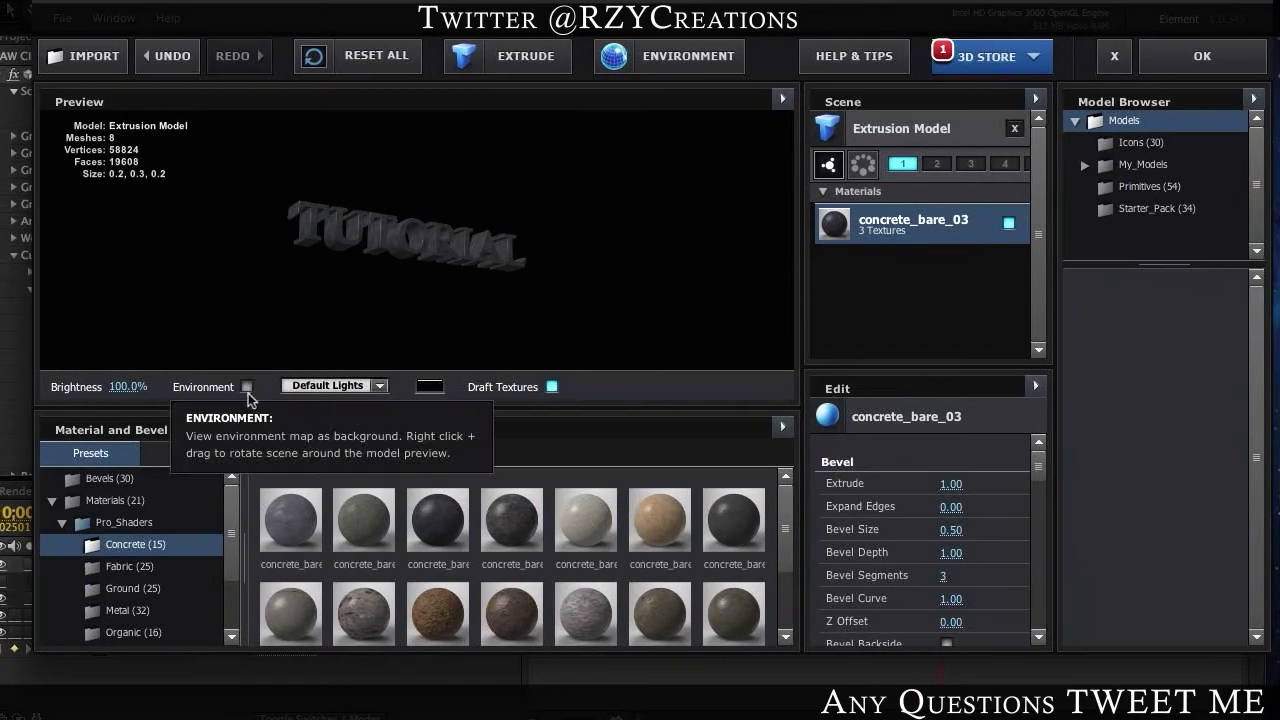
right_click(246, 389)
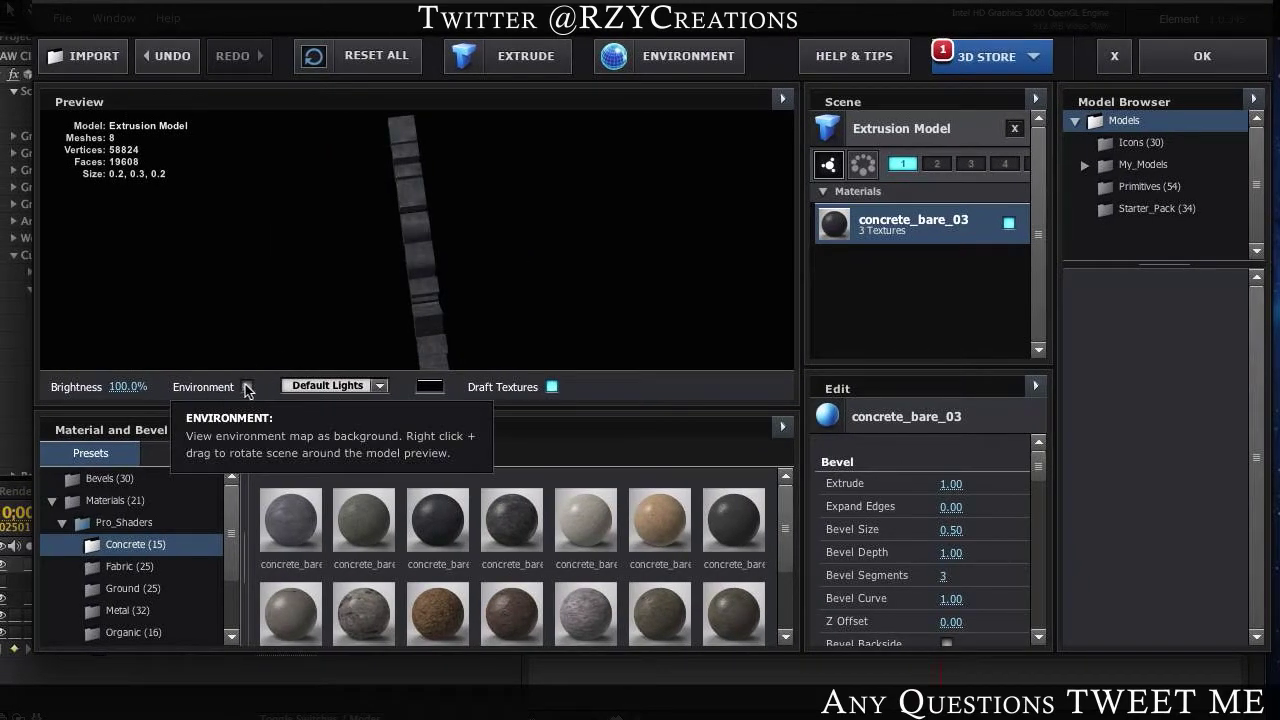
click(246, 388)
drag(457, 257, 600, 165)
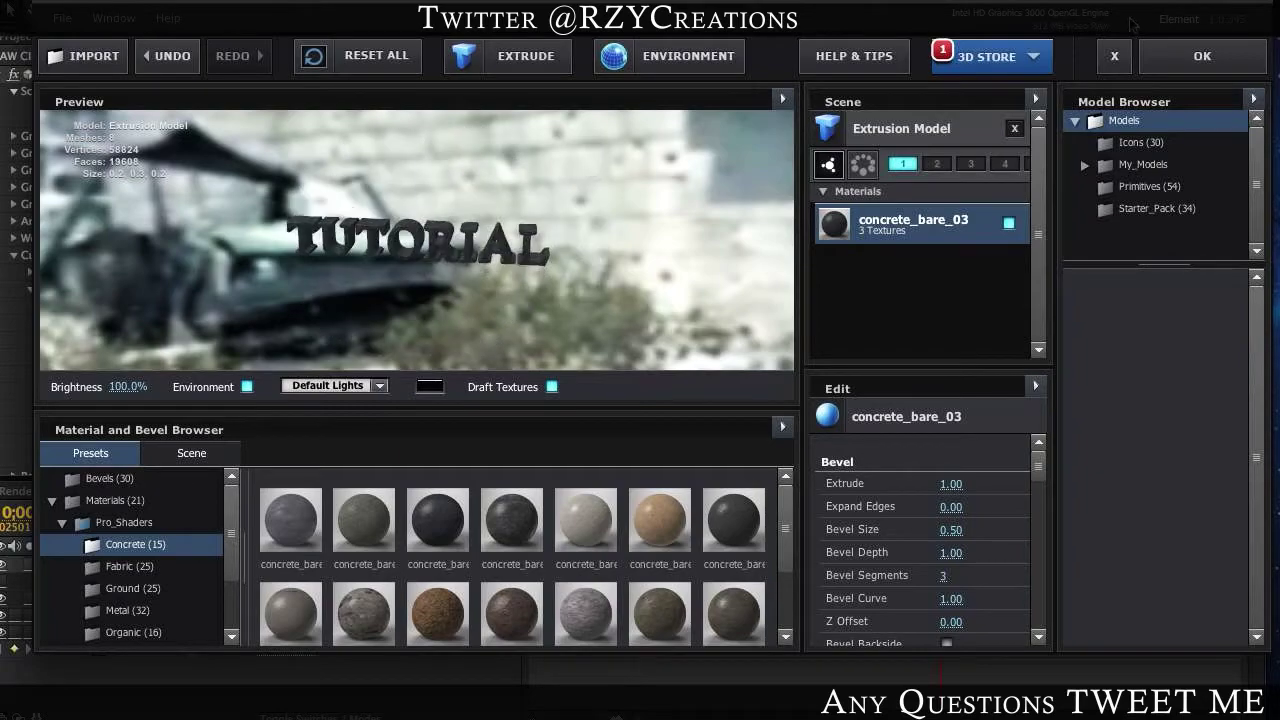
click(1180, 58)
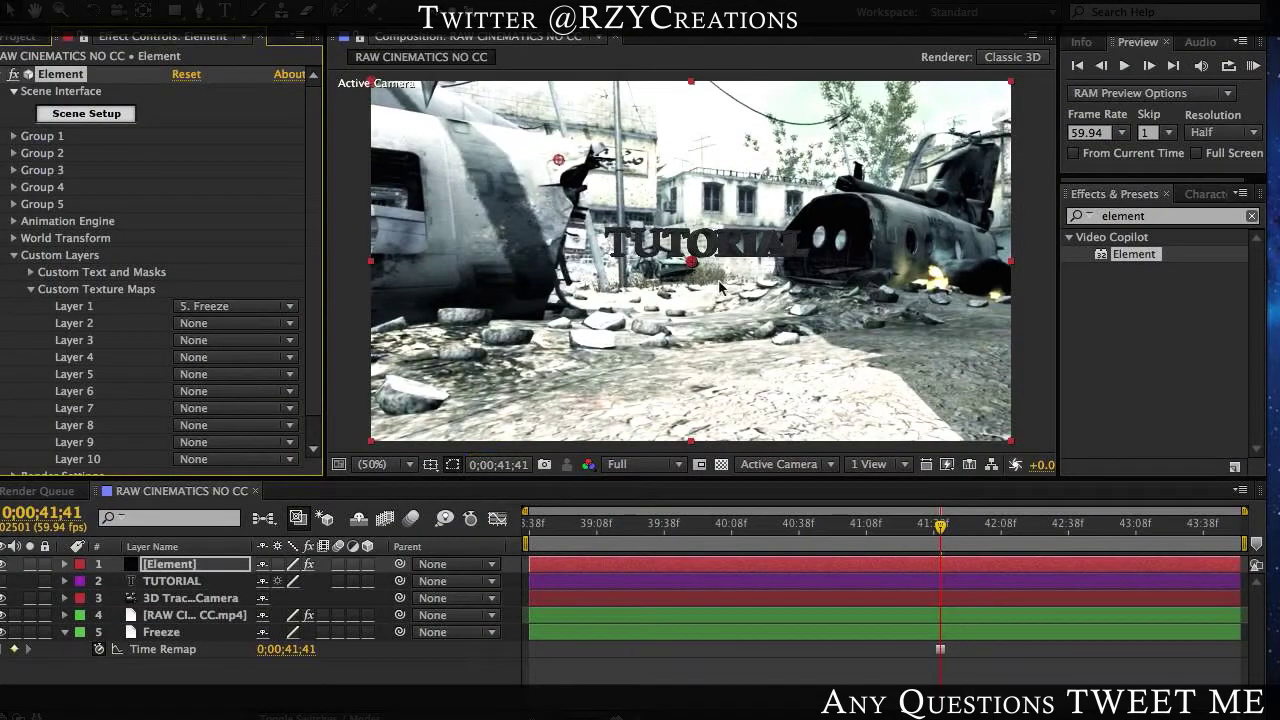
Step: Scrub the timeline to about 0;00;39;46 and collapse the Custom Layers group
click(600, 535)
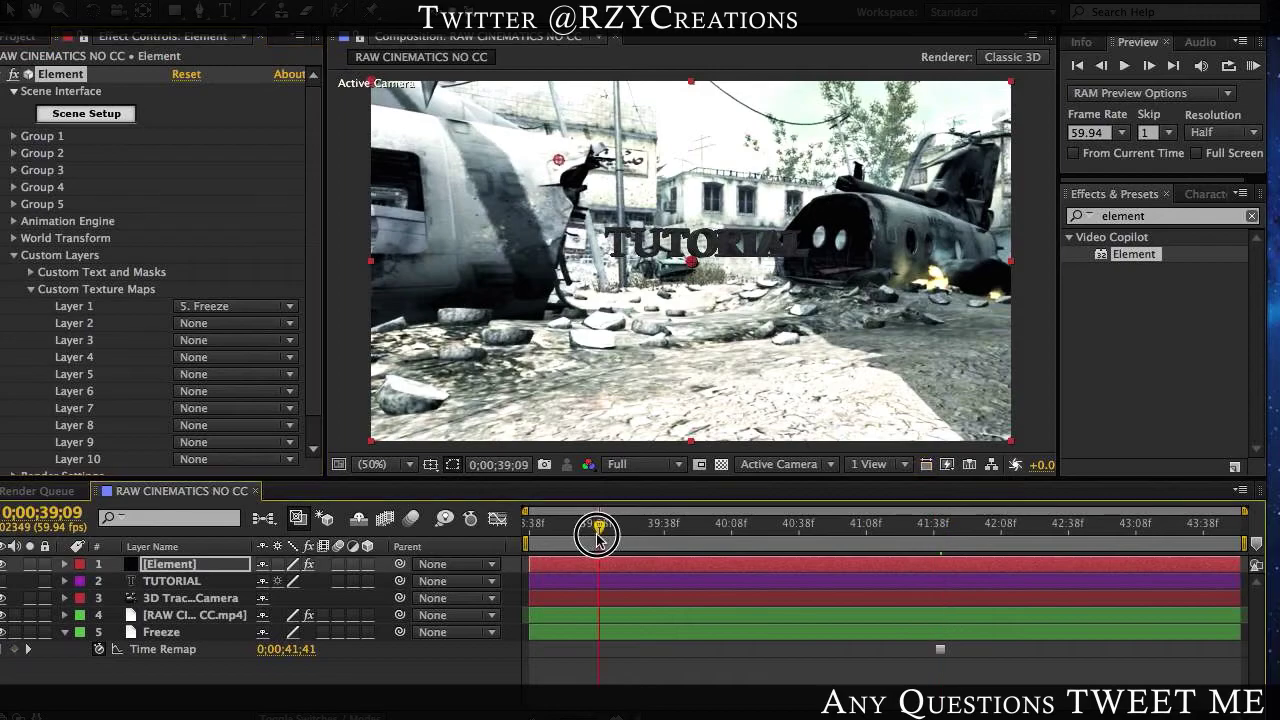
drag(612, 538, 683, 535)
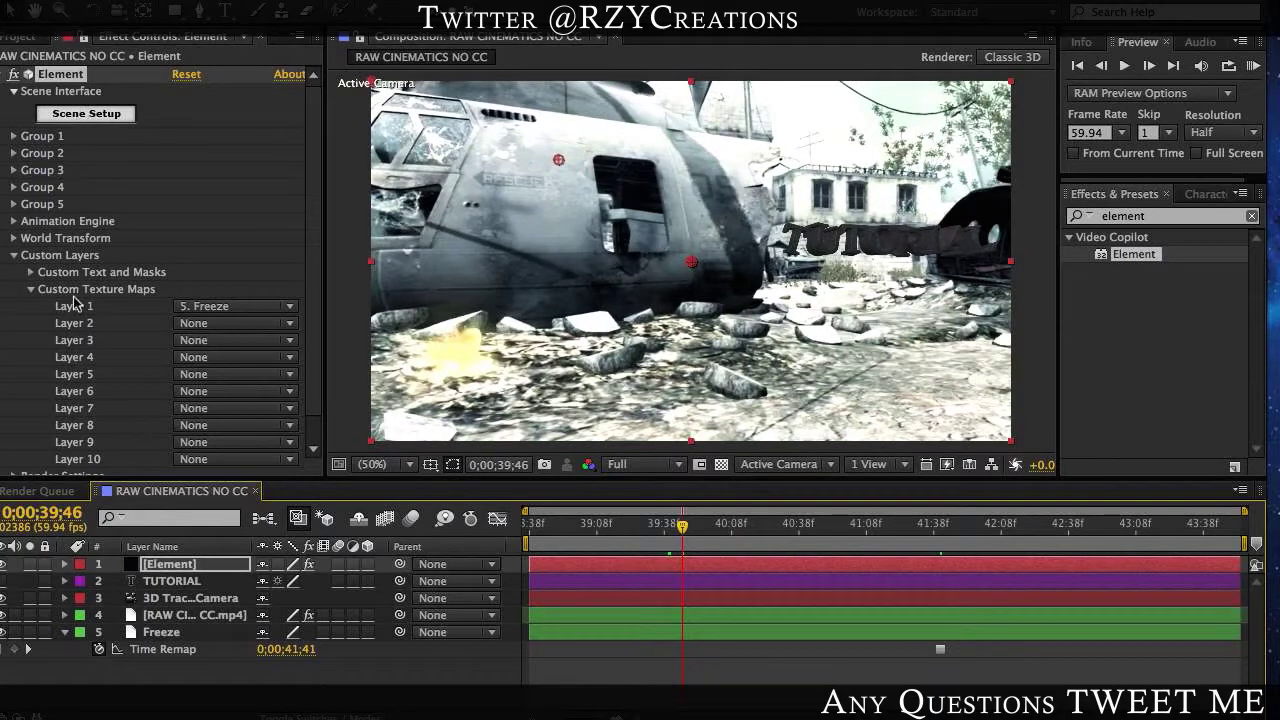
scroll(75, 300, down, 1)
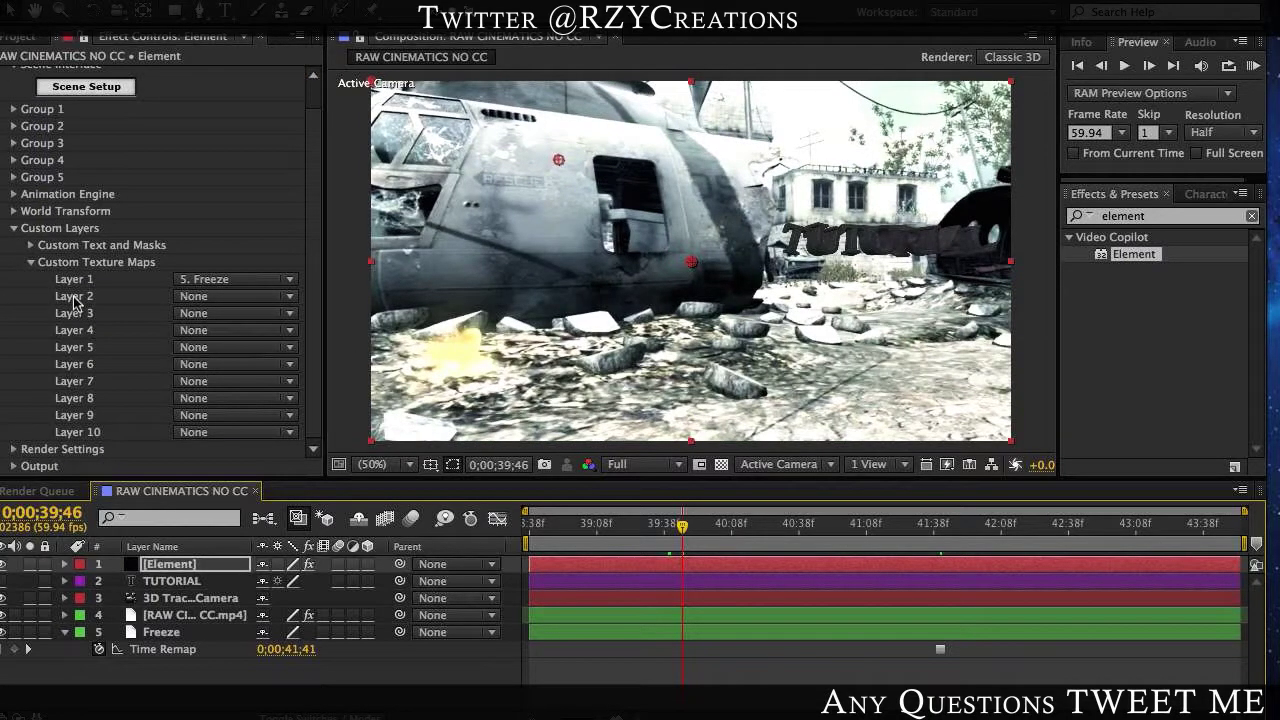
click(14, 230)
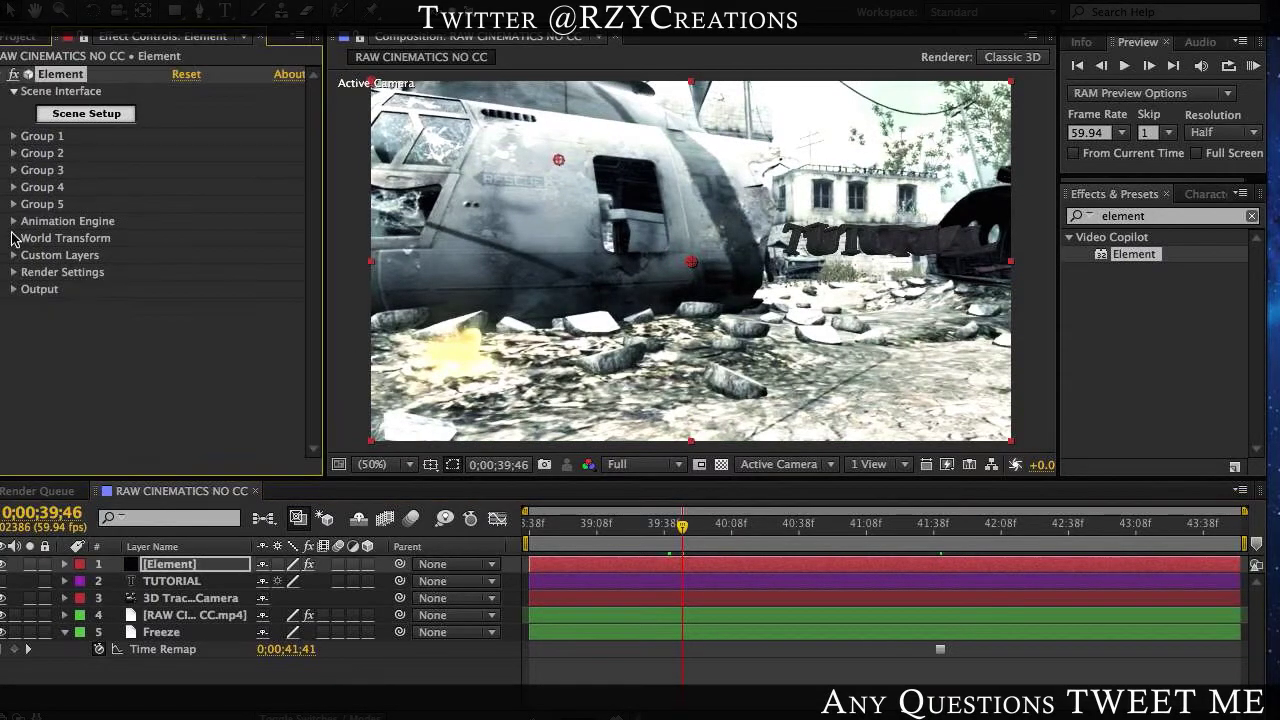
Step: In Scene Setup, drag the basic Chrome material preset onto the TUTORIAL text and confirm
click(86, 114)
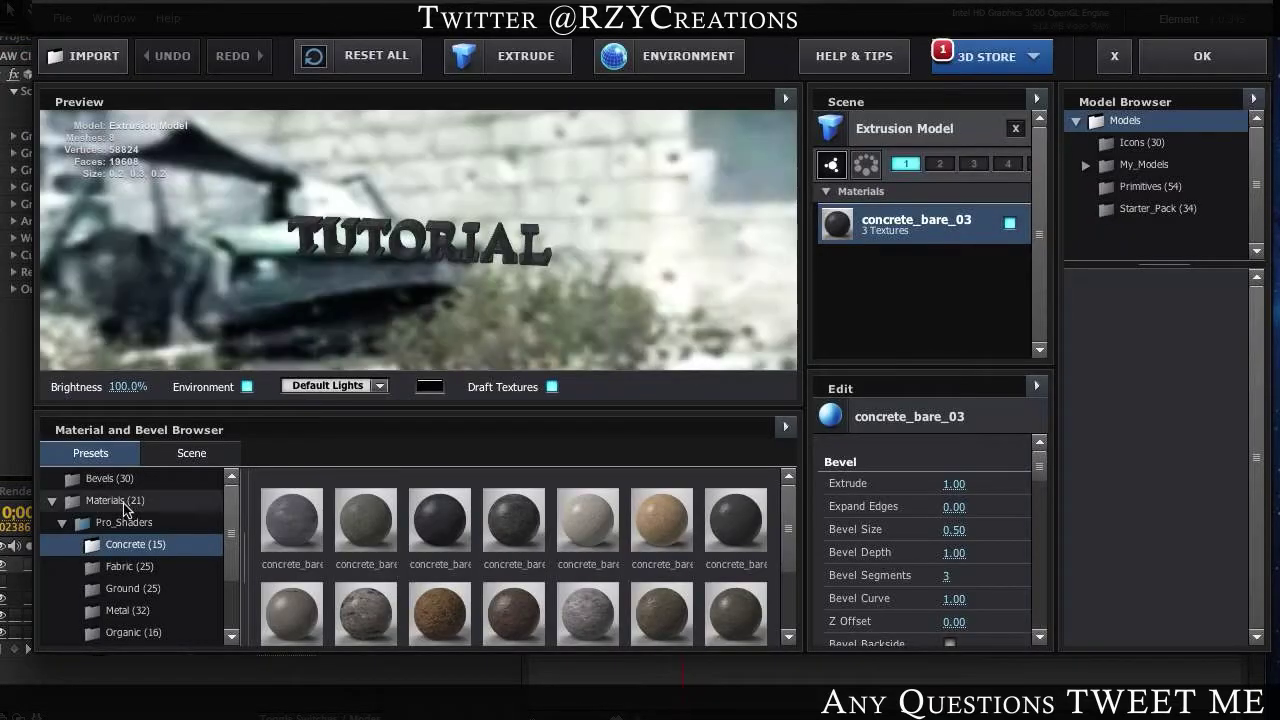
click(176, 455)
click(78, 454)
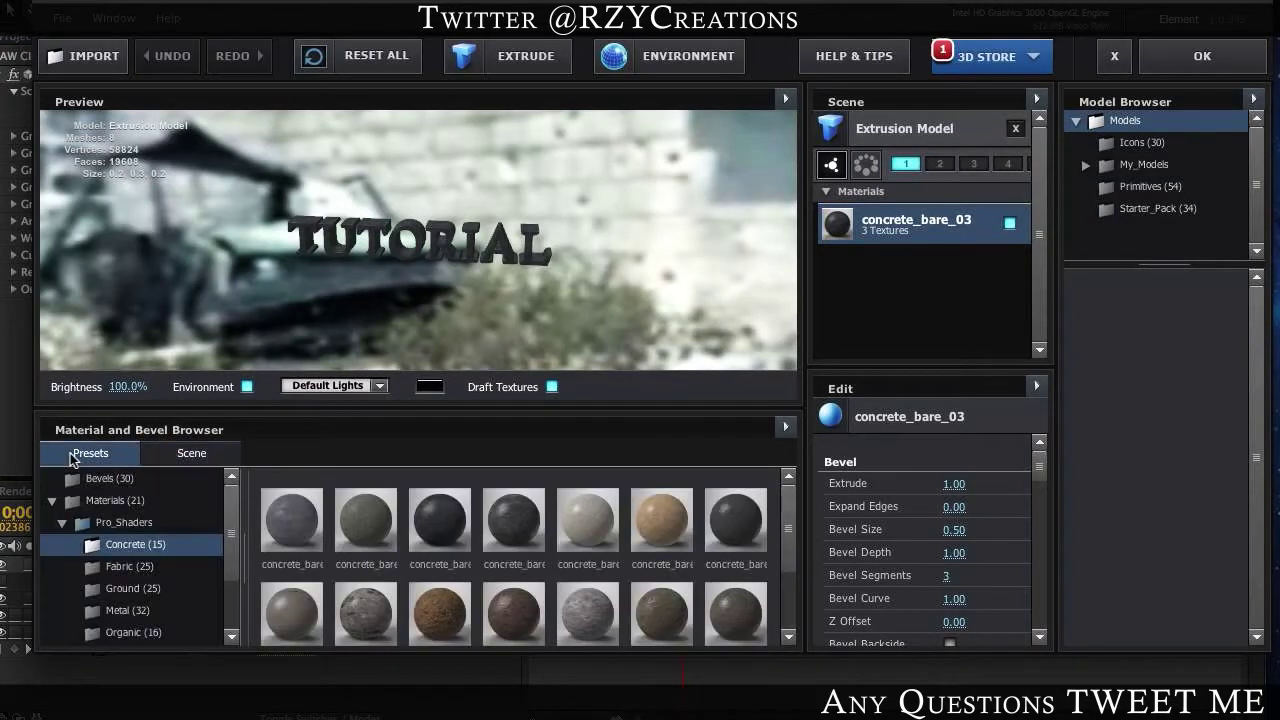
click(112, 501)
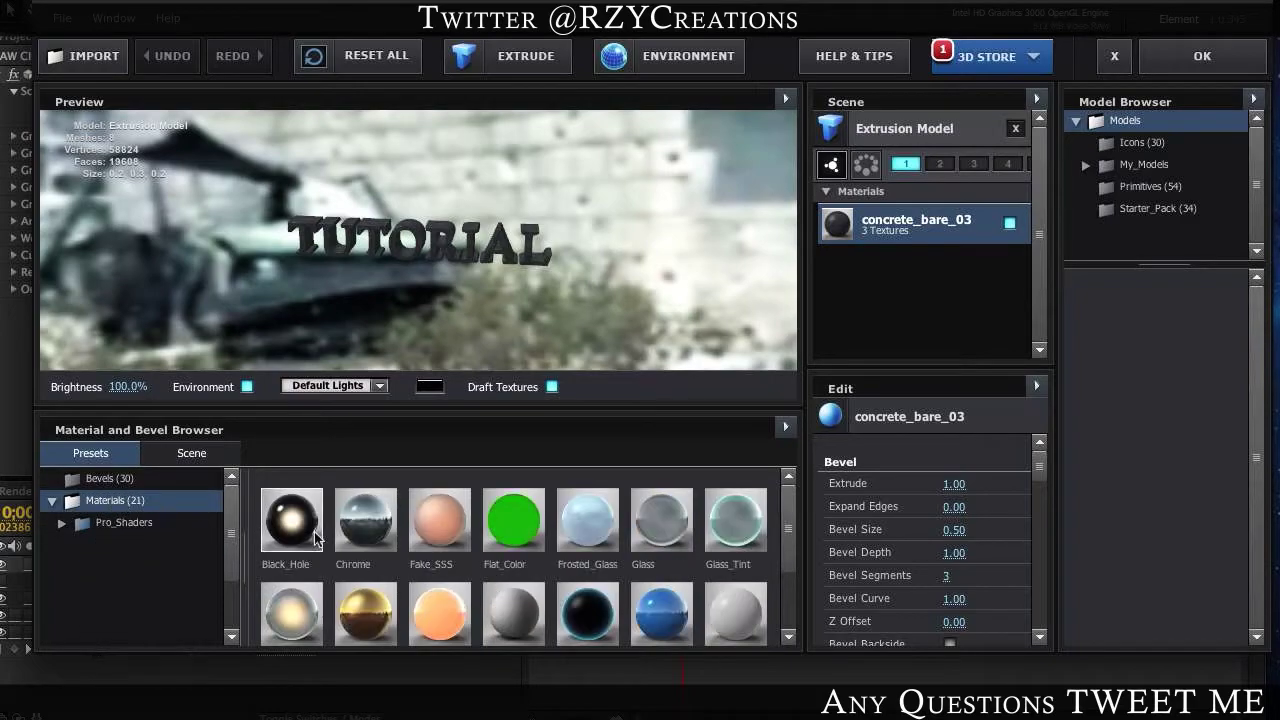
drag(366, 520, 858, 236)
click(1201, 60)
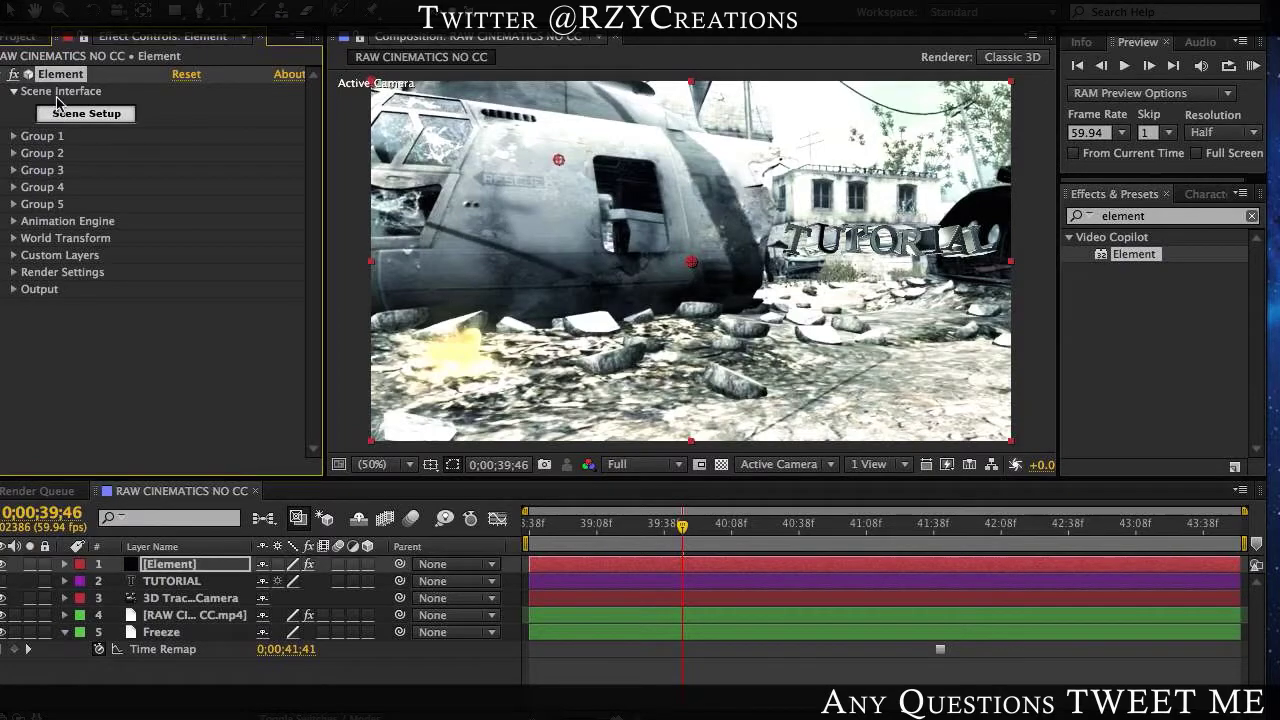
Step: Expand Custom Layers and clear texture map Layer 1 to None
click(212, 566)
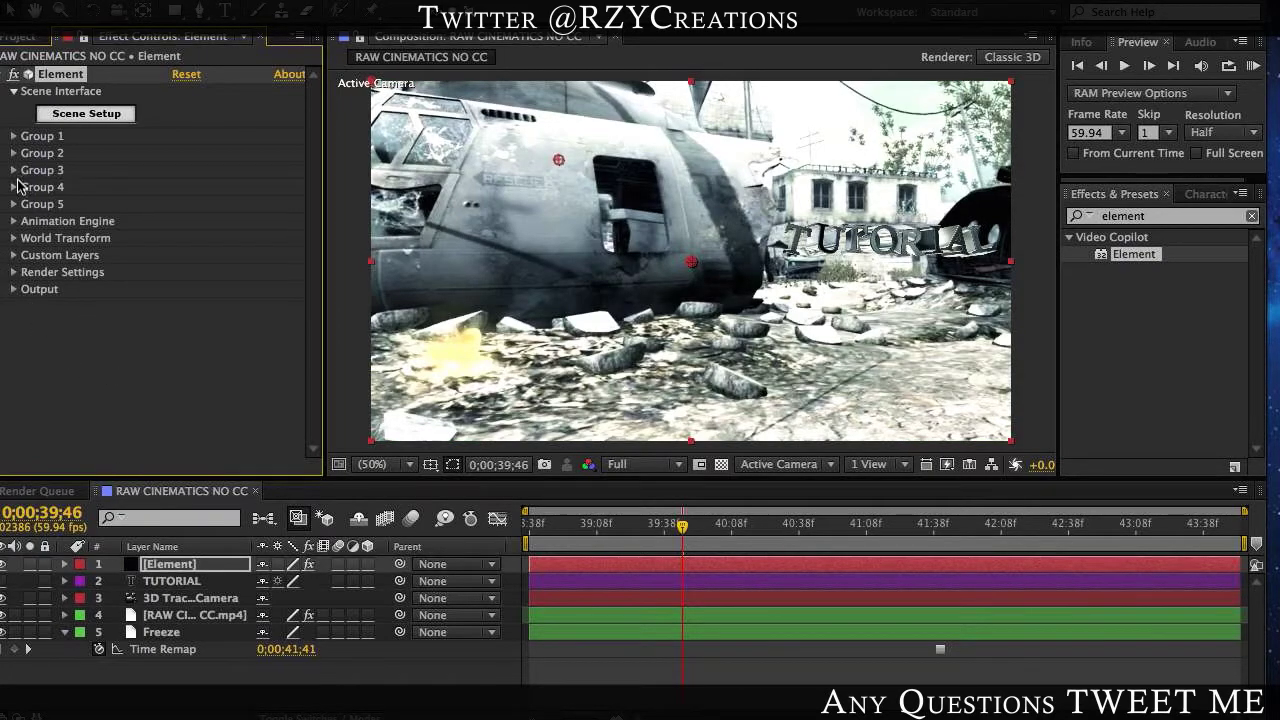
click(5, 640)
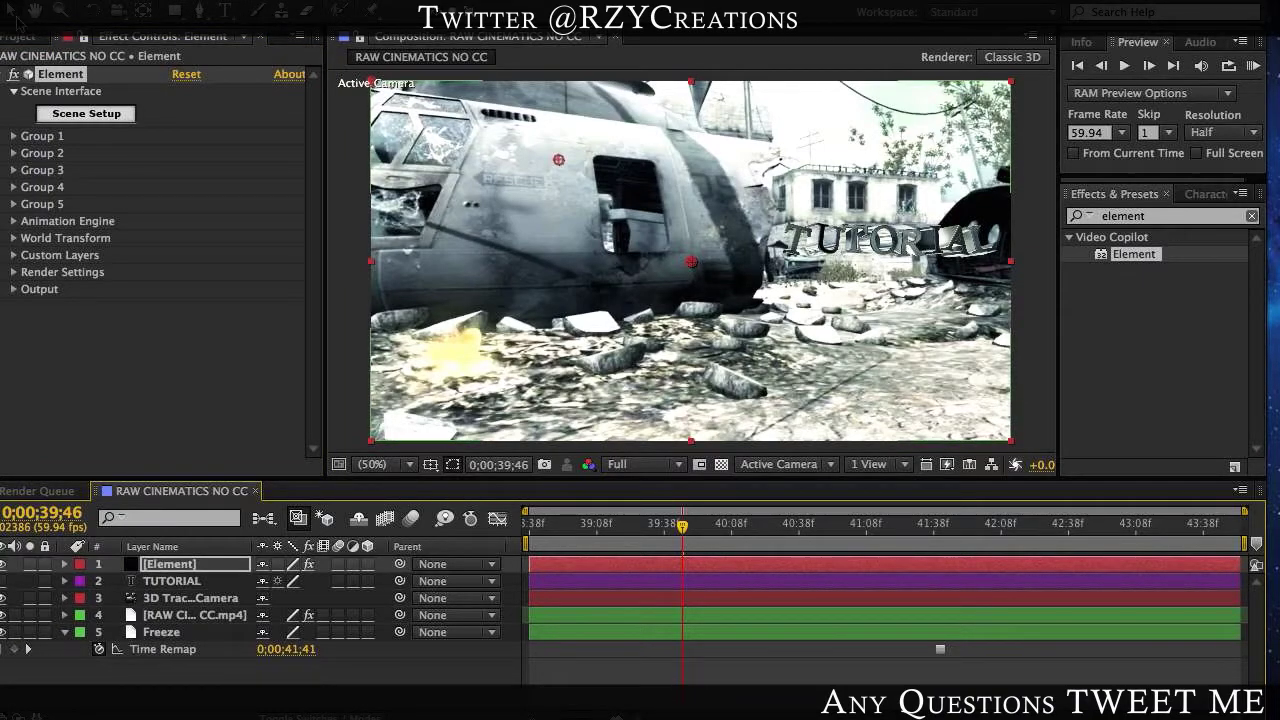
click(14, 255)
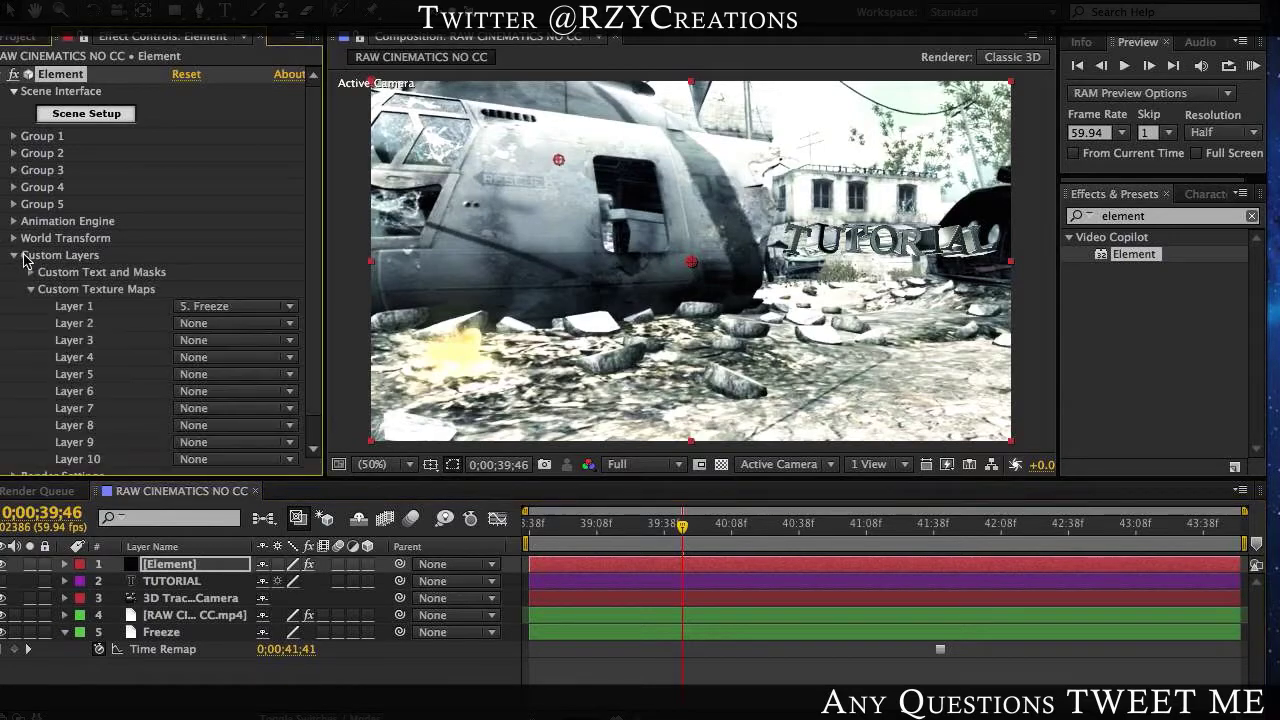
click(200, 308)
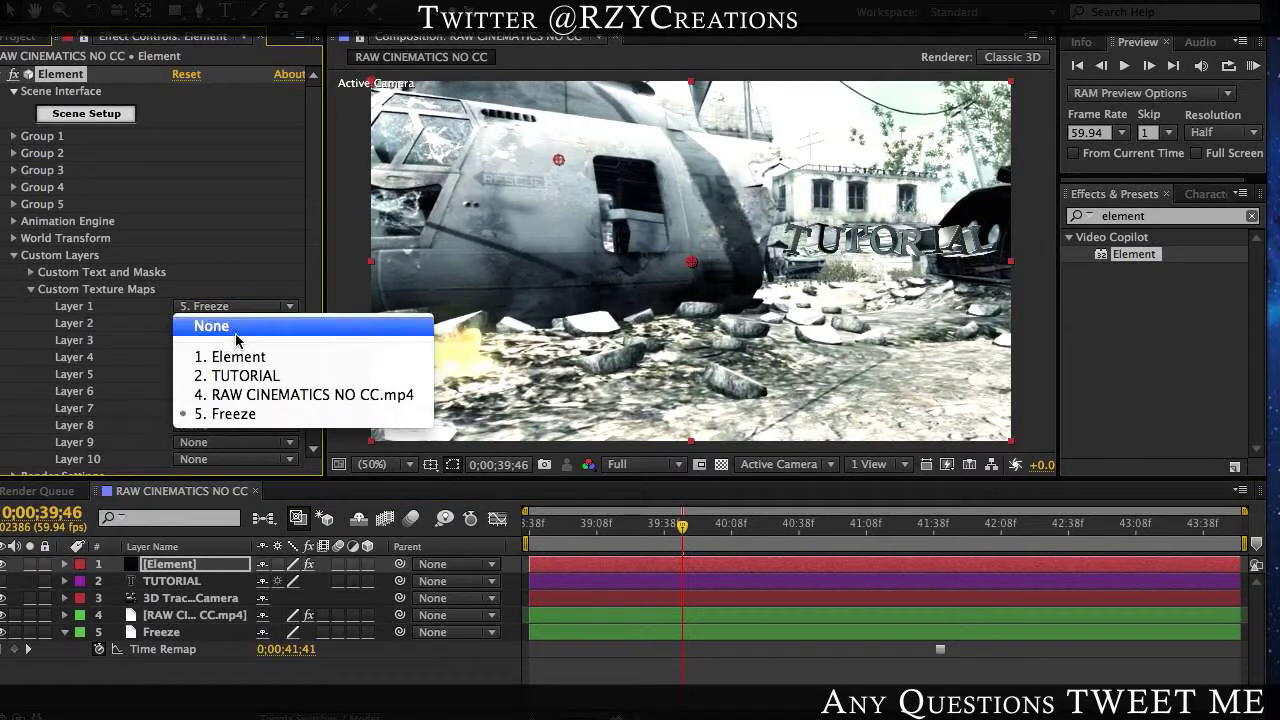
click(235, 323)
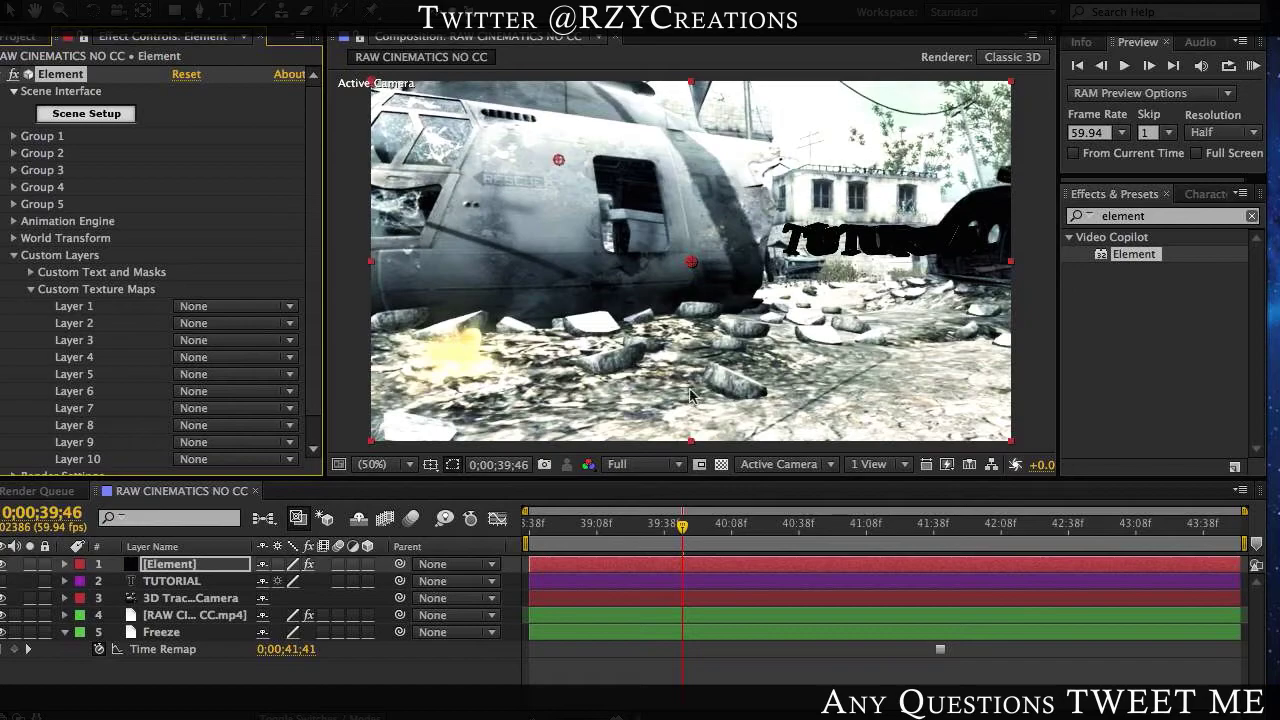
Step: Restore texture map Layer 1 to 5. Freeze and advance to 0;00;41;00
click(218, 307)
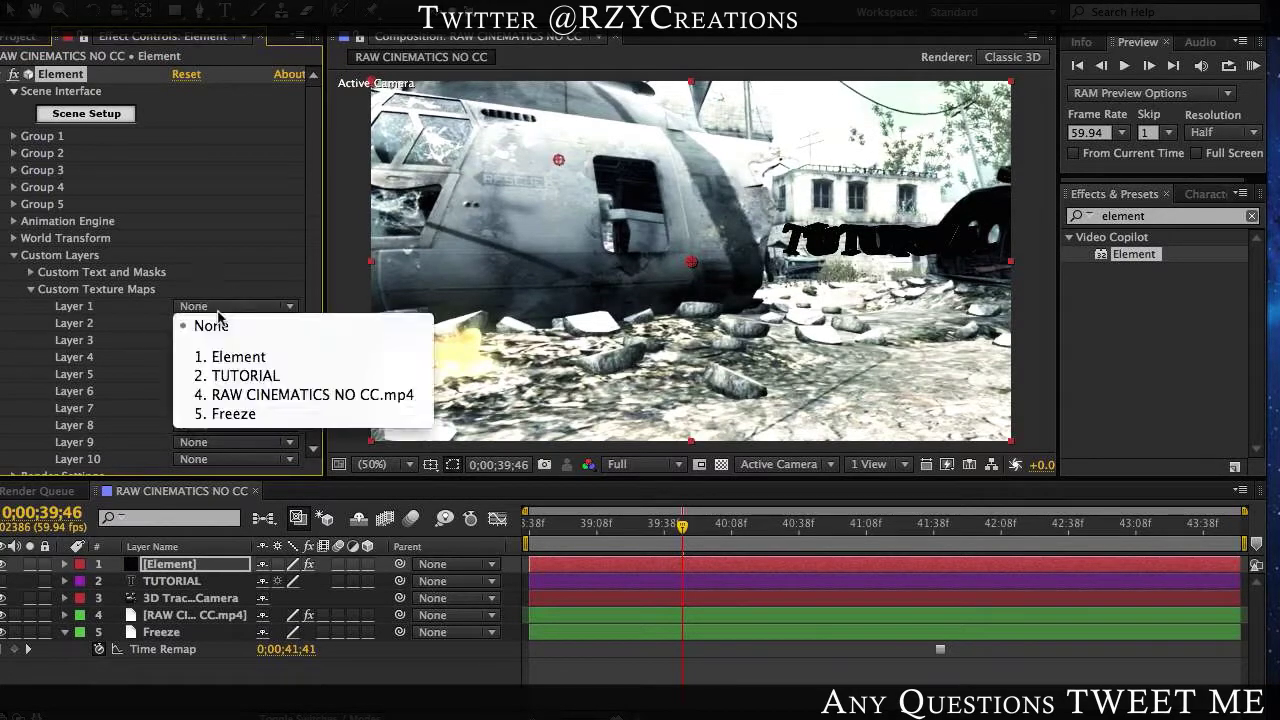
click(230, 414)
drag(694, 534, 875, 545)
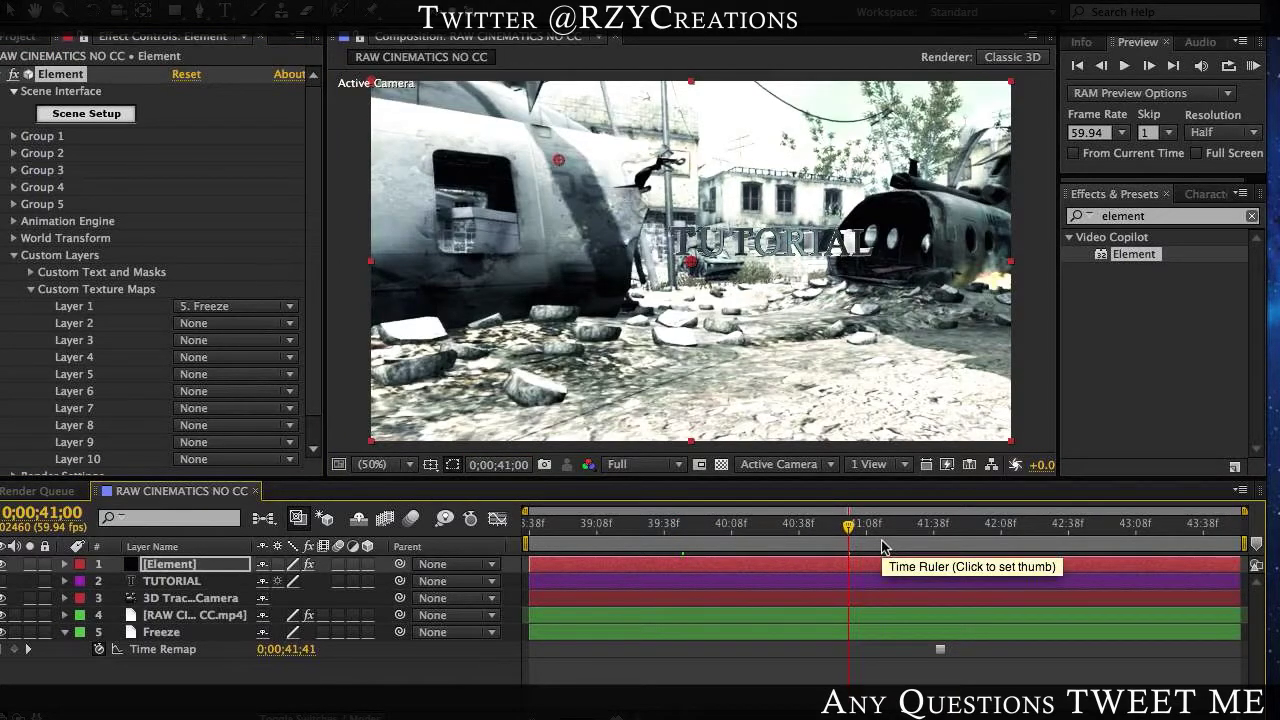
Step: Scrub ahead to 0;00;42;00 to review the finished TUTORIAL shot, then stop recording
drag(886, 543, 1092, 537)
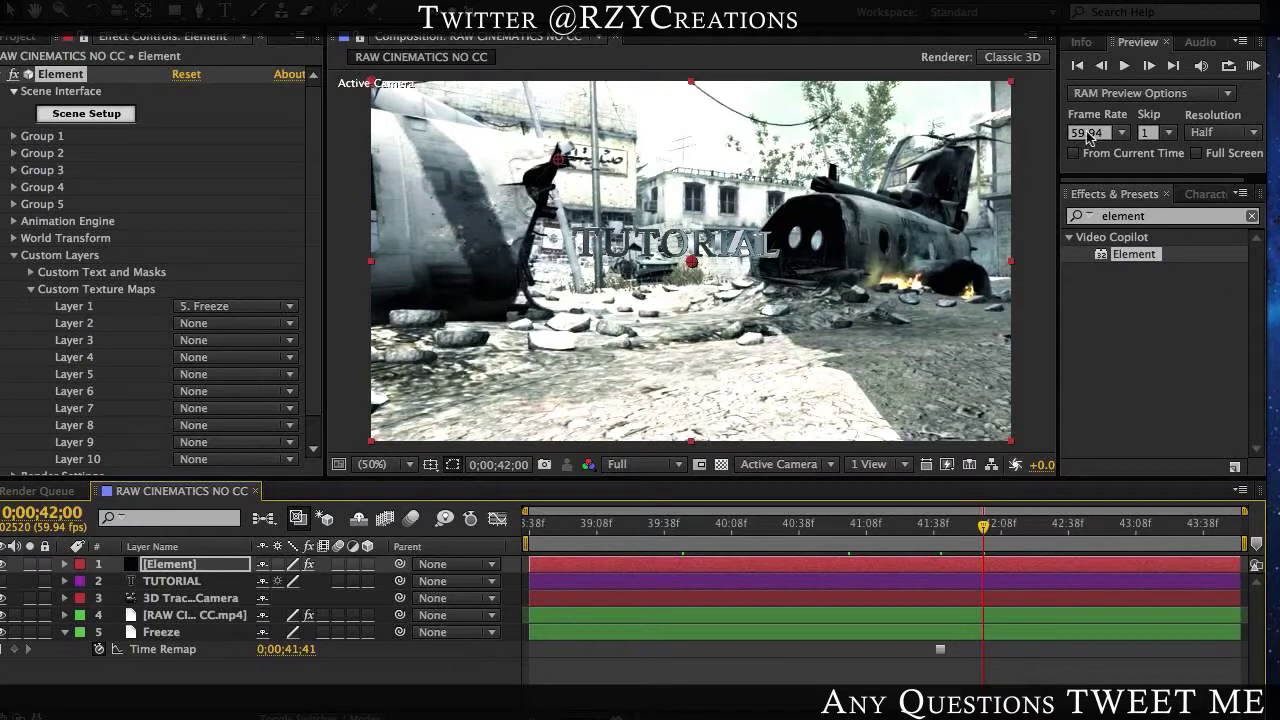
key(super+q)
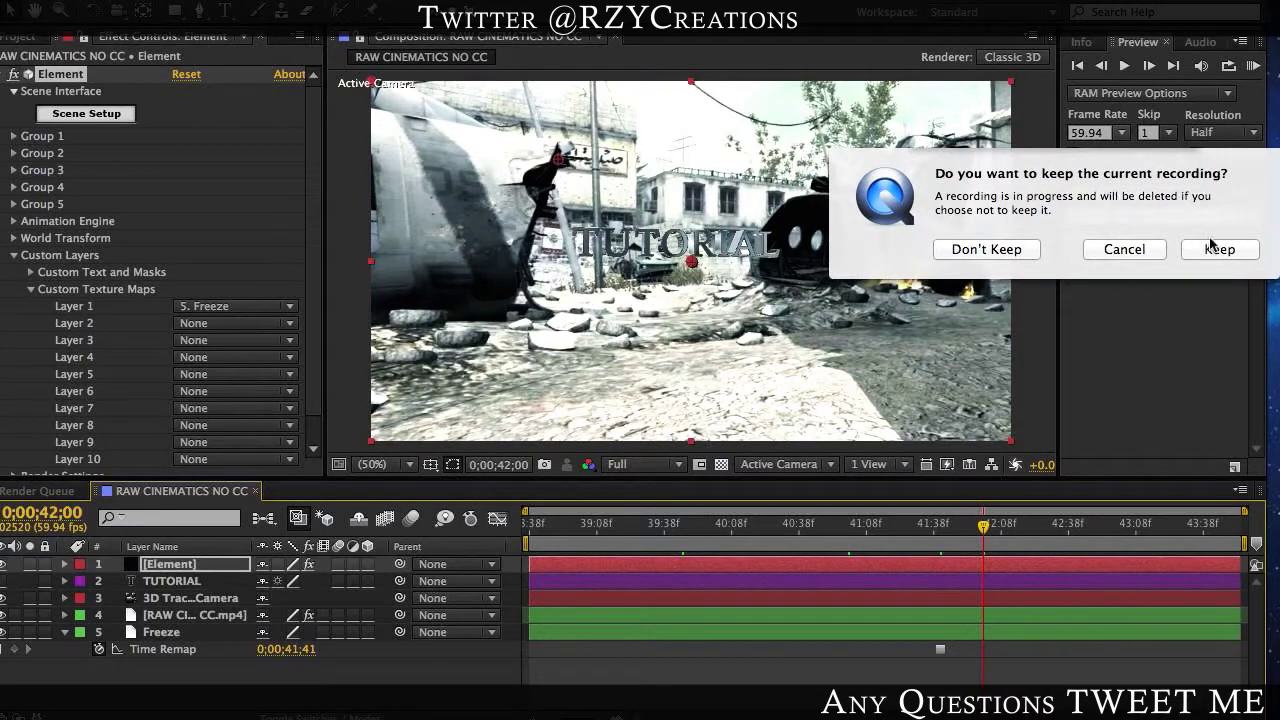